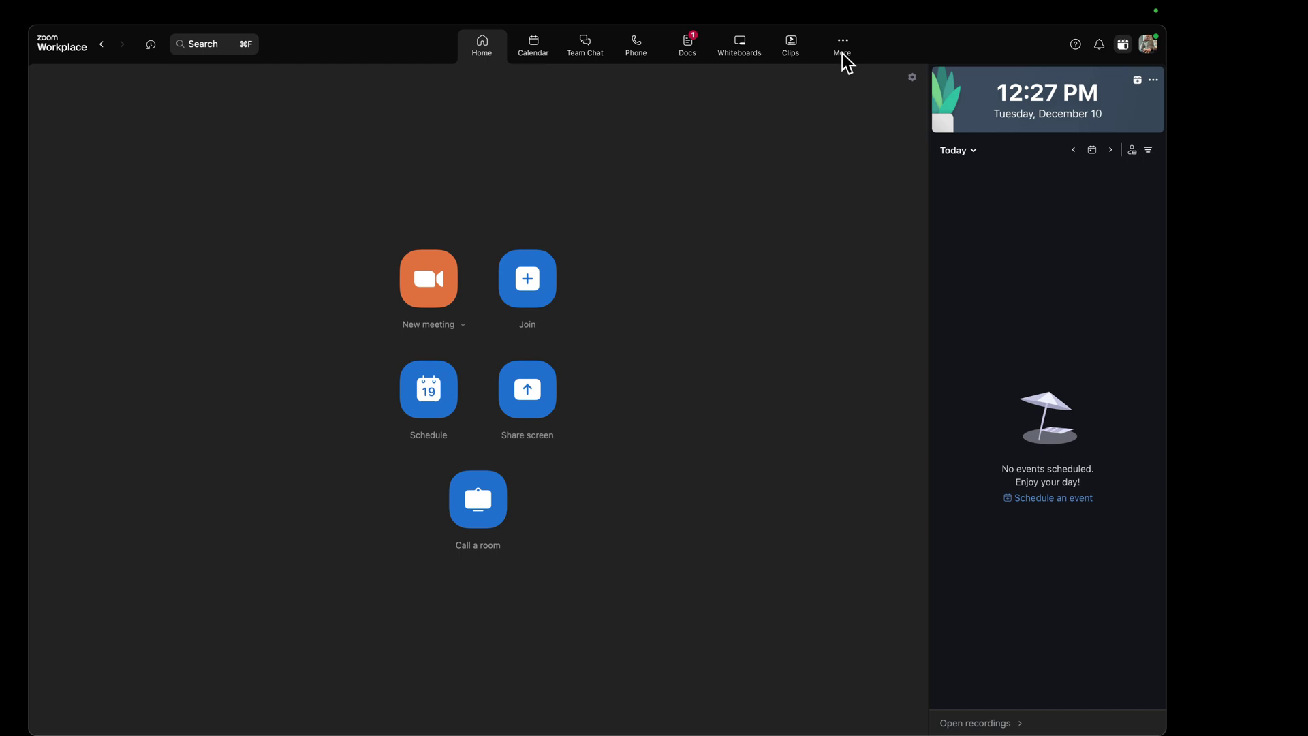
Move Contacts from the overflow list into the main navigation bar.
click(842, 57)
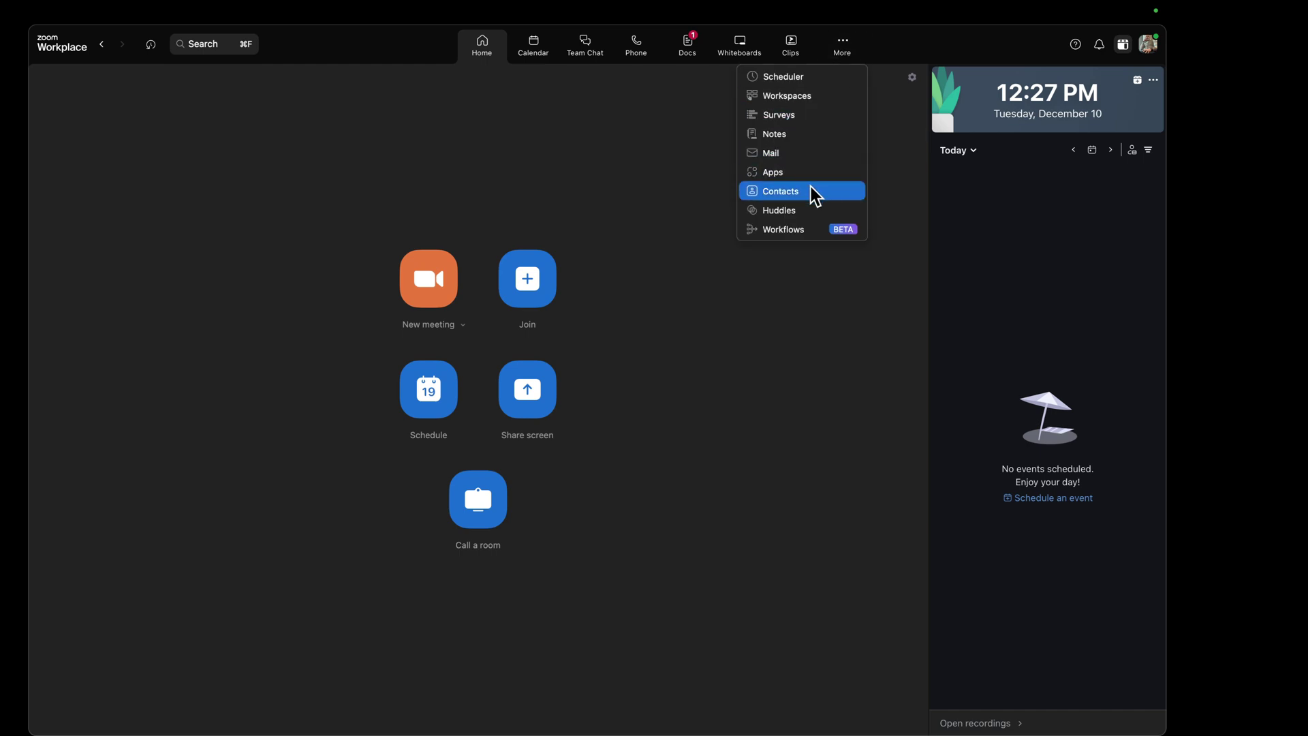
drag(811, 192, 852, 53)
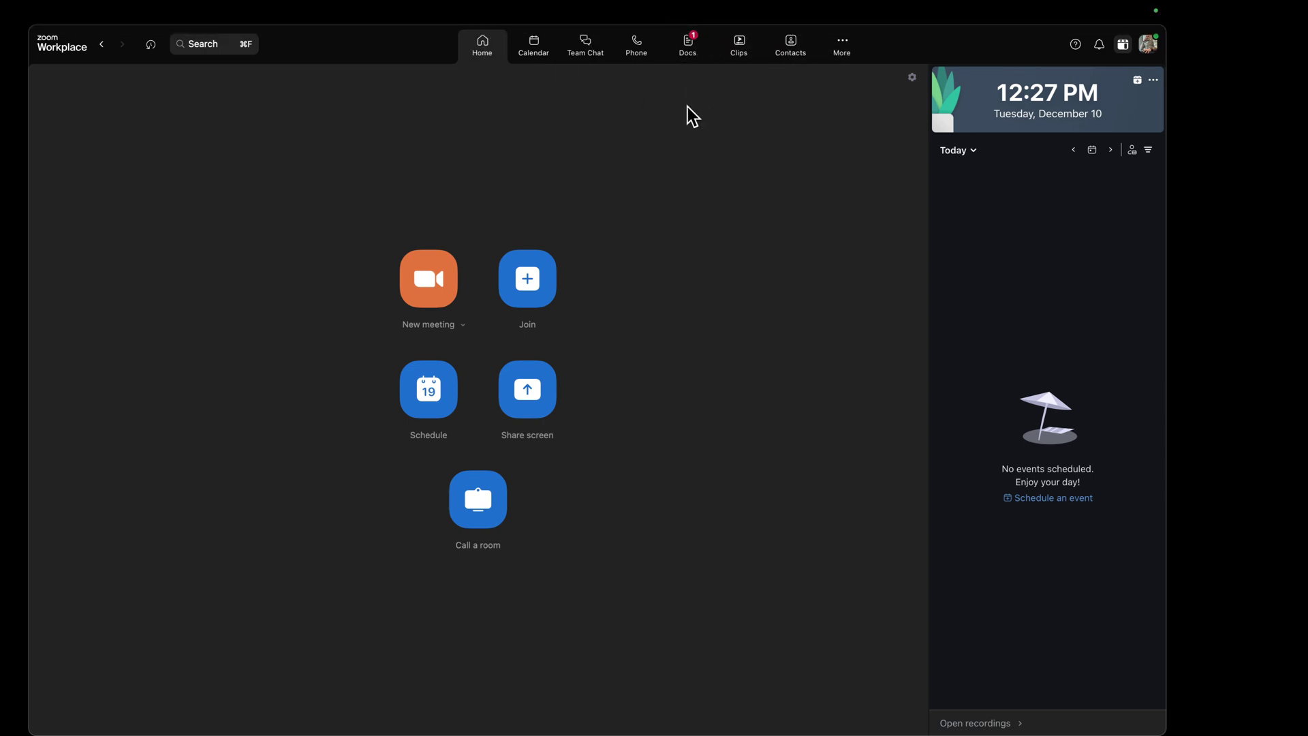
Create a new document in Docs and title it "Zoom Docs Demo".
click(684, 61)
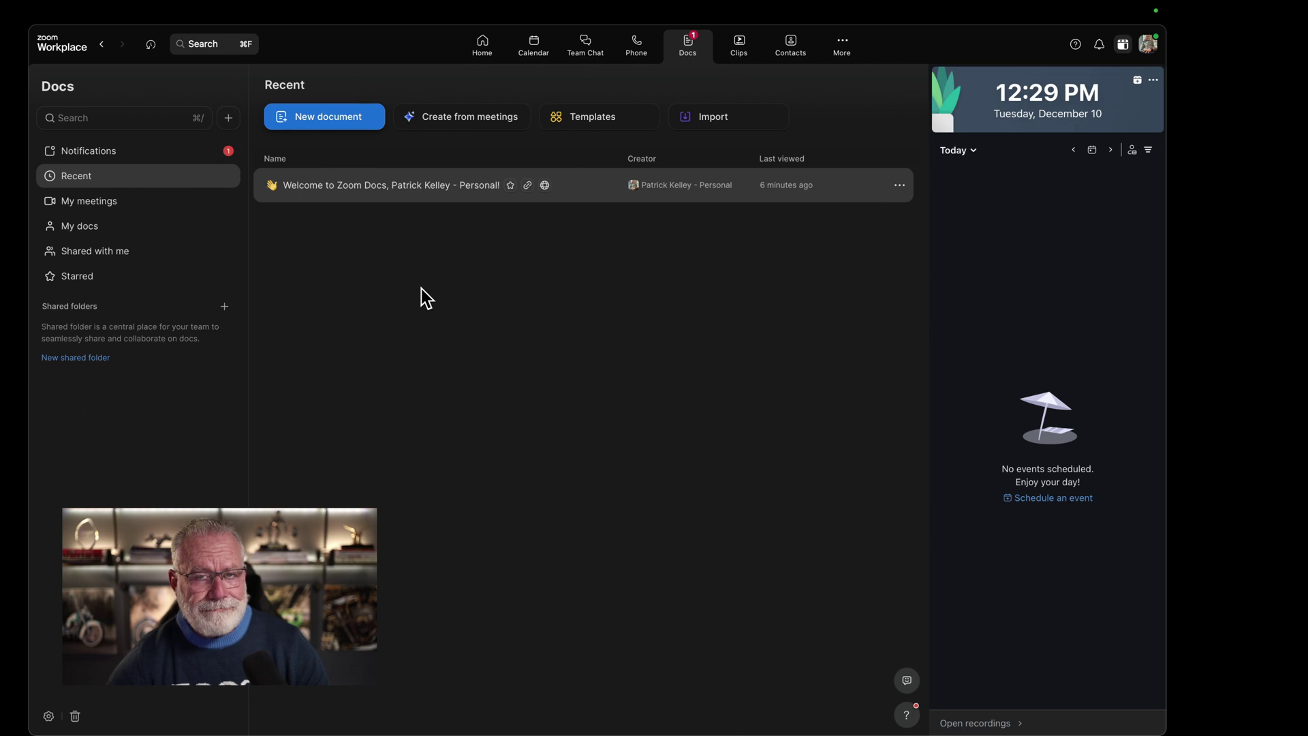
click(328, 121)
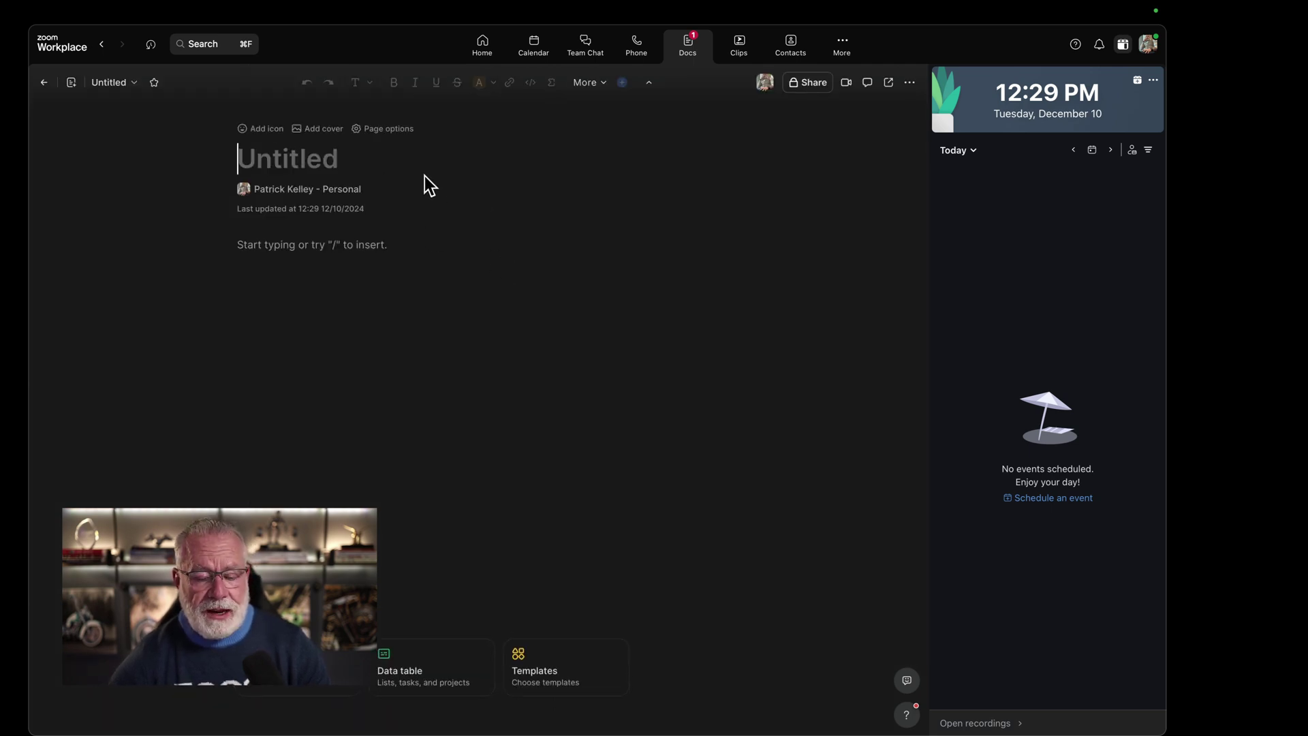
text(Z)
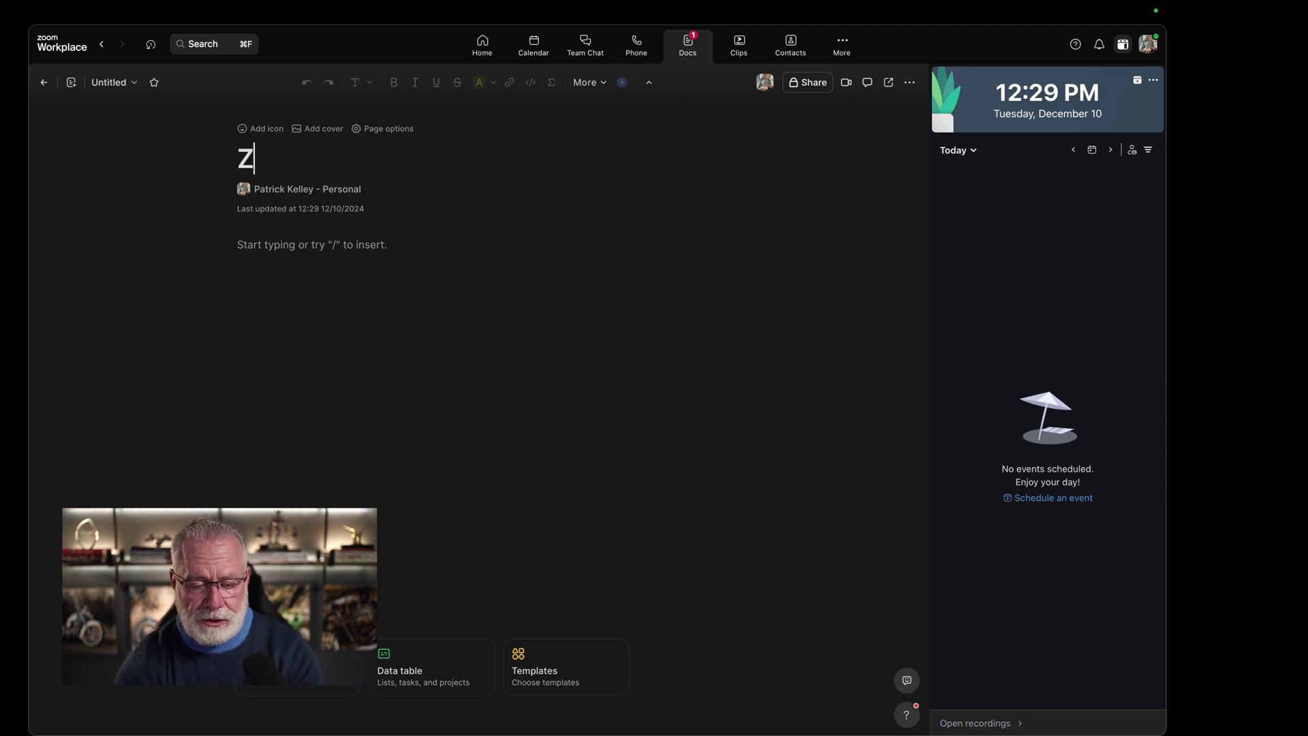
text(oom Docs )
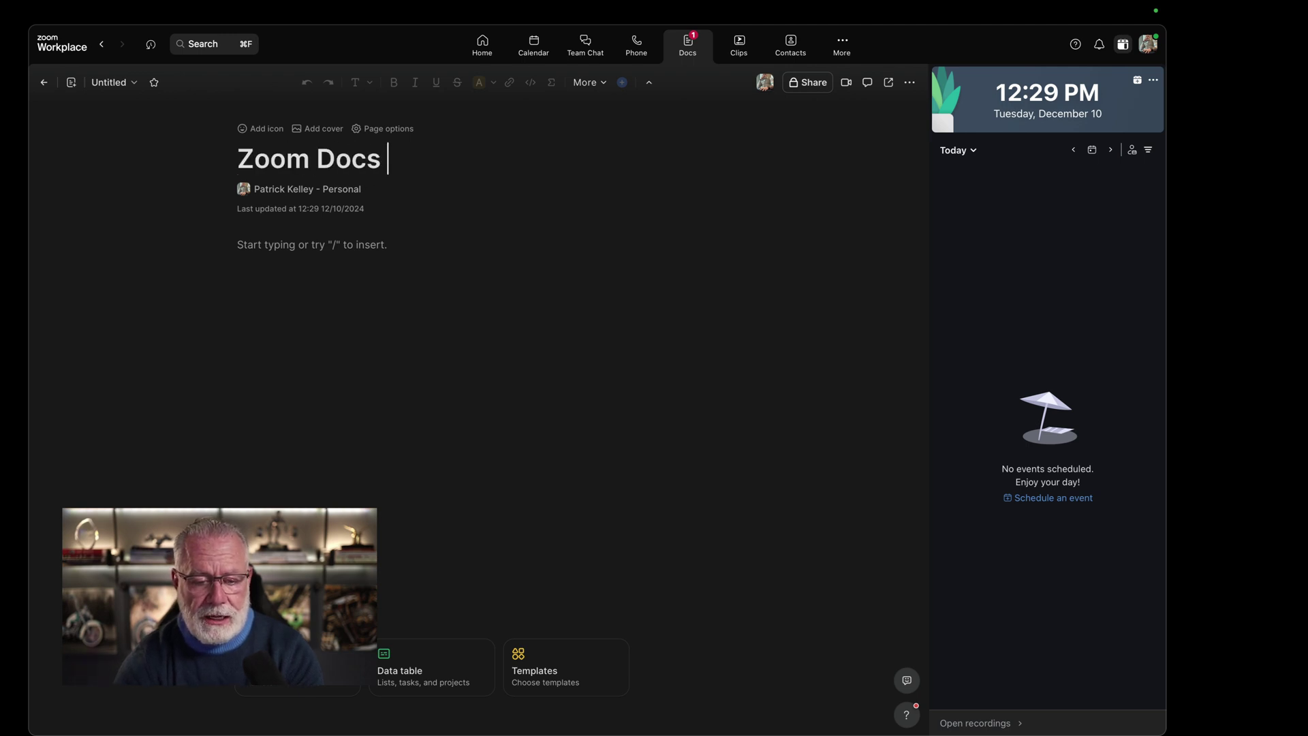
text(Demo)
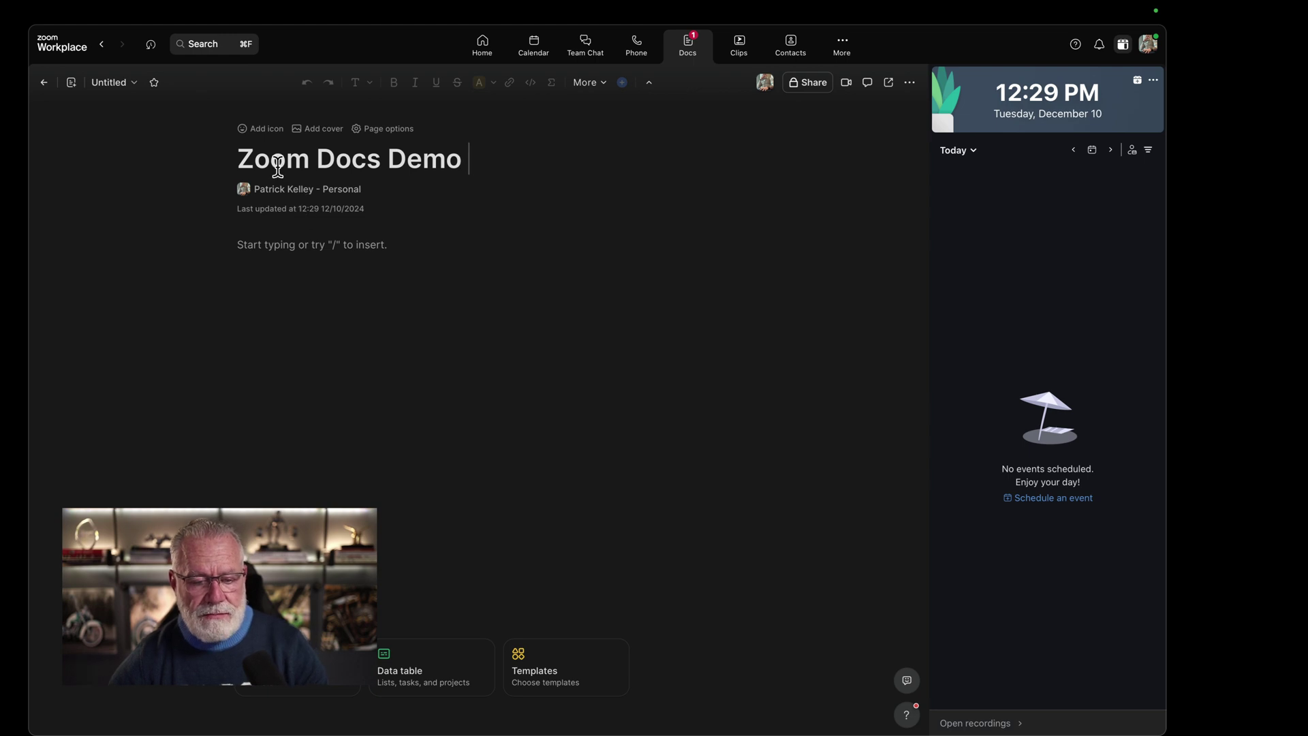
Add a blue award ribbon icon above the document title.
click(265, 129)
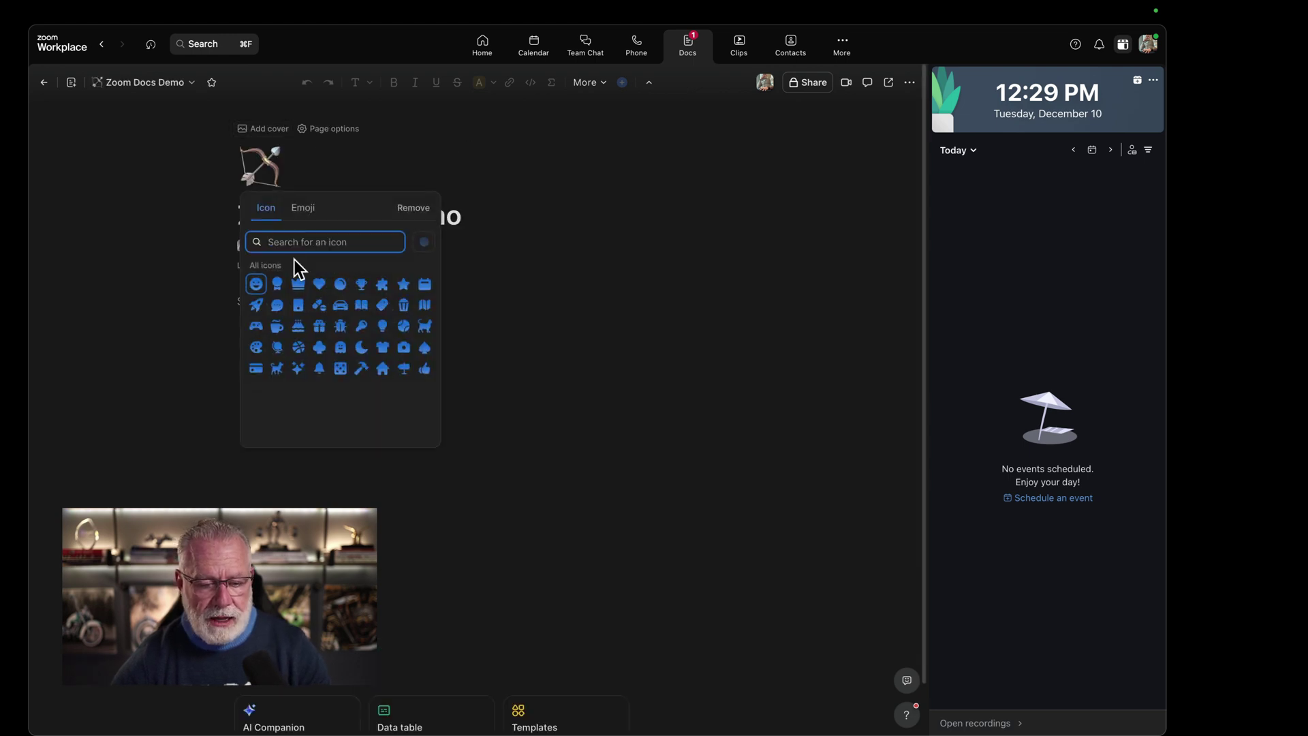
click(285, 291)
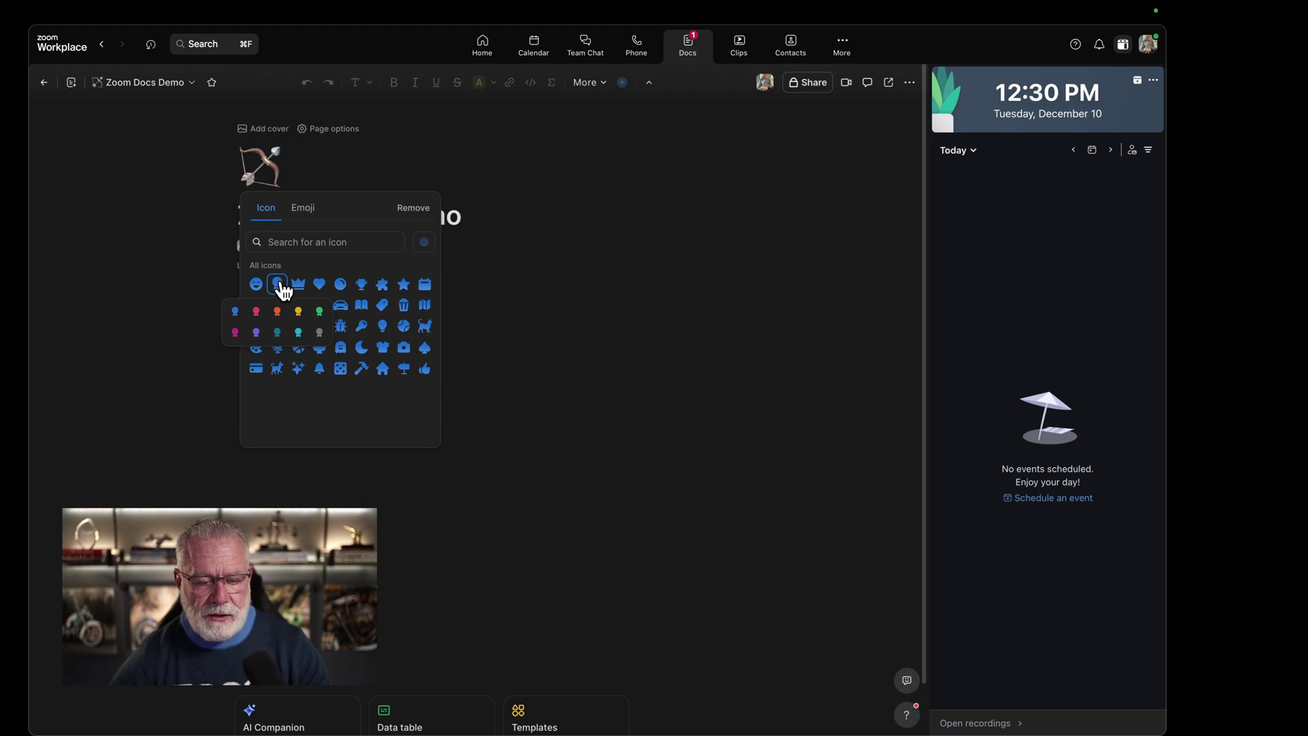
click(236, 312)
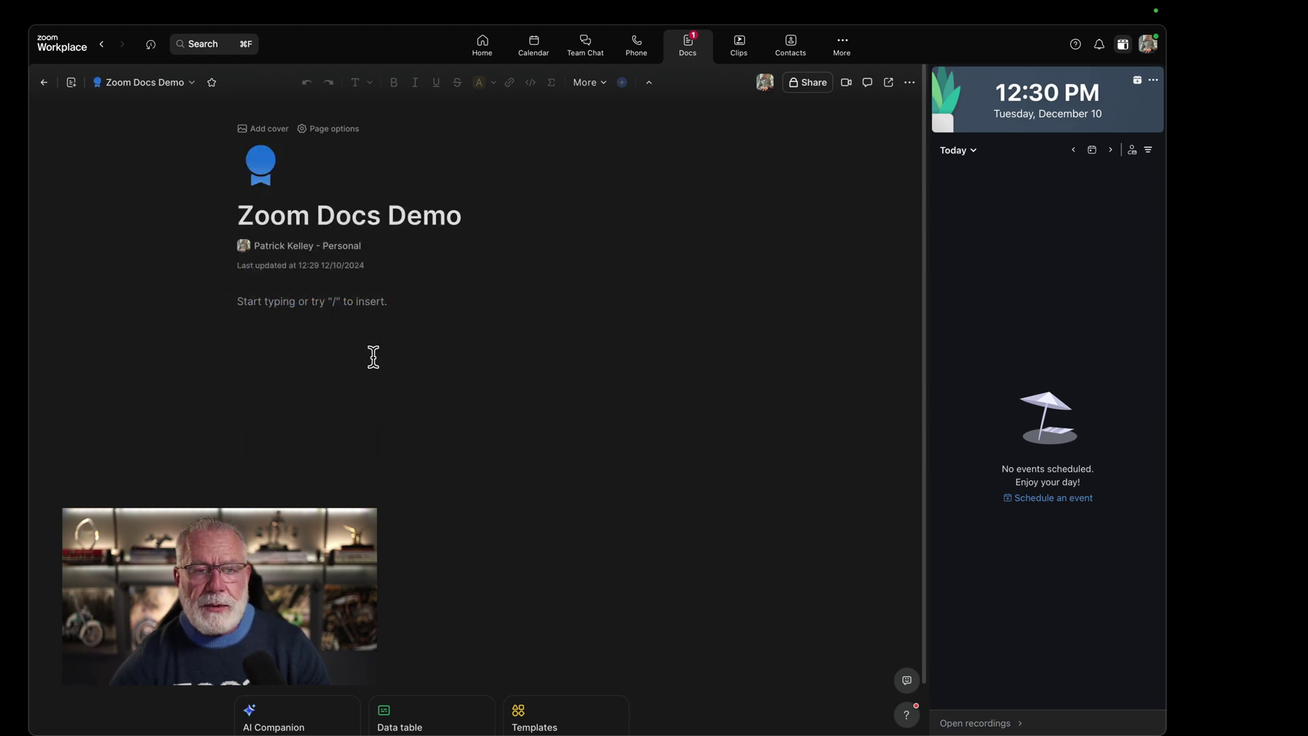
Add a cover to the document and set it to the snowy mountain peaks image from the Nature gallery.
click(263, 128)
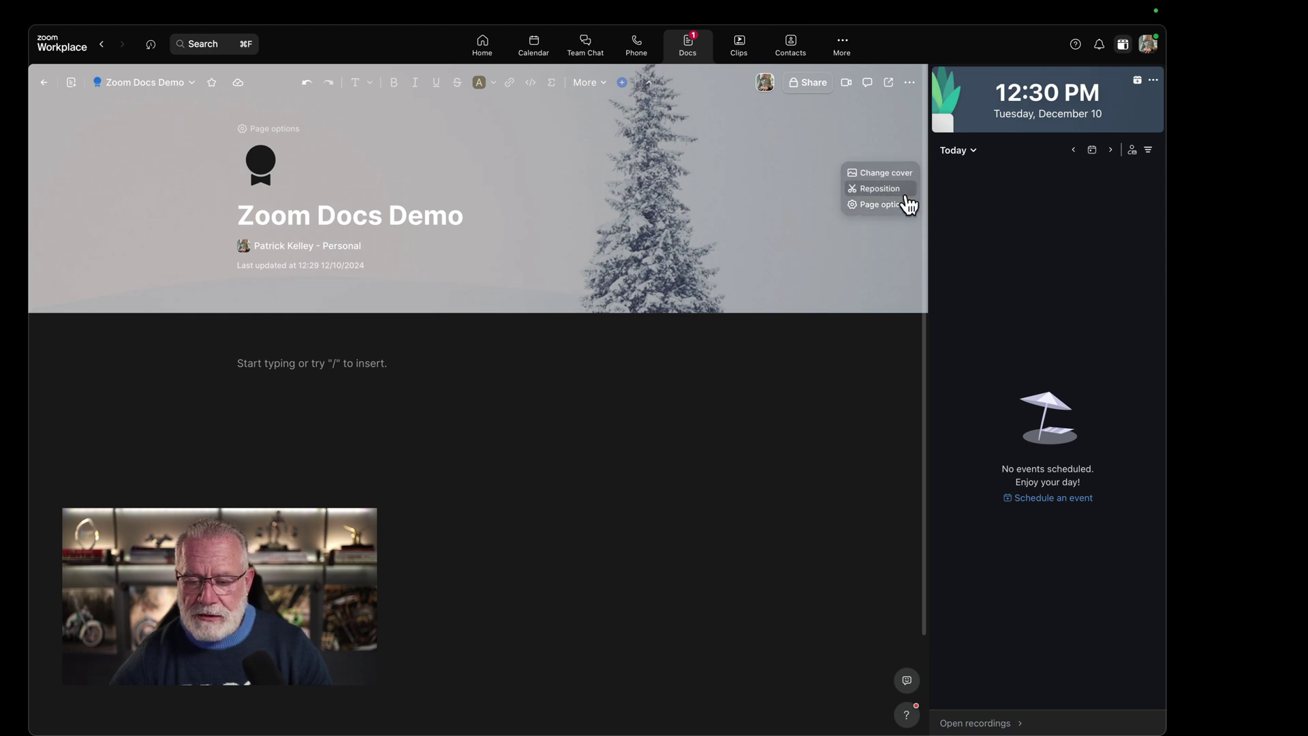
click(891, 174)
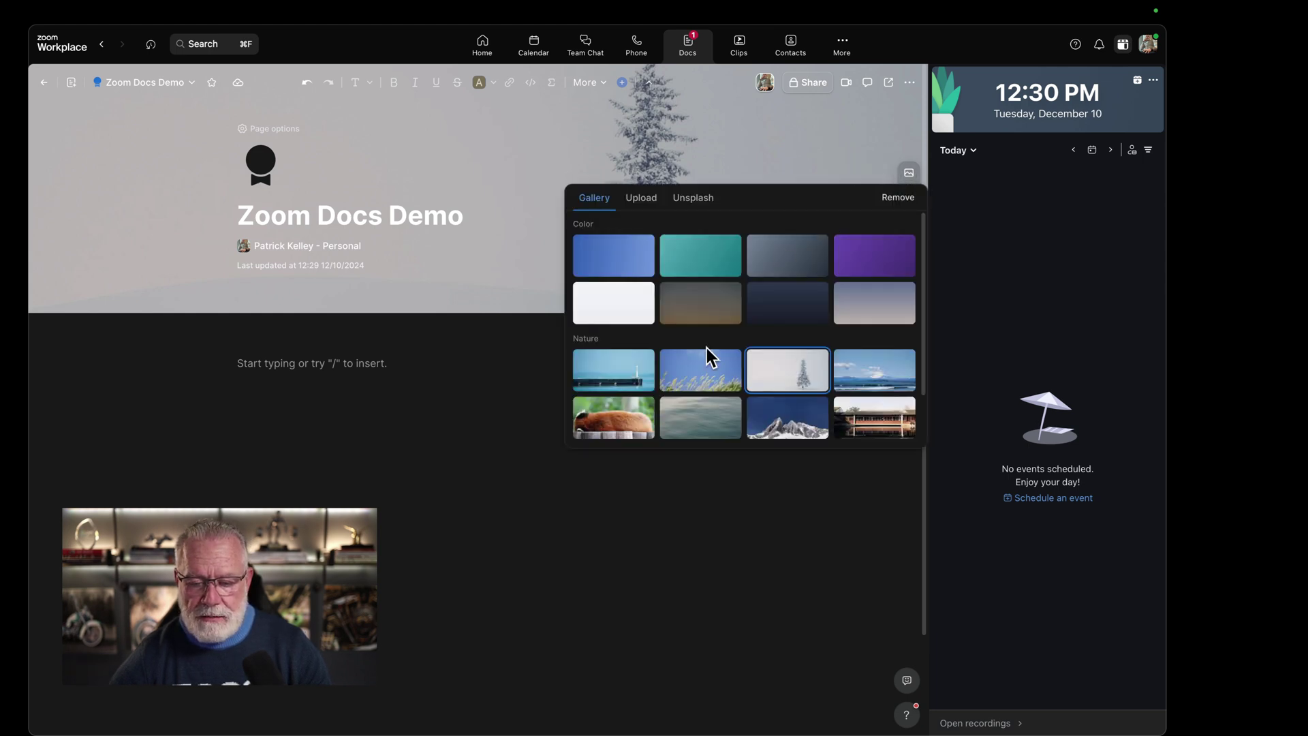
scroll(709, 358, down, 2)
click(768, 380)
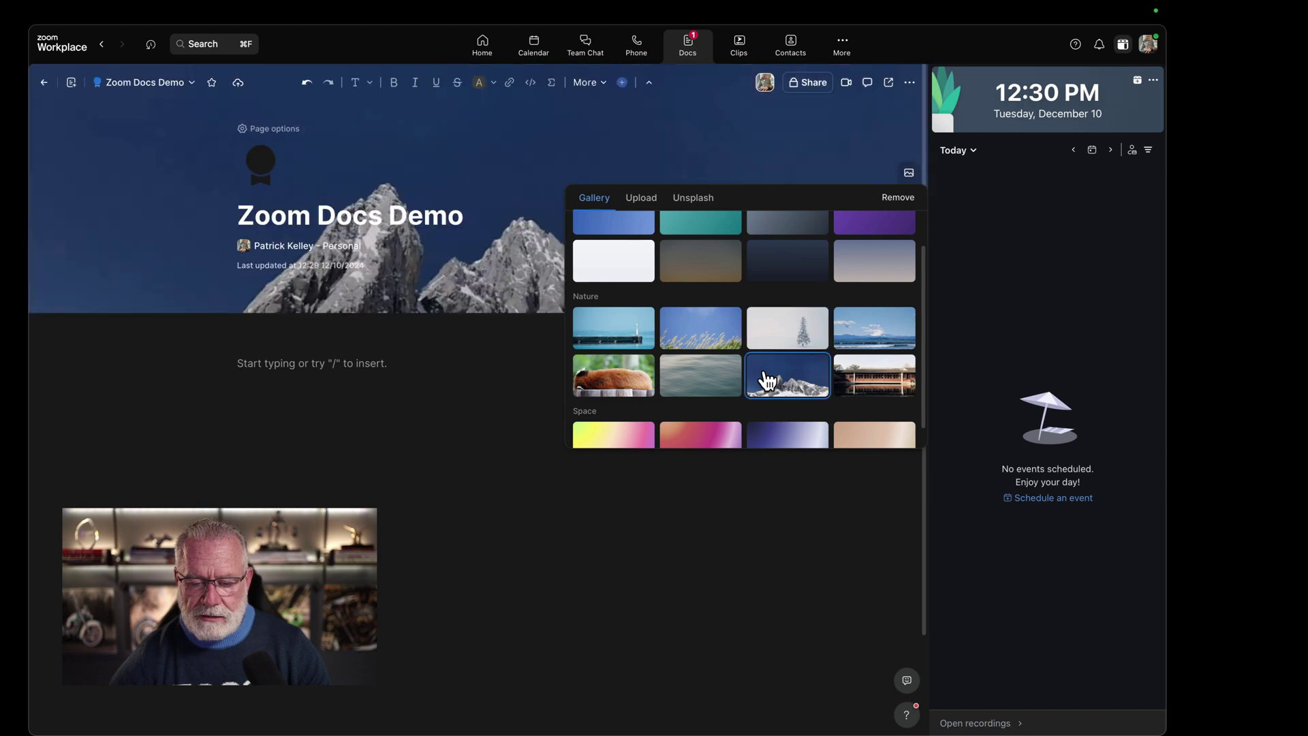
click(704, 170)
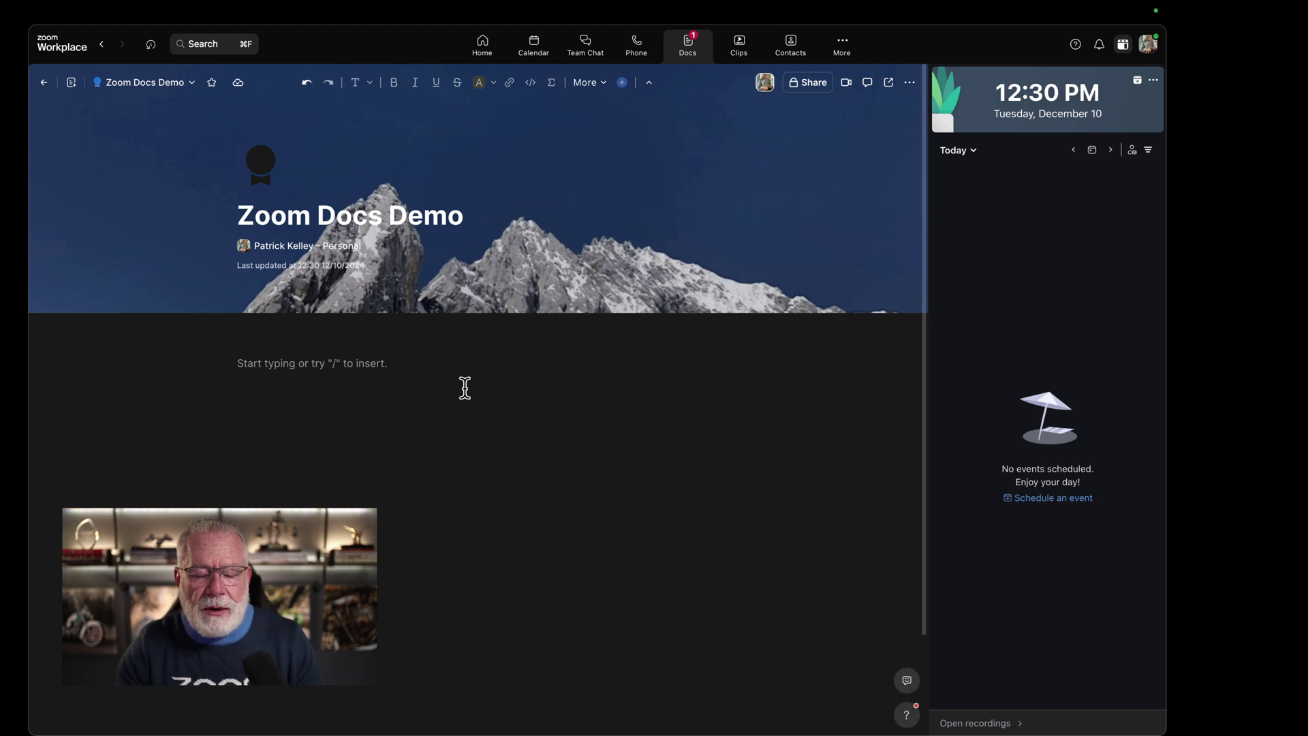
Insert a Heading 2 reading "Agenda" as the first block of the document body.
mouse_move(248, 370)
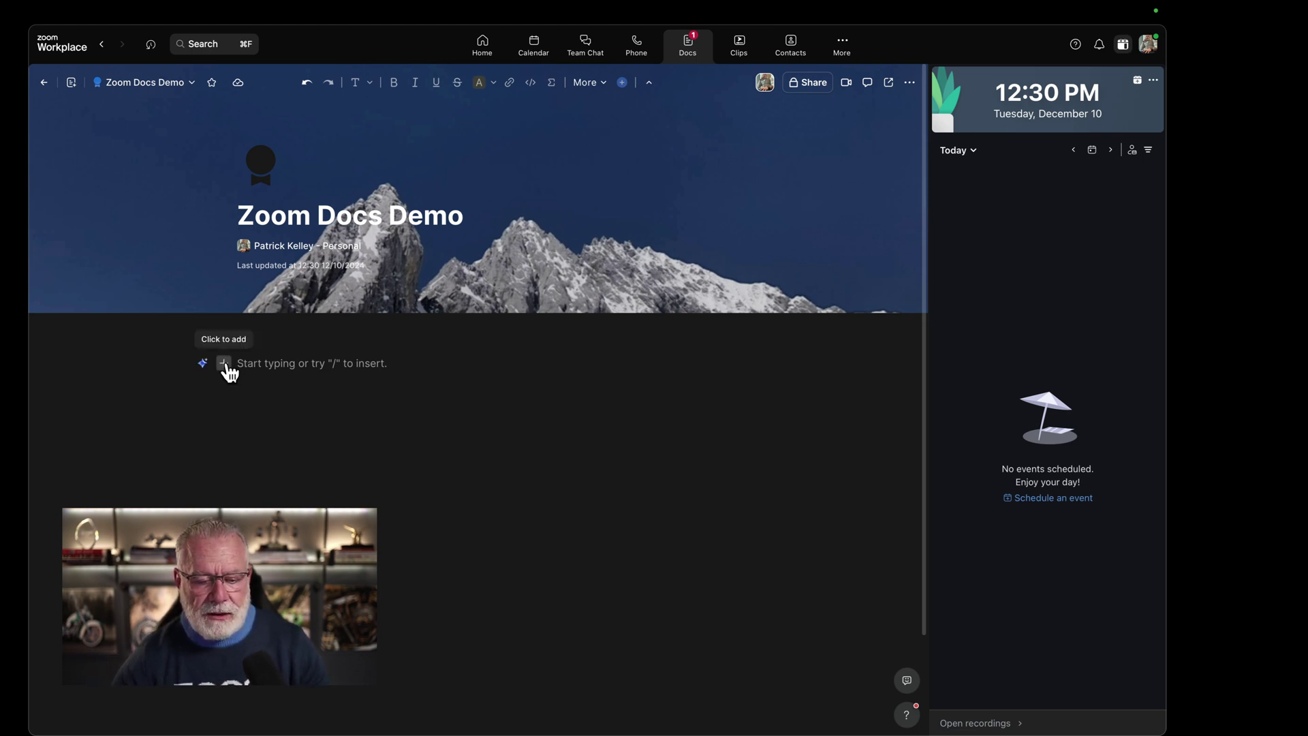
click(225, 364)
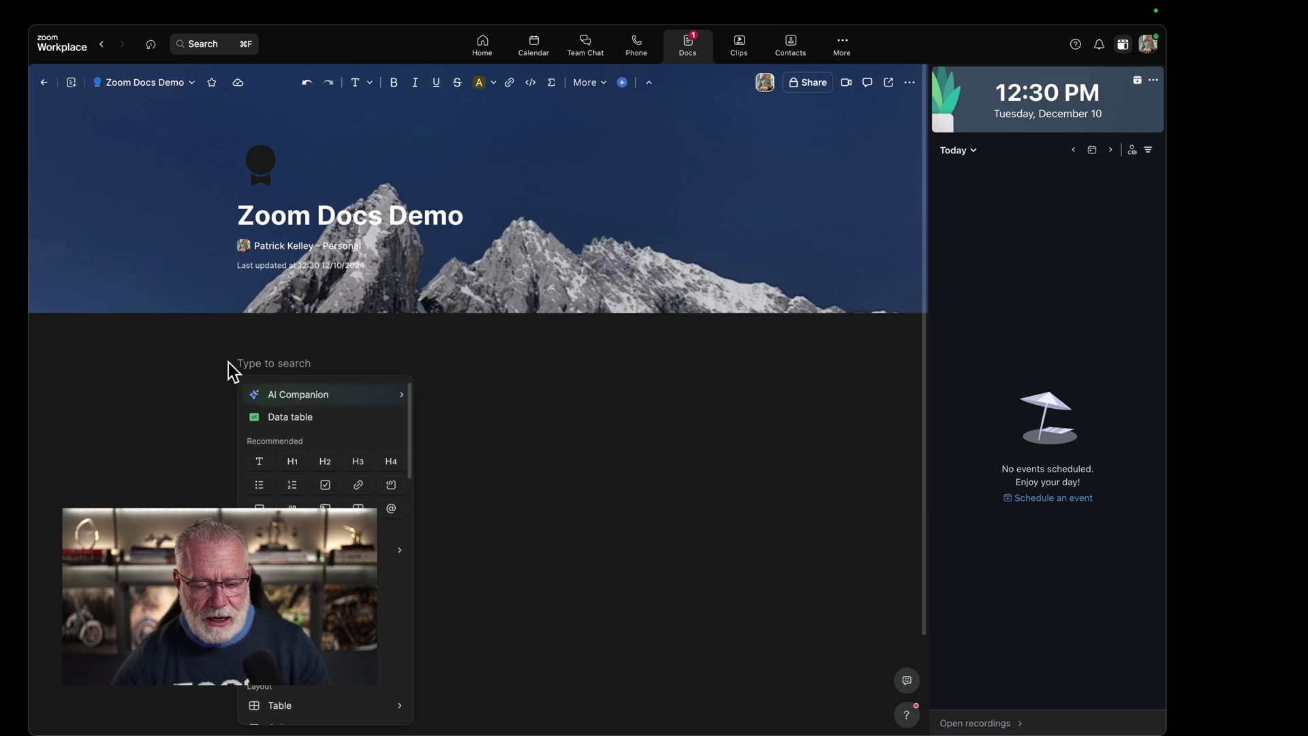
scroll(324, 464, down, 2)
scroll(325, 518, down, 3)
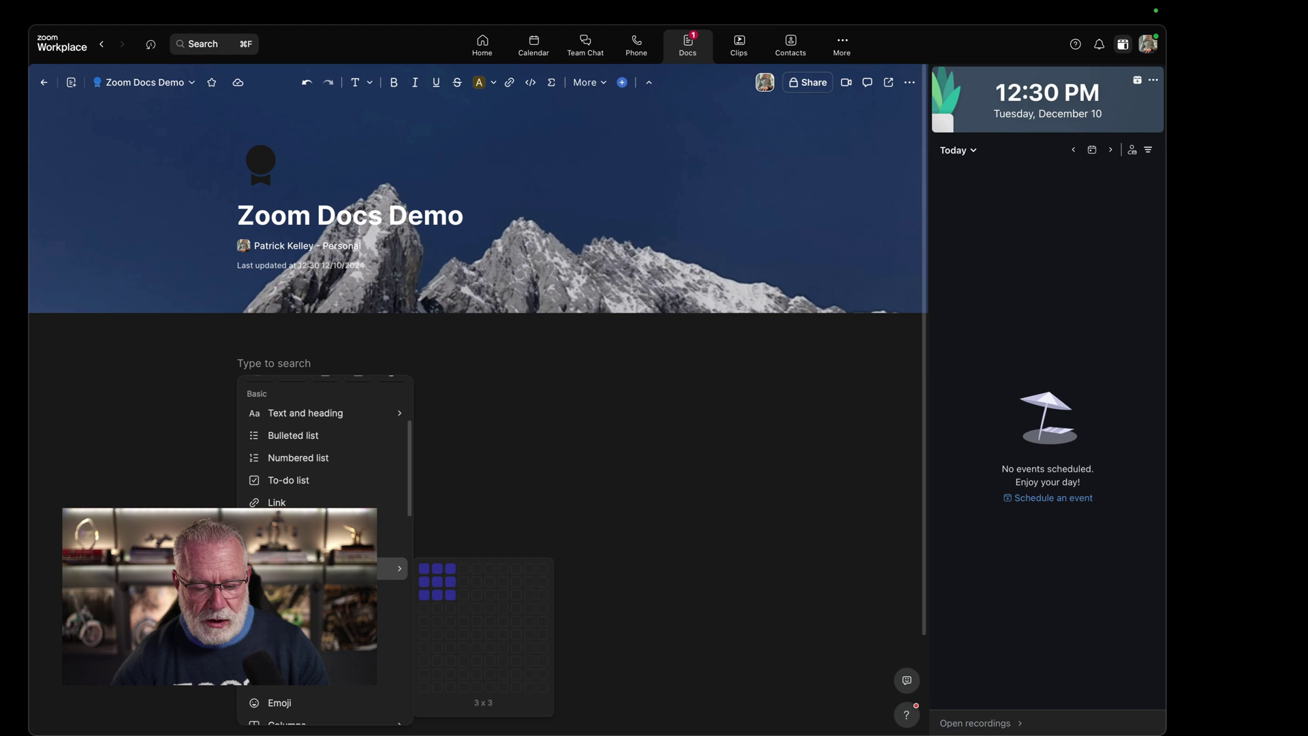
scroll(392, 545, up, 2)
mouse_move(343, 503)
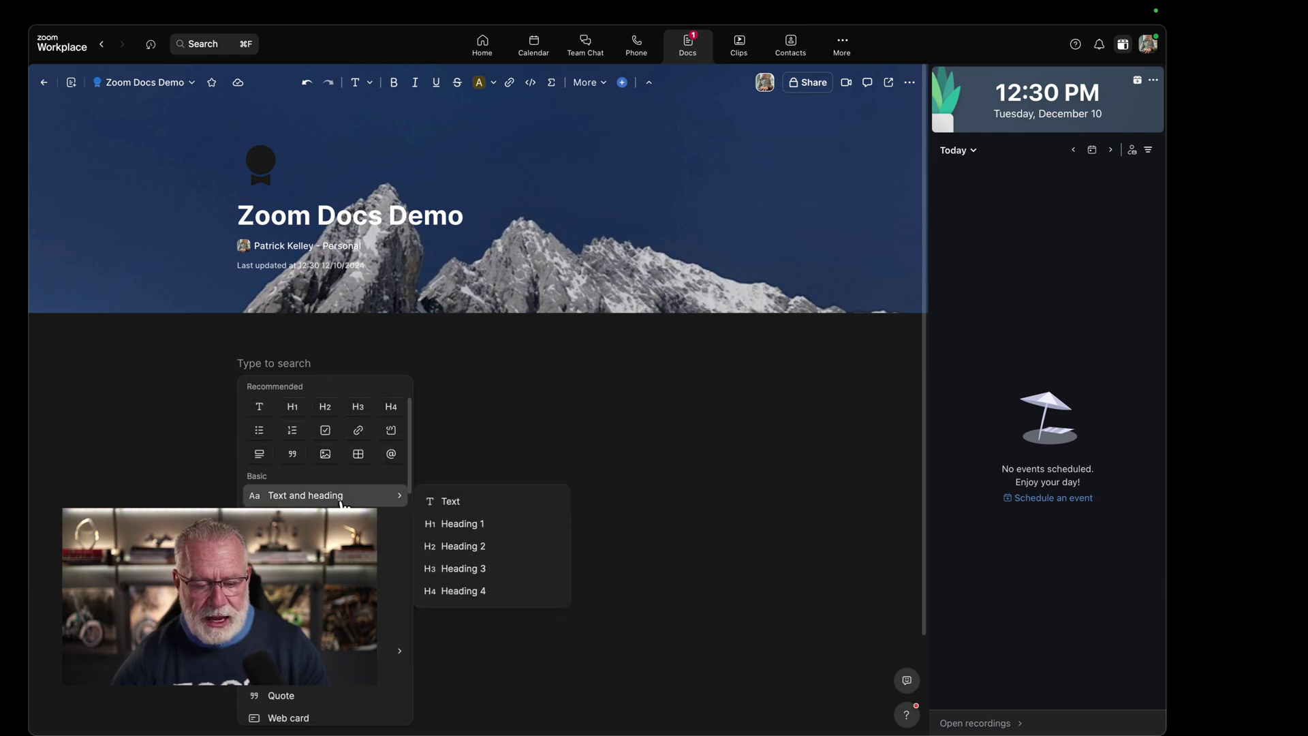
click(463, 545)
text(Agenda)
key(Return)
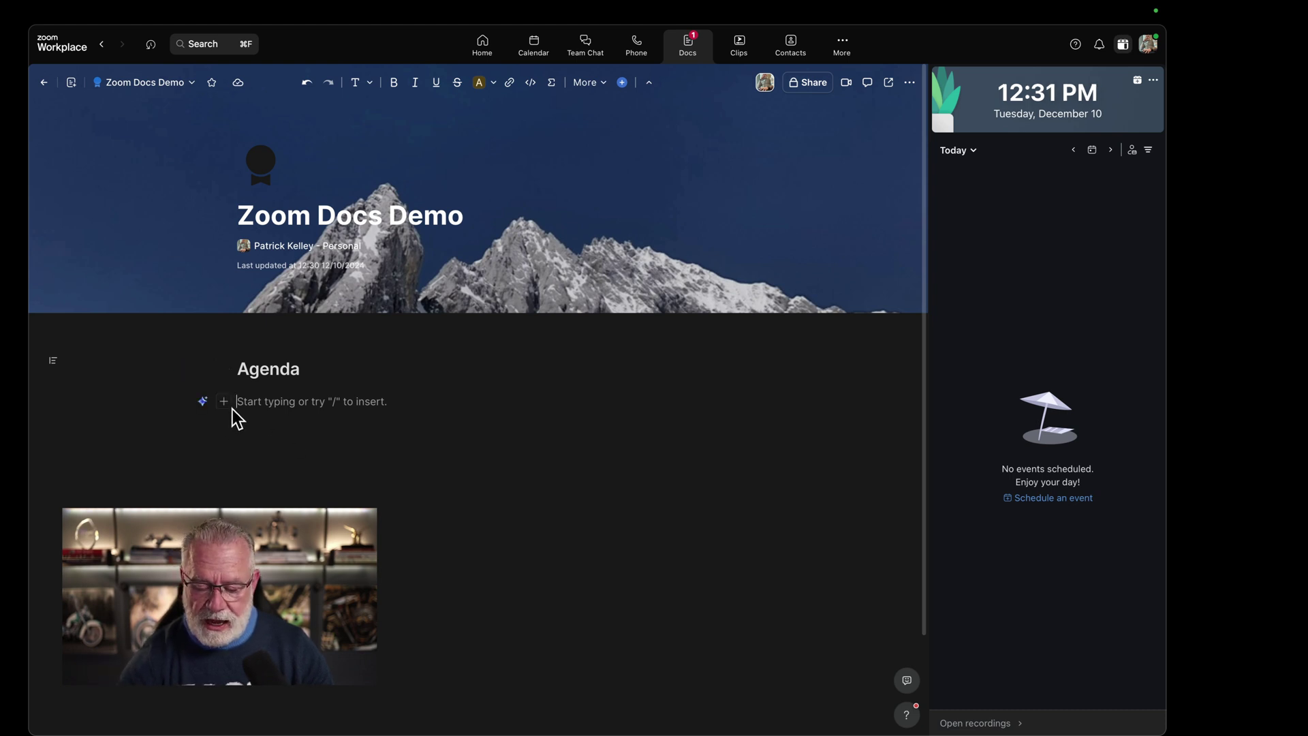
text(/)
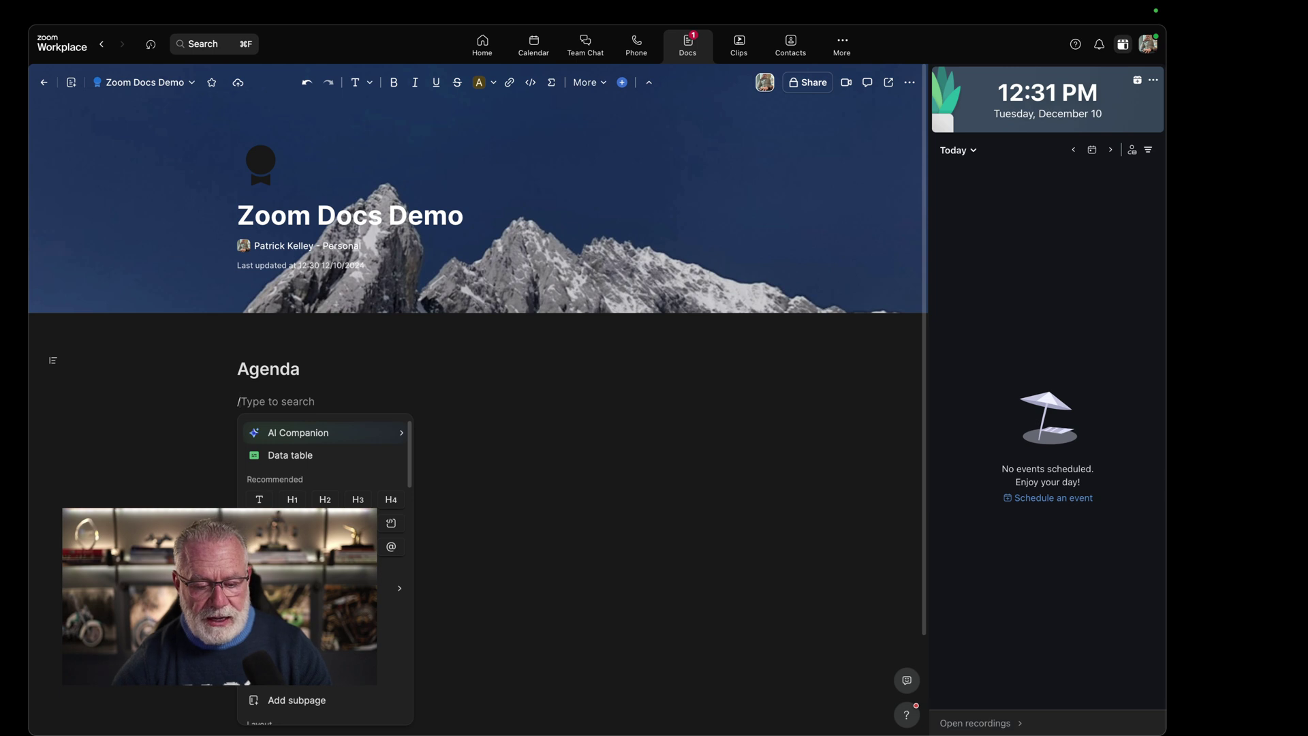
scroll(325, 477, down, 2)
scroll(325, 531, down, 3)
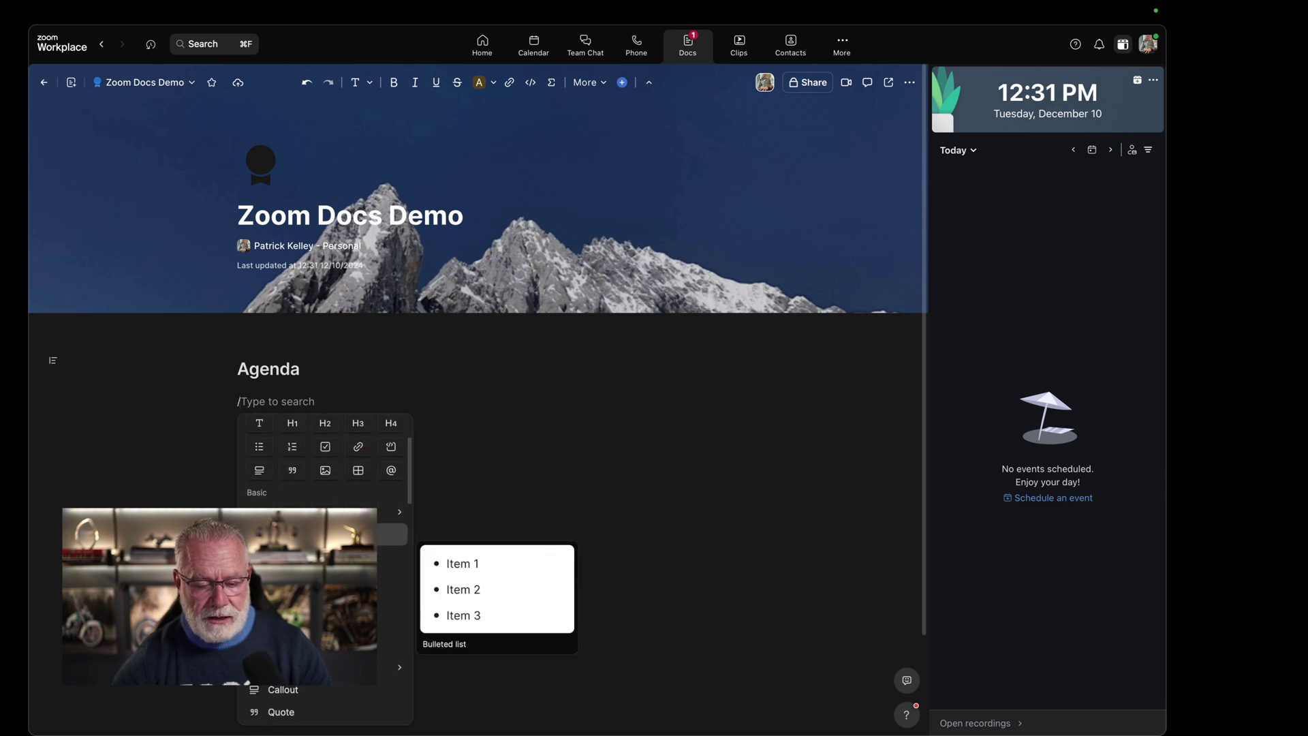
click(374, 384)
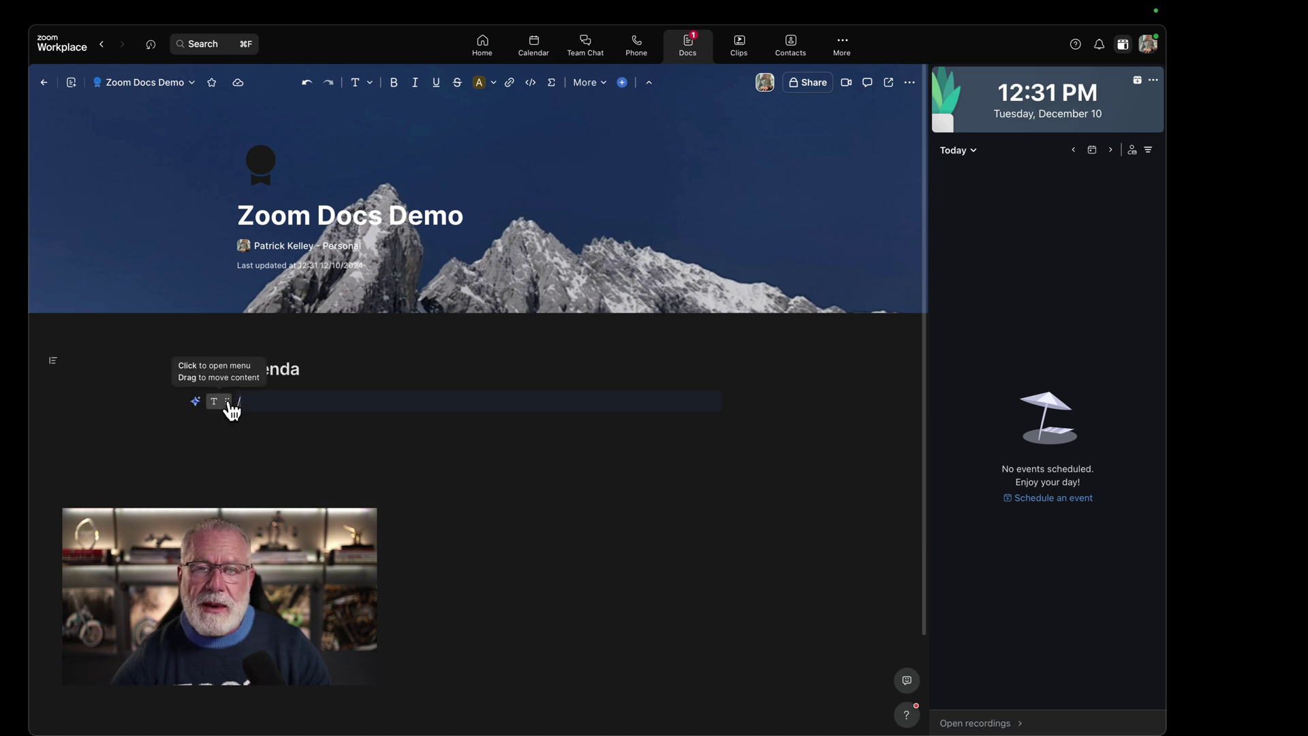
Ask AI Companion on the line below the Agenda heading to "Create a new agenda about how cool elephants are".
click(195, 401)
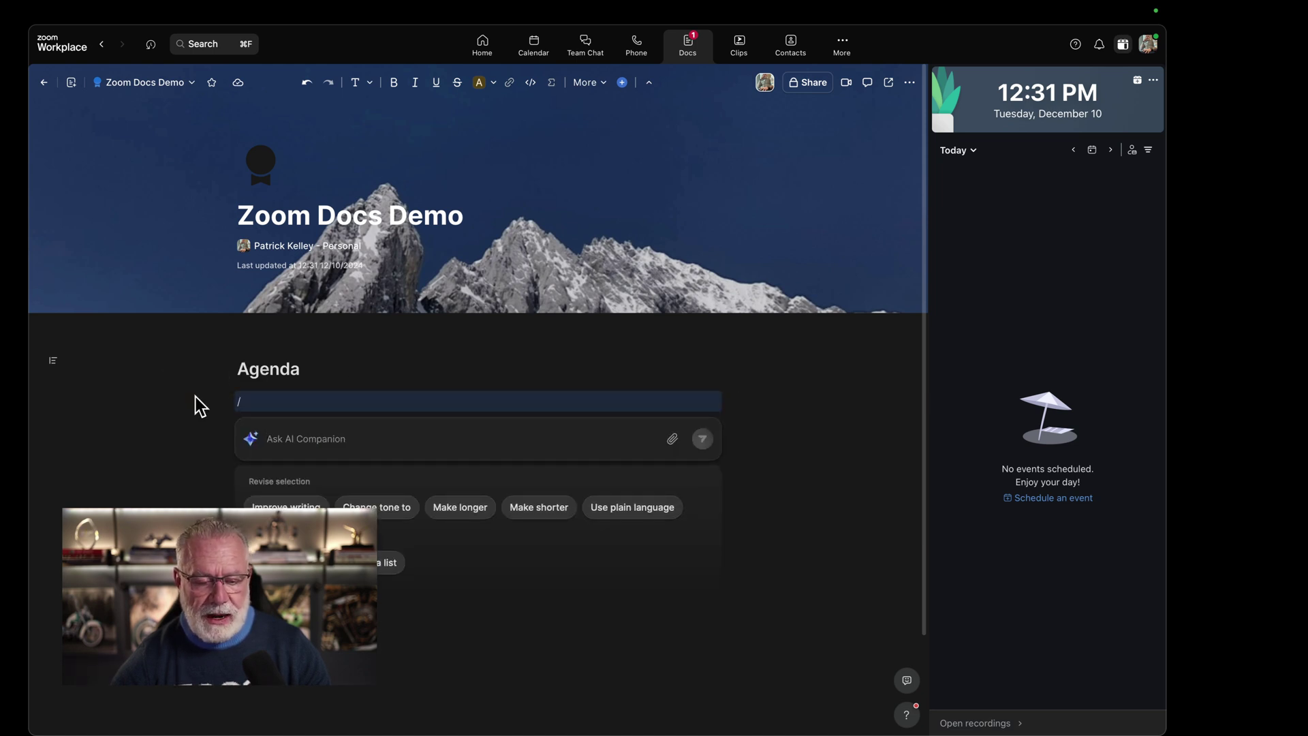
text(Create a)
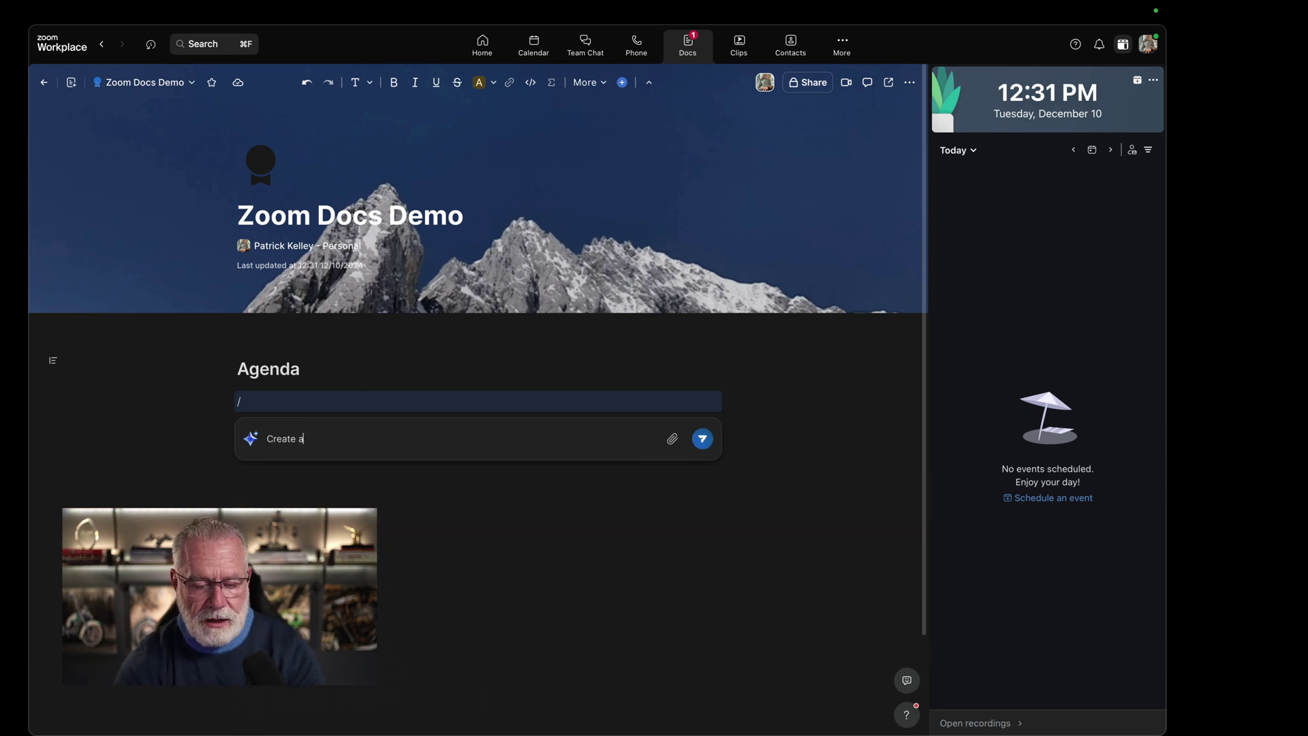
text( new agenda )
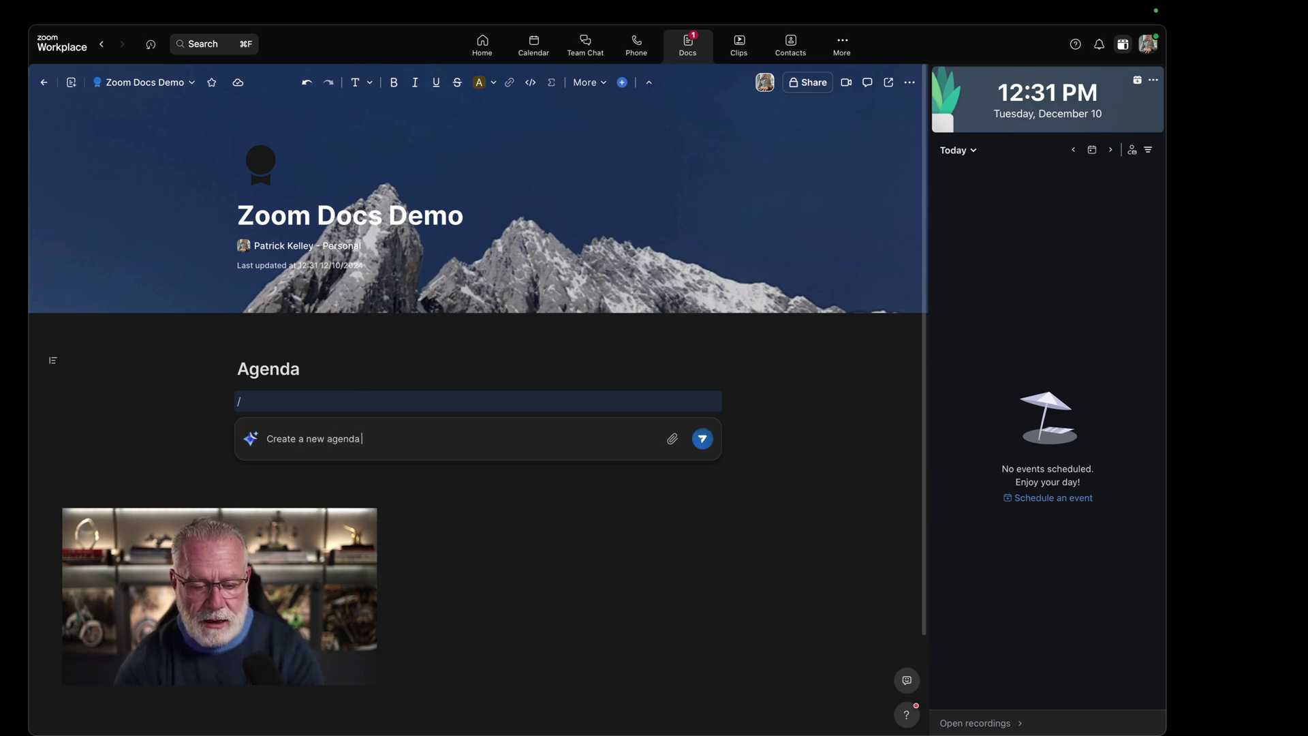
text(about how coo)
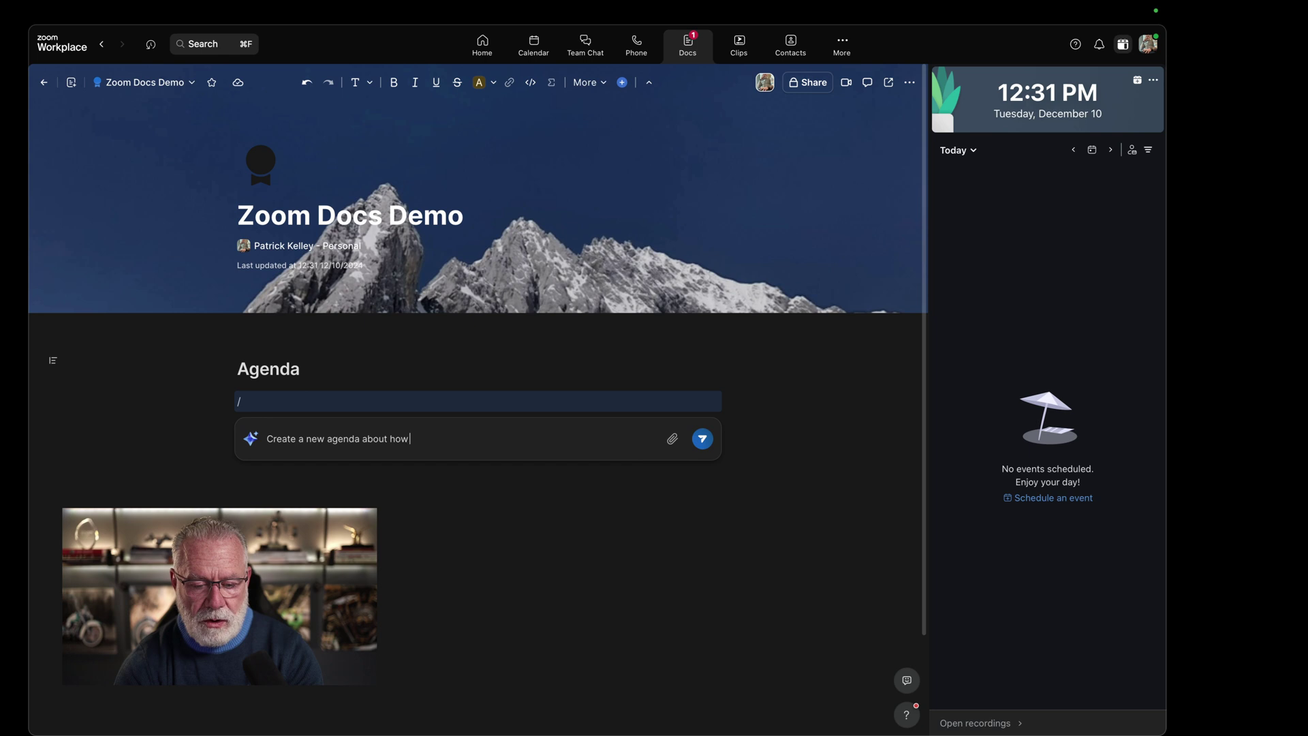
text(l elephants are)
click(702, 439)
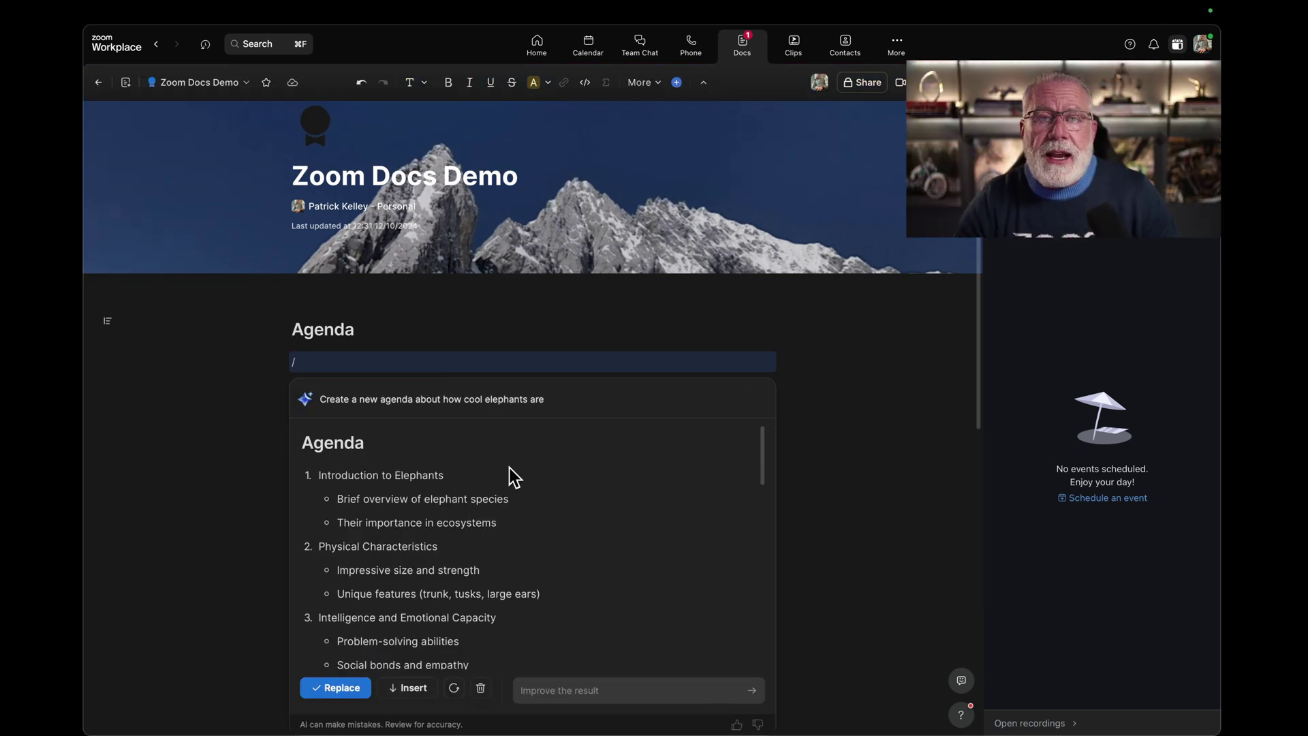
Review the generated elephant agenda to its end and insert it below the current line.
scroll(411, 435, down, 1)
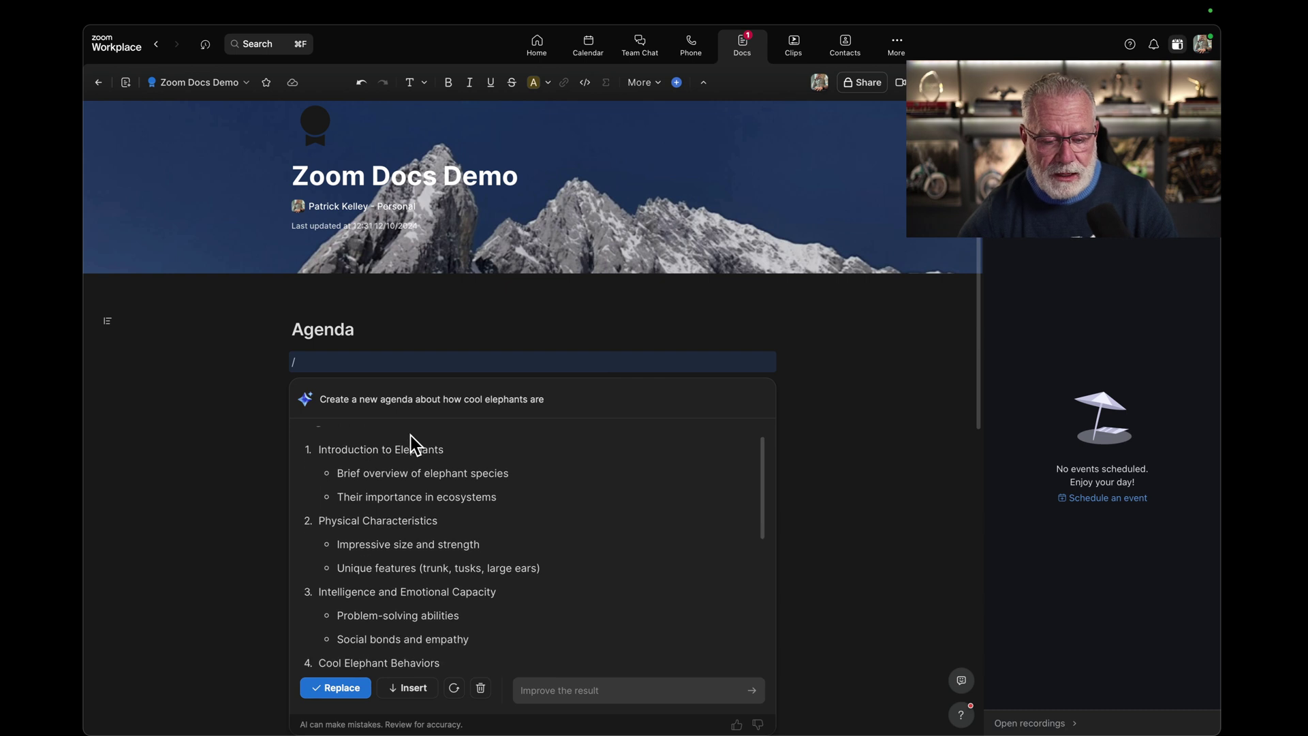
scroll(511, 506, down, 2)
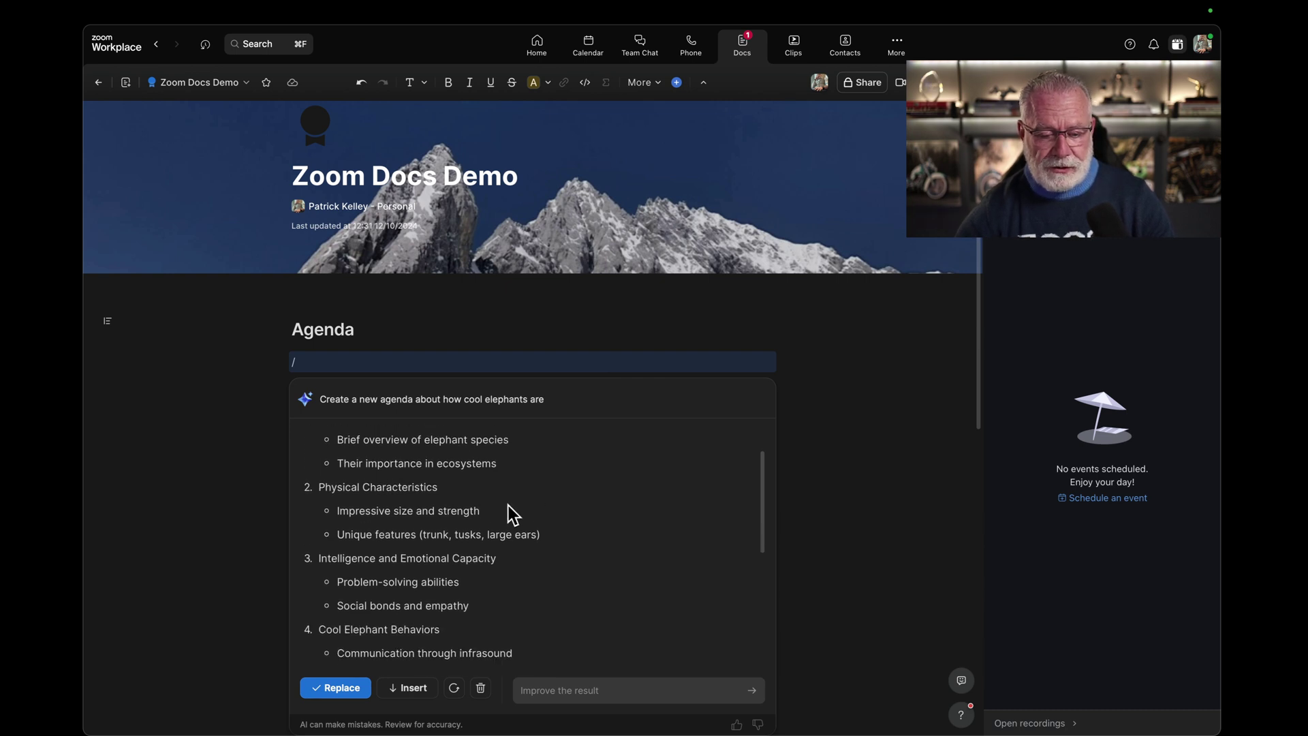
scroll(511, 514, down, 2)
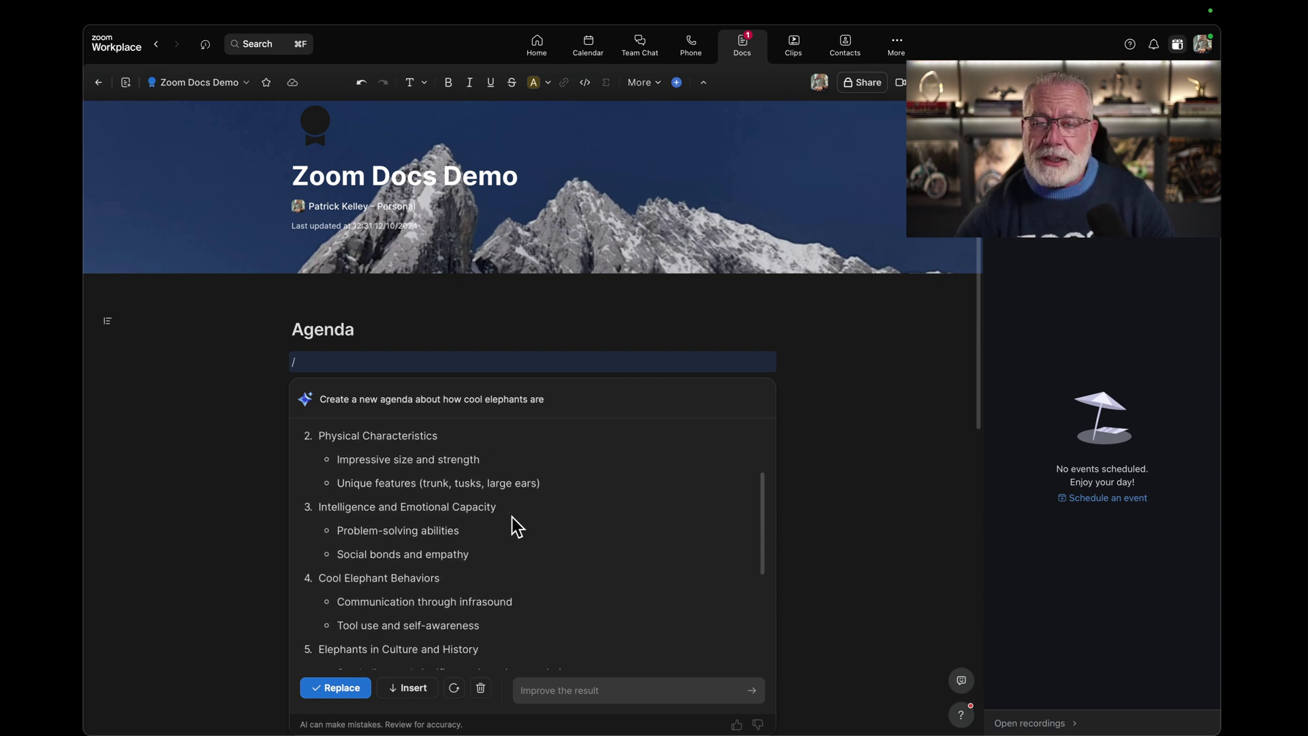
scroll(512, 517, down, 3)
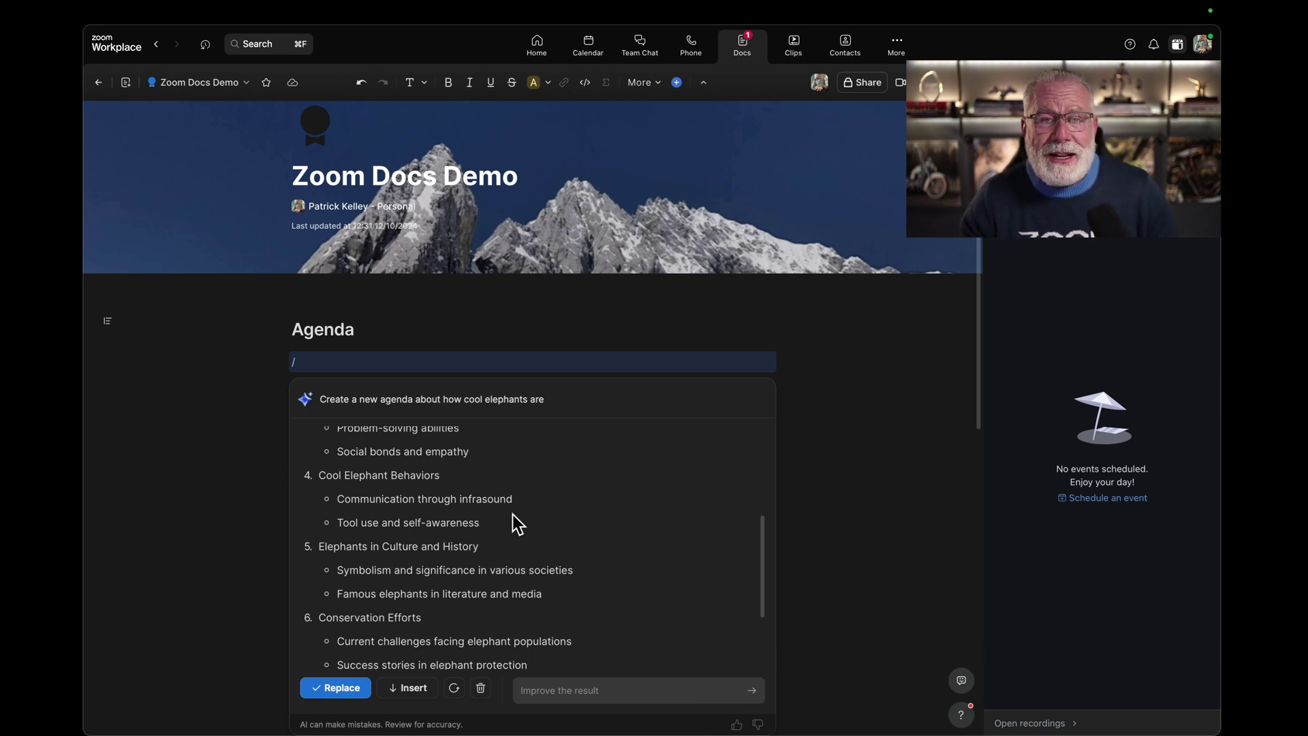
scroll(514, 573, down, 5)
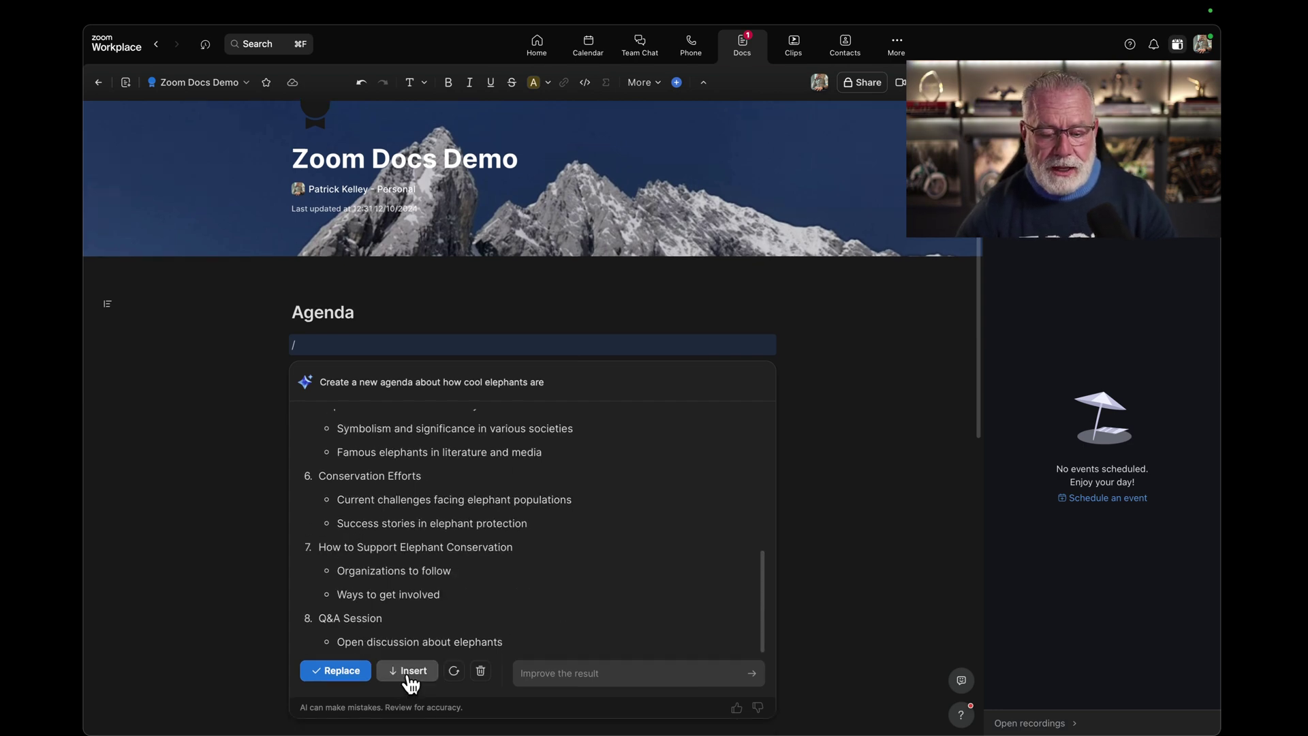
click(409, 672)
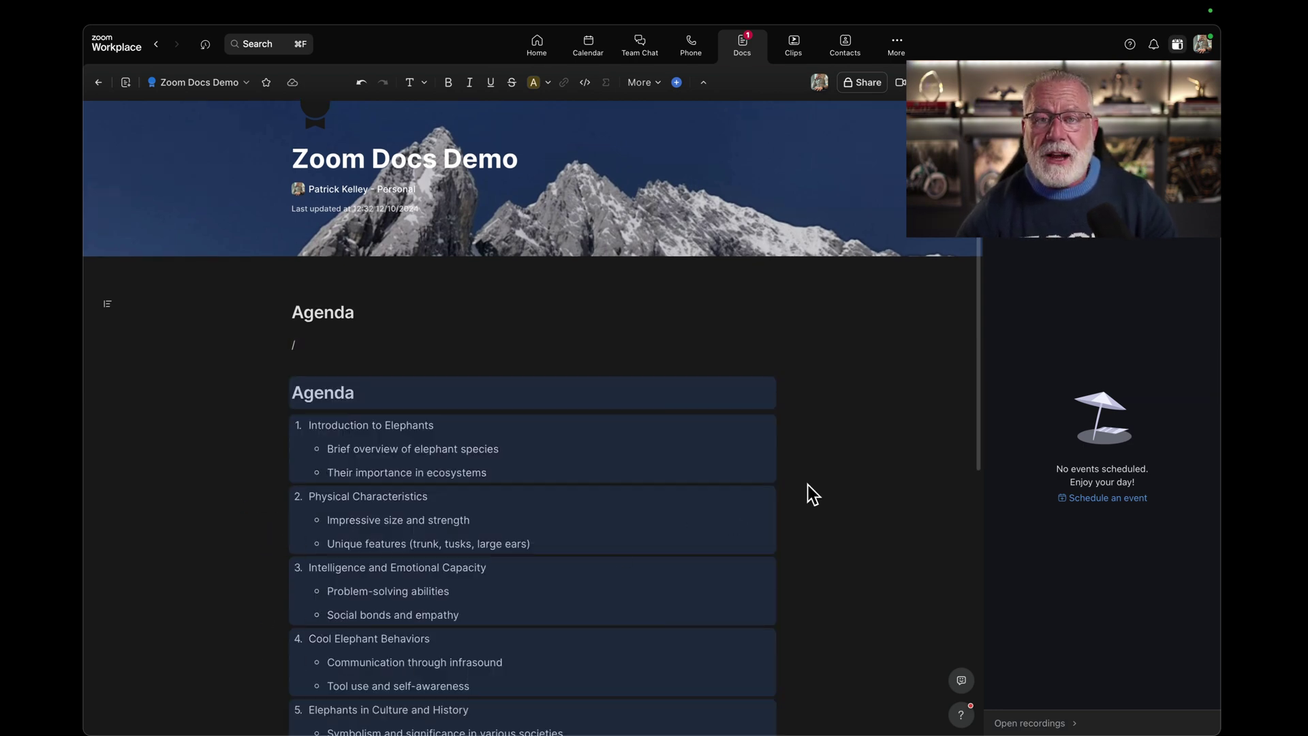
Start a new empty line below the last item of the inserted agenda.
scroll(807, 484, down, 6)
scroll(806, 486, down, 1)
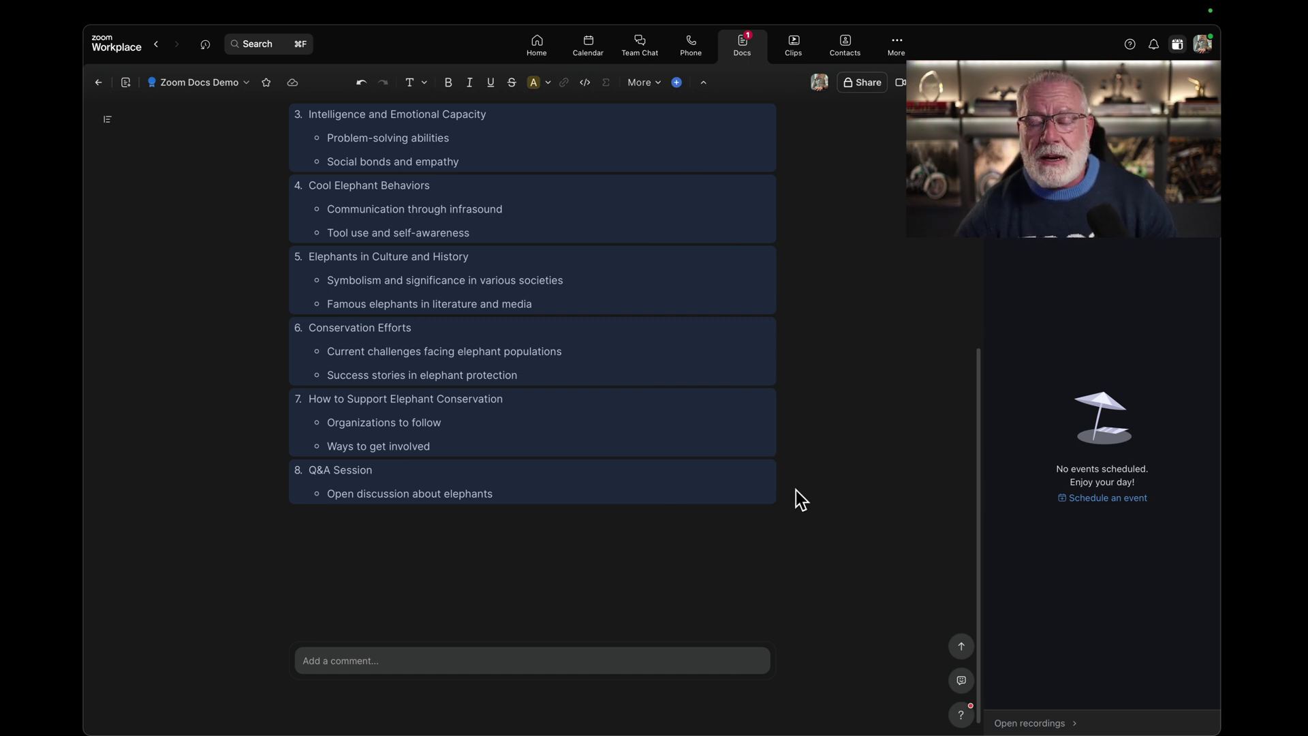
click(470, 552)
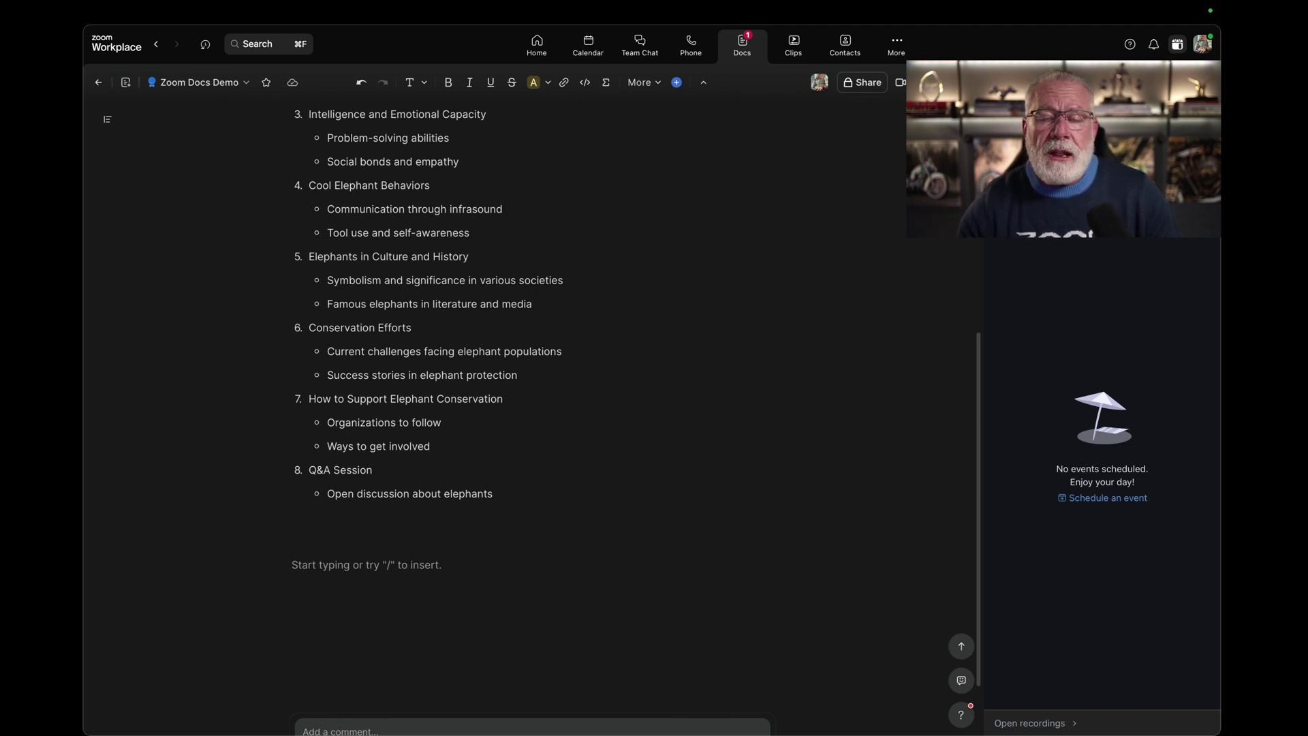
text(/yo)
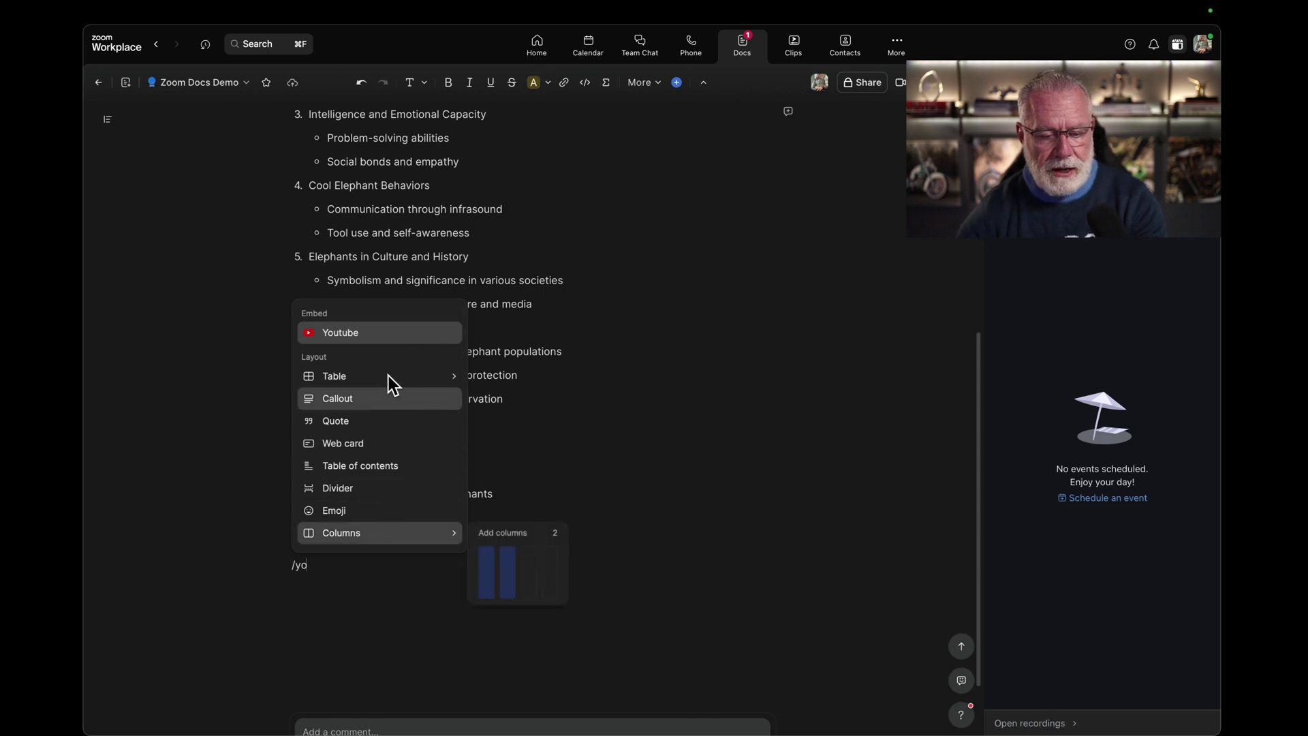
click(381, 333)
text(https://www.youtube.com/watch?v=Aw6GkiCvcWs)
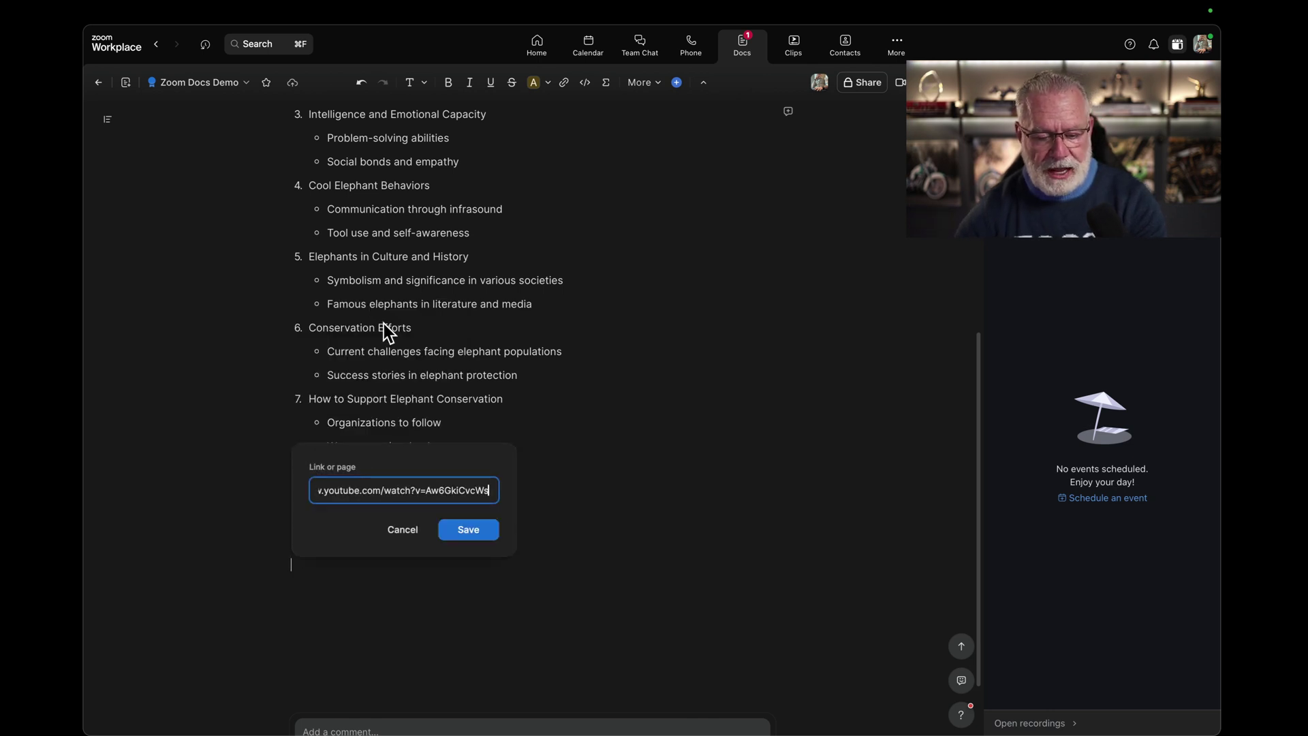
click(453, 534)
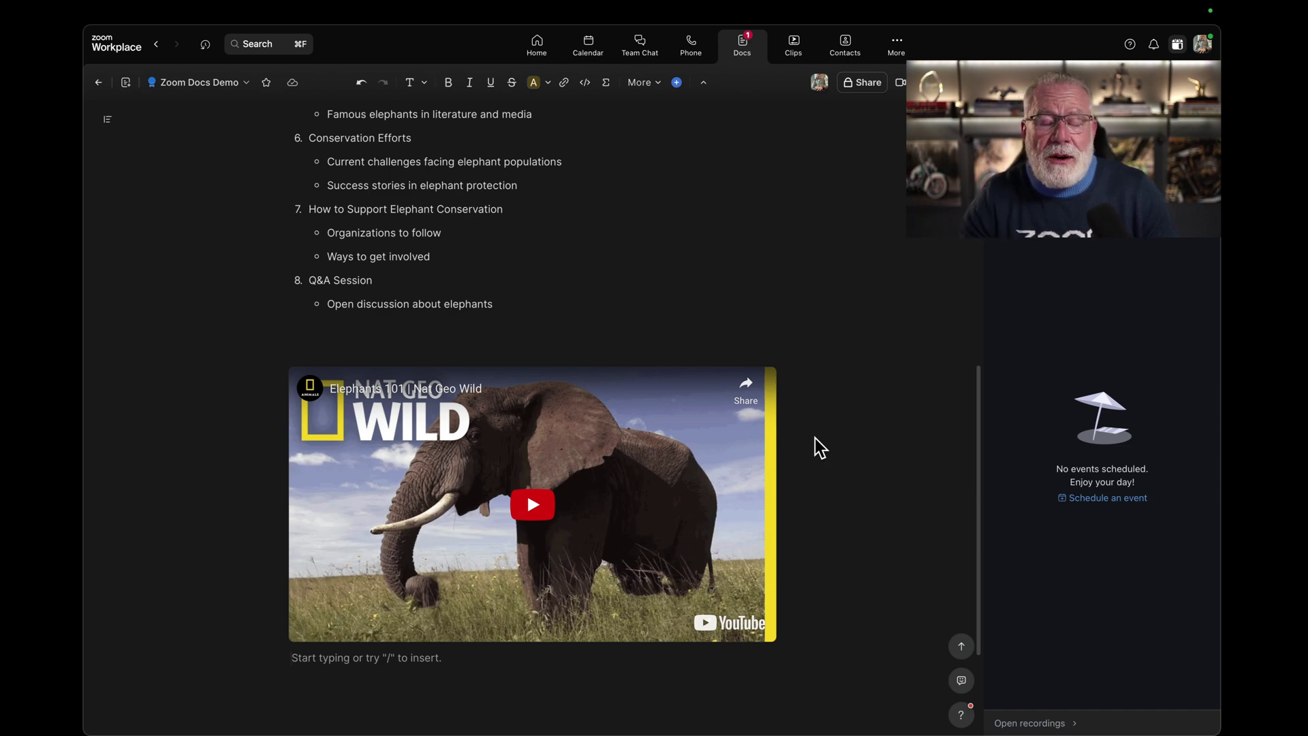
Have AI Companion "Write a blog article on everything elephants!" below the video, review it to the end and keep the result.
scroll(310, 471, down, 3)
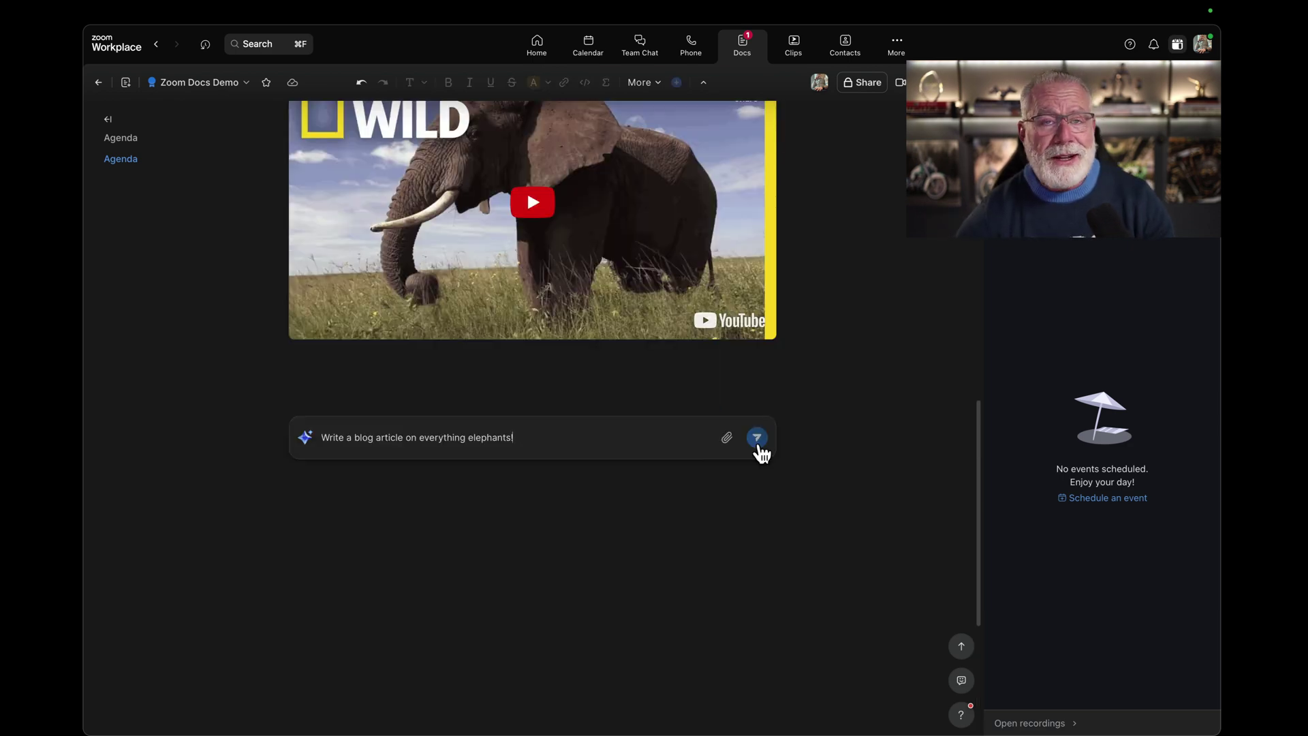
click(758, 443)
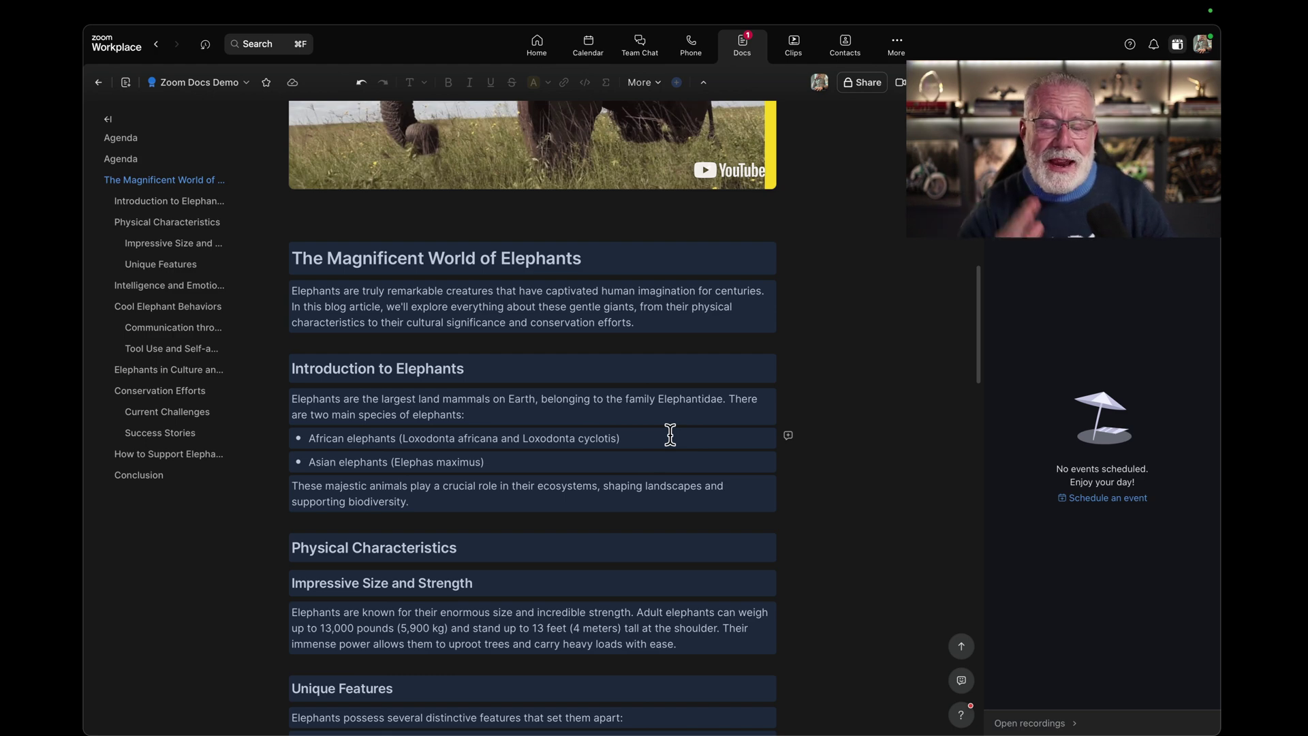
scroll(670, 435, down, 20)
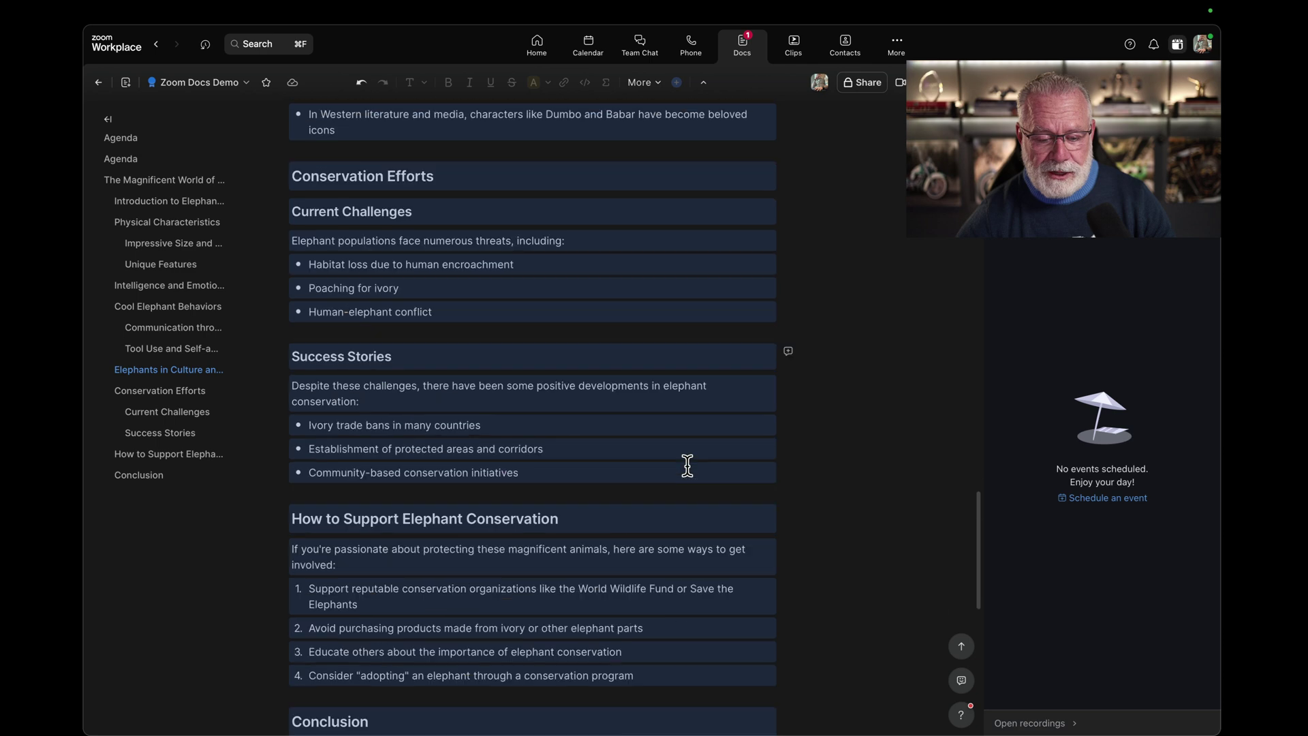
scroll(684, 466, down, 5)
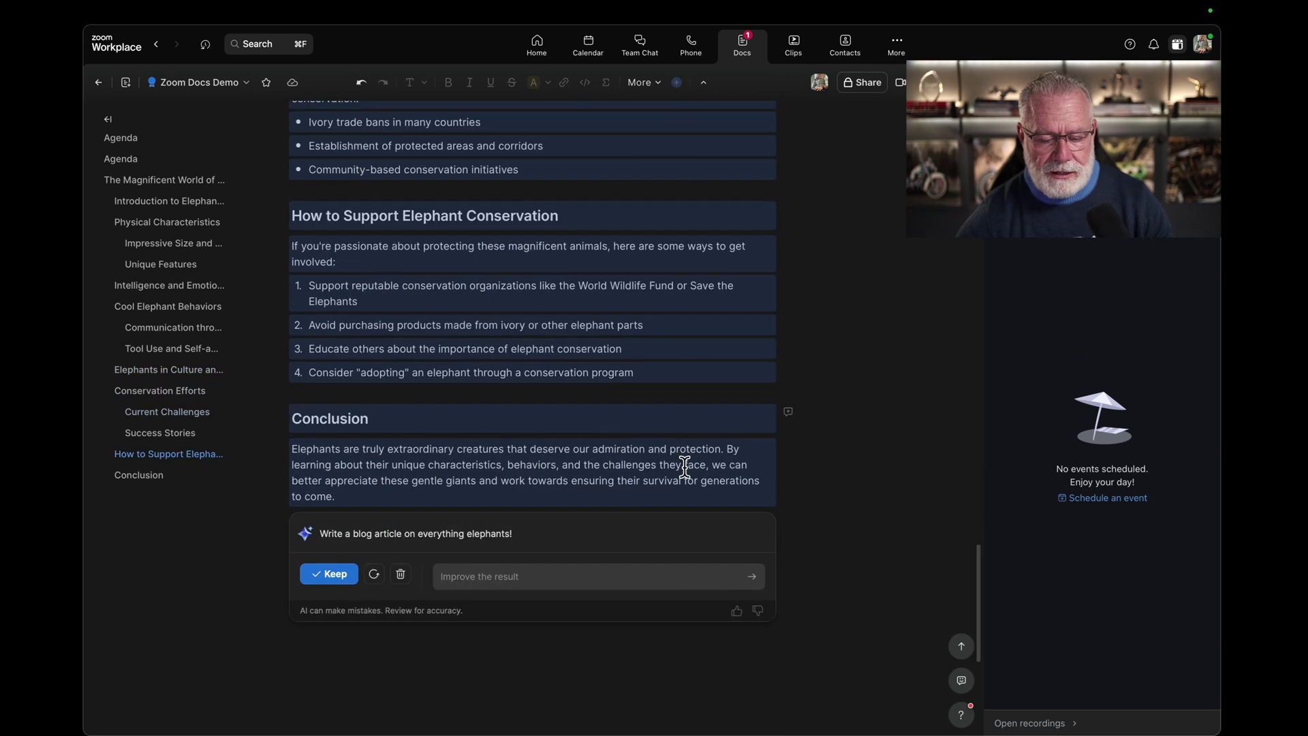
click(336, 574)
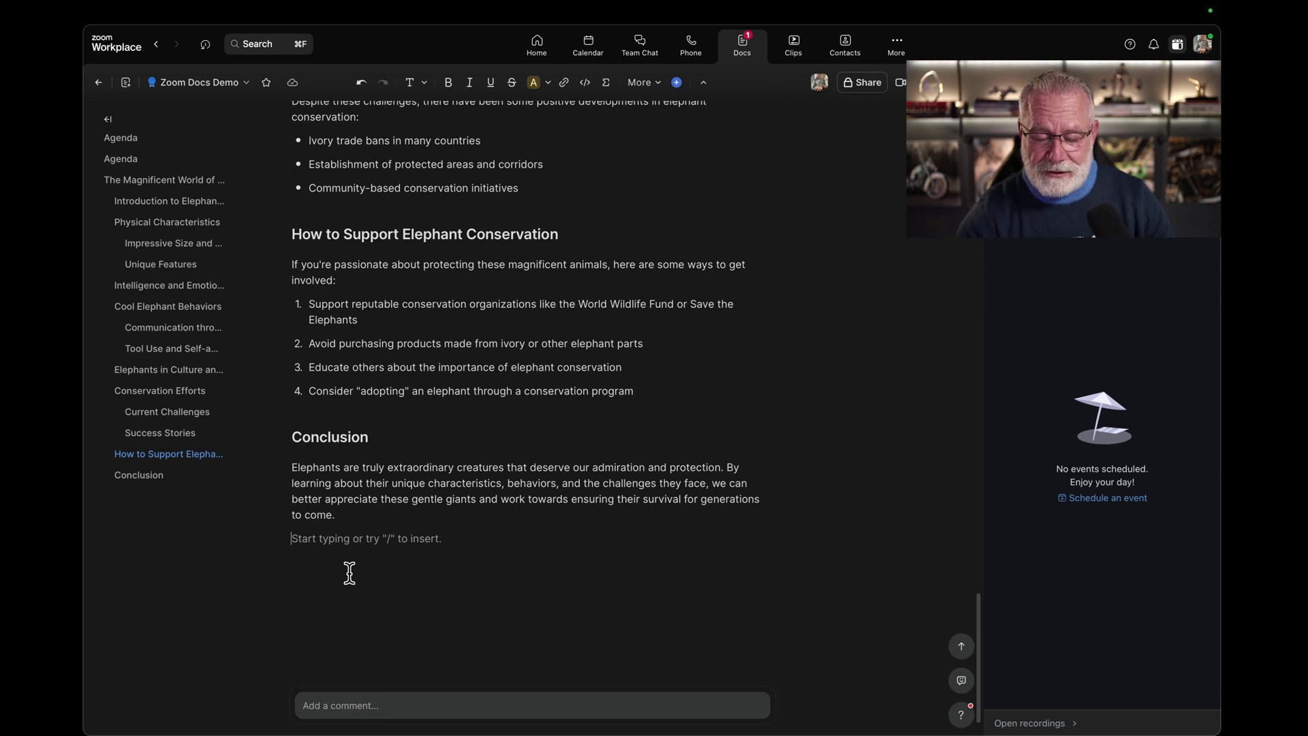
Insert a blank whiteboard on a new line below the article's Conclusion paragraph.
key(Return)
scroll(443, 489, down, 2)
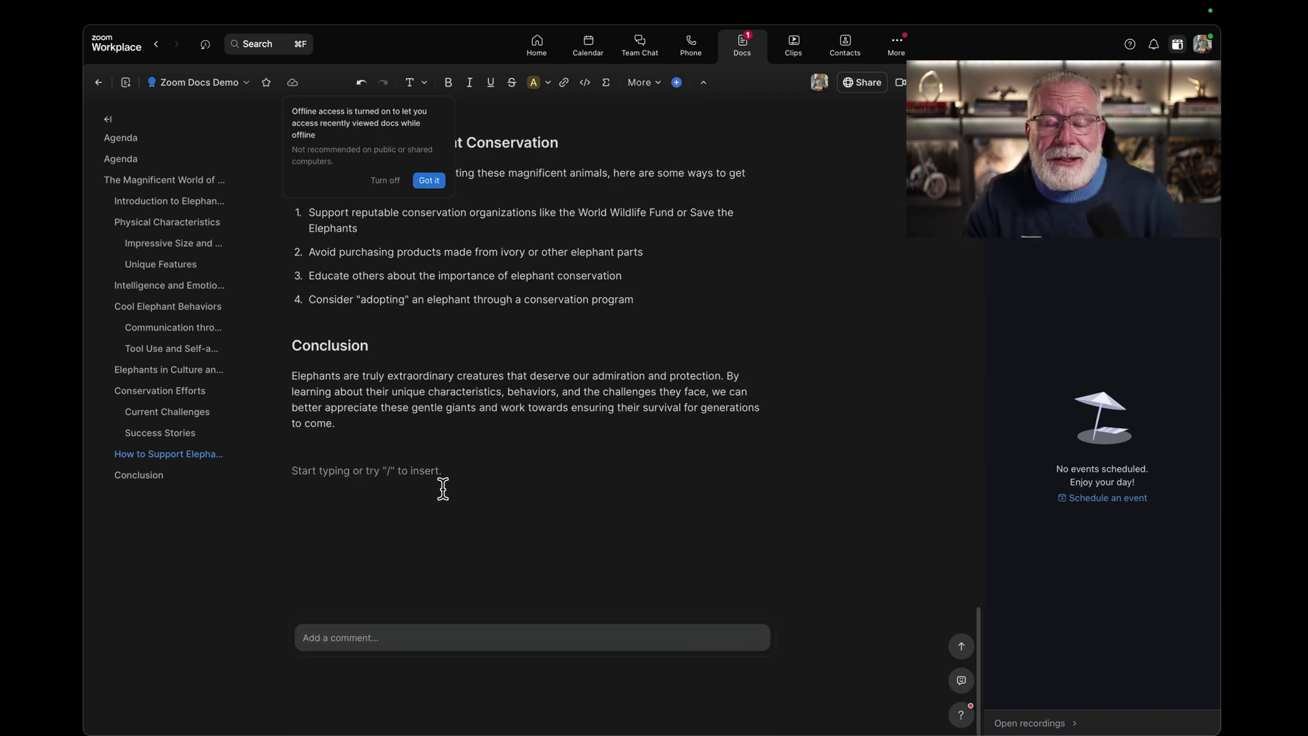
text(/)
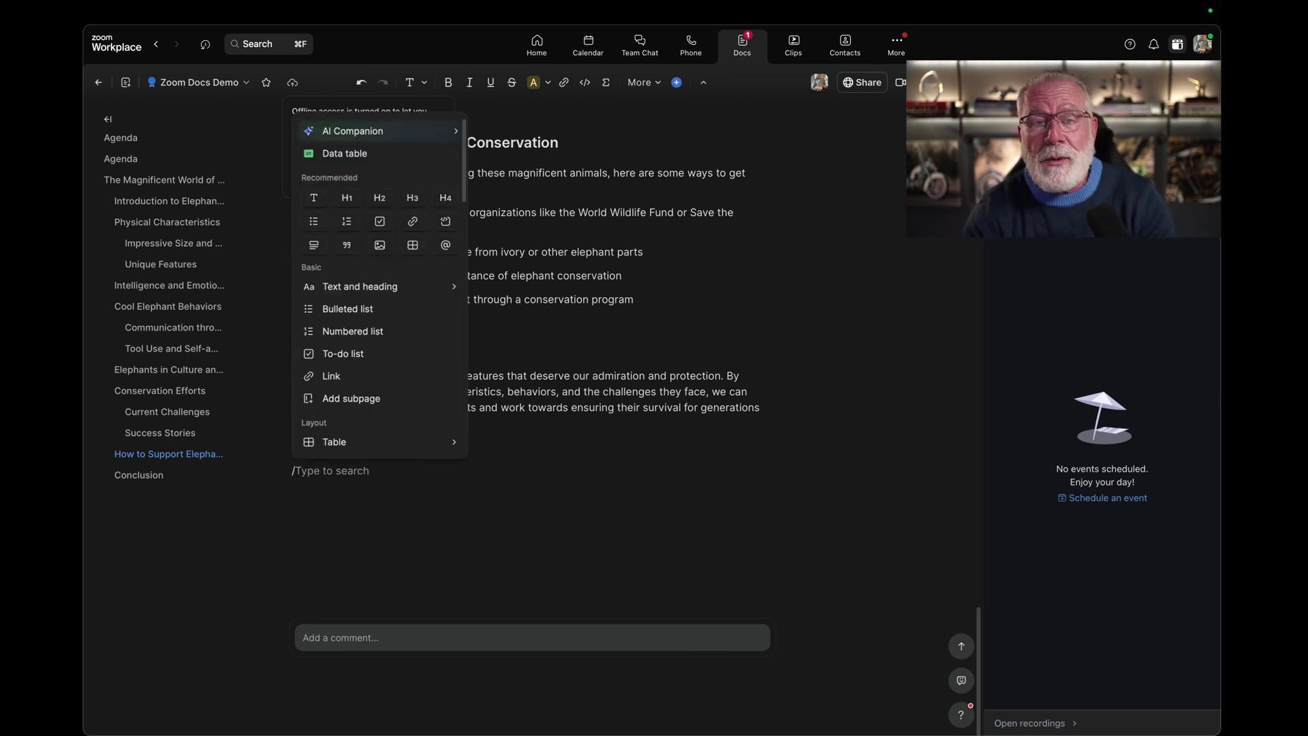
text(wh)
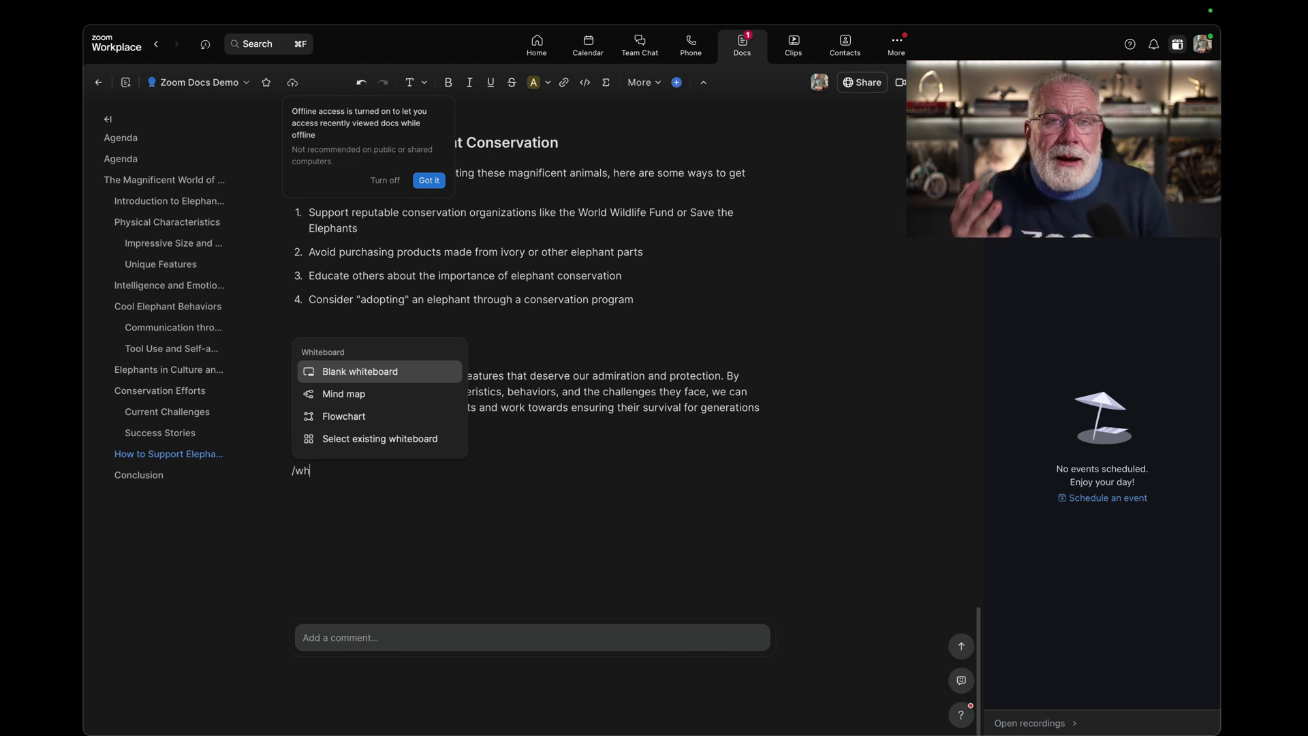
click(419, 374)
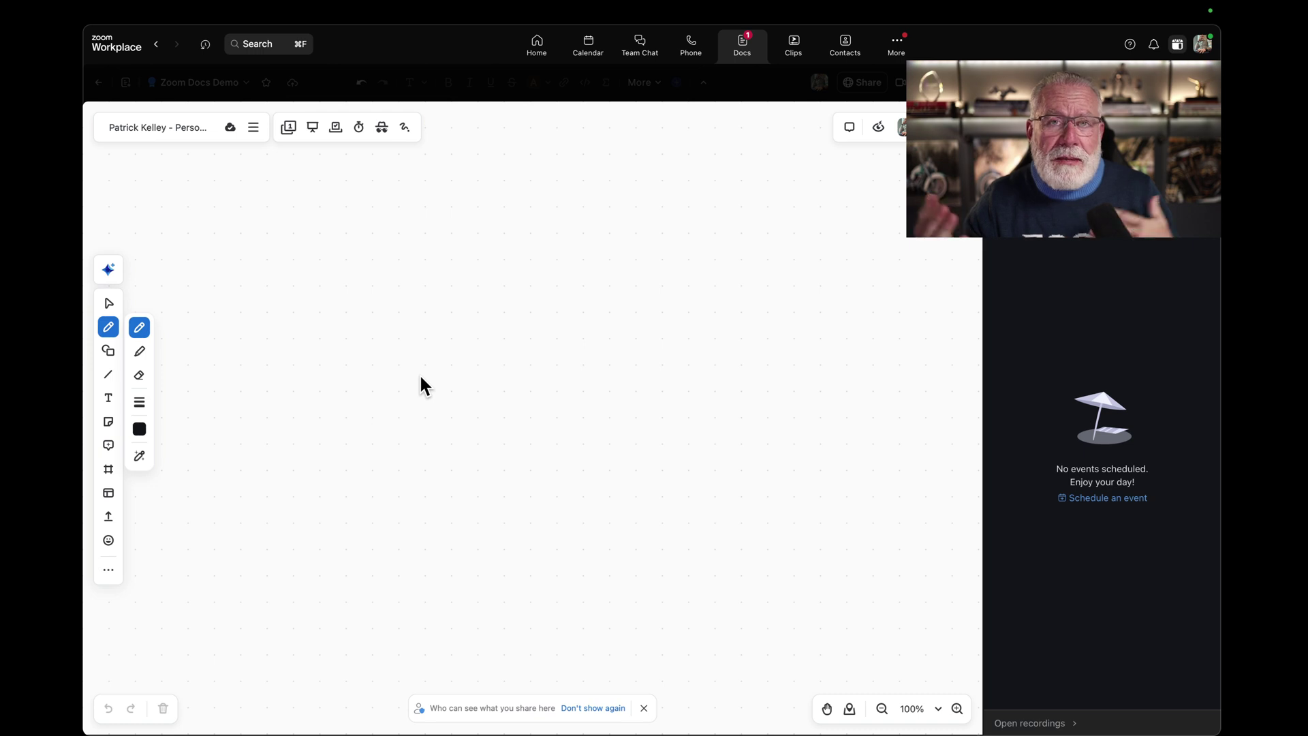
Generate whiteboard stickies with AI Companion from the prompt "Create 10 cool things about elephants" and return to the document.
click(108, 270)
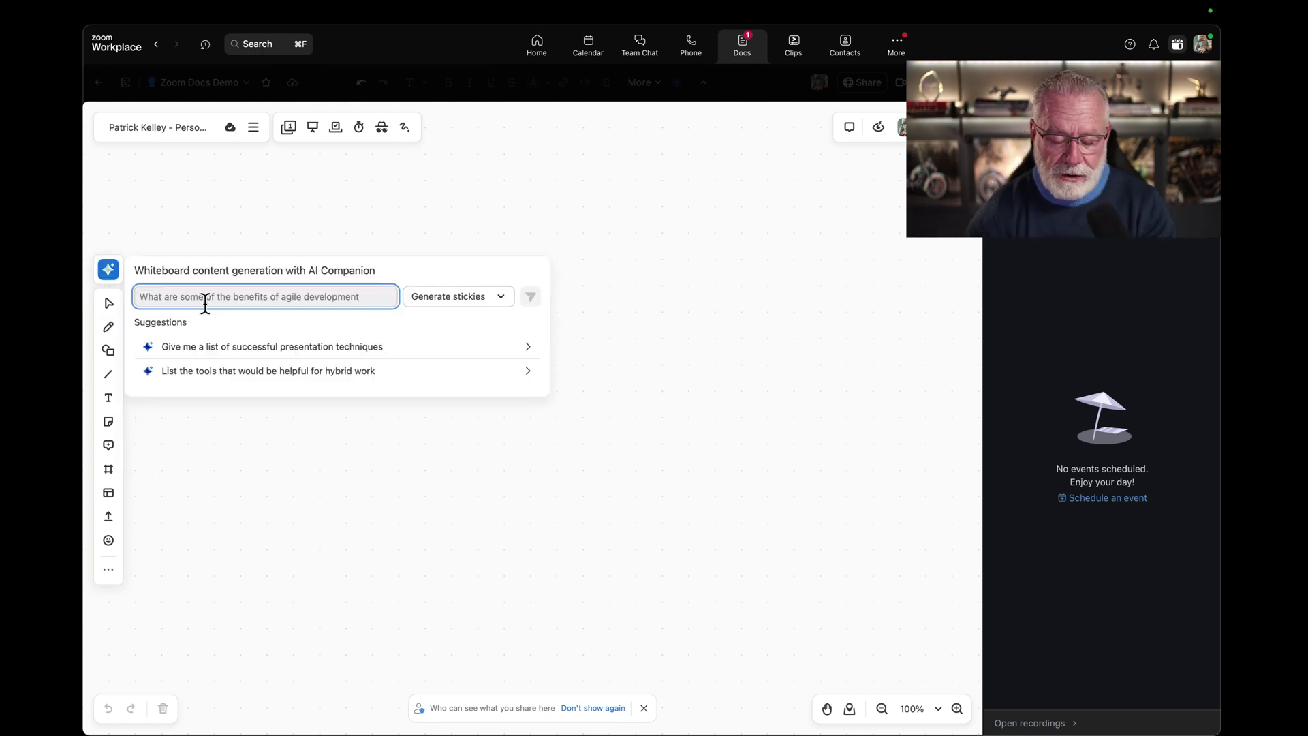
text(Creat)
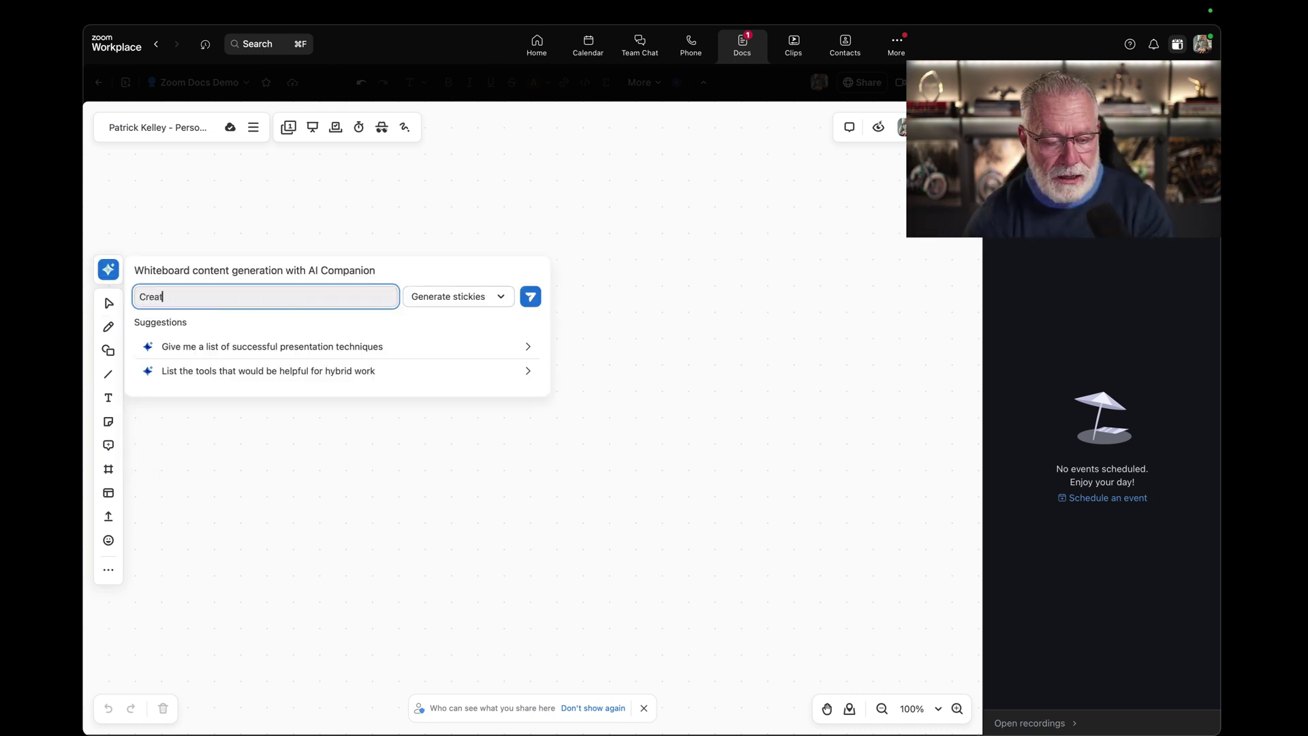
text(e 10 cool th)
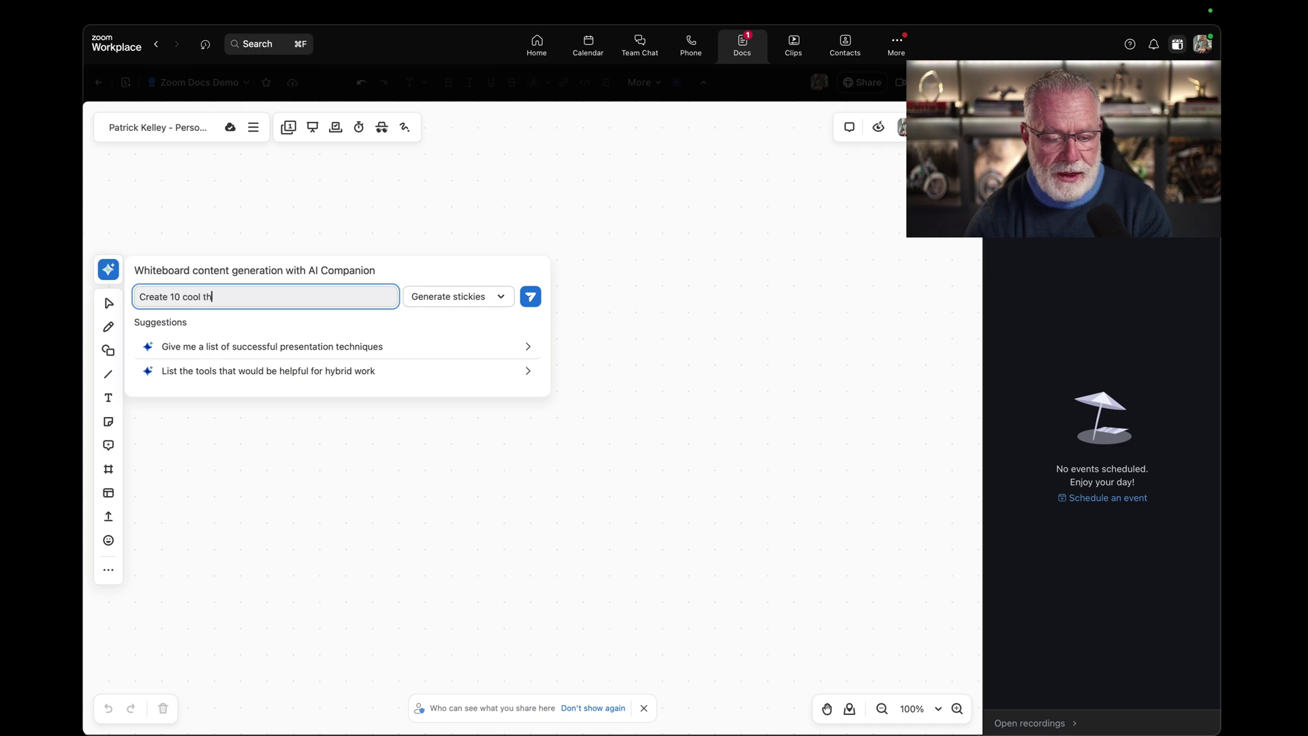
text(ings about elephants)
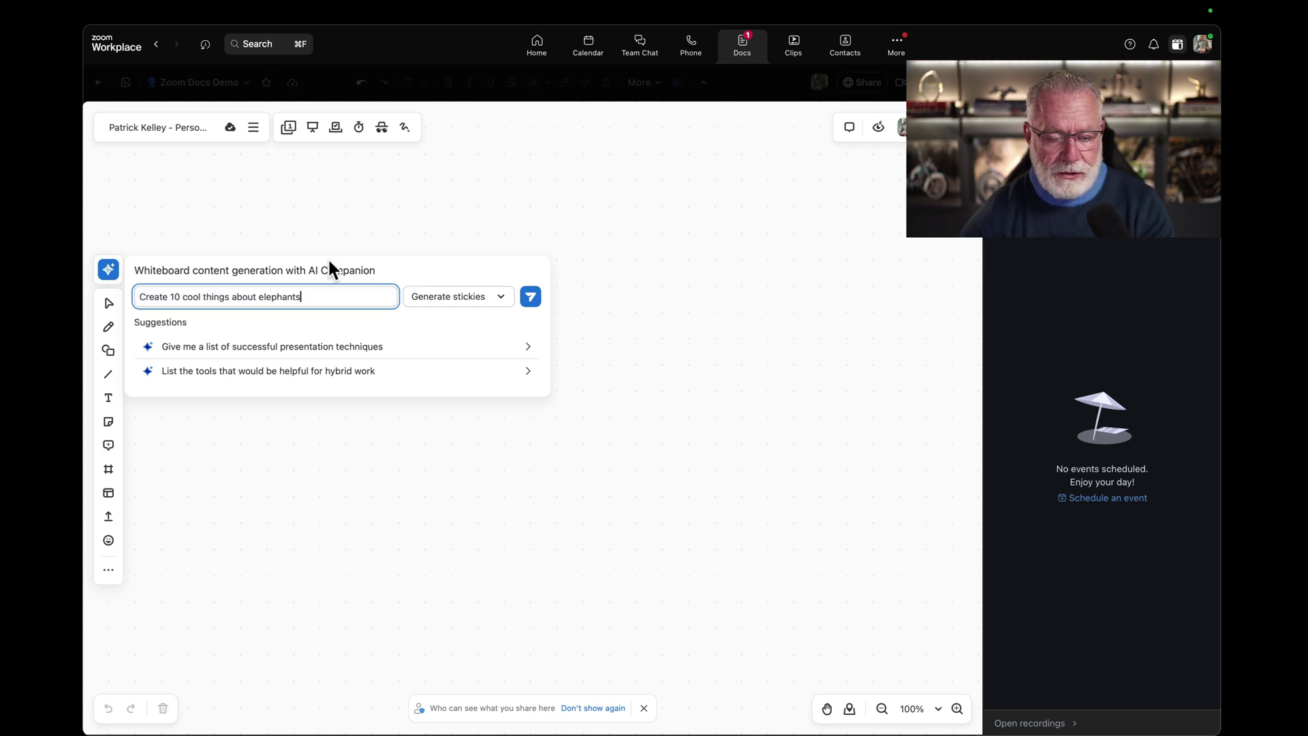
click(532, 297)
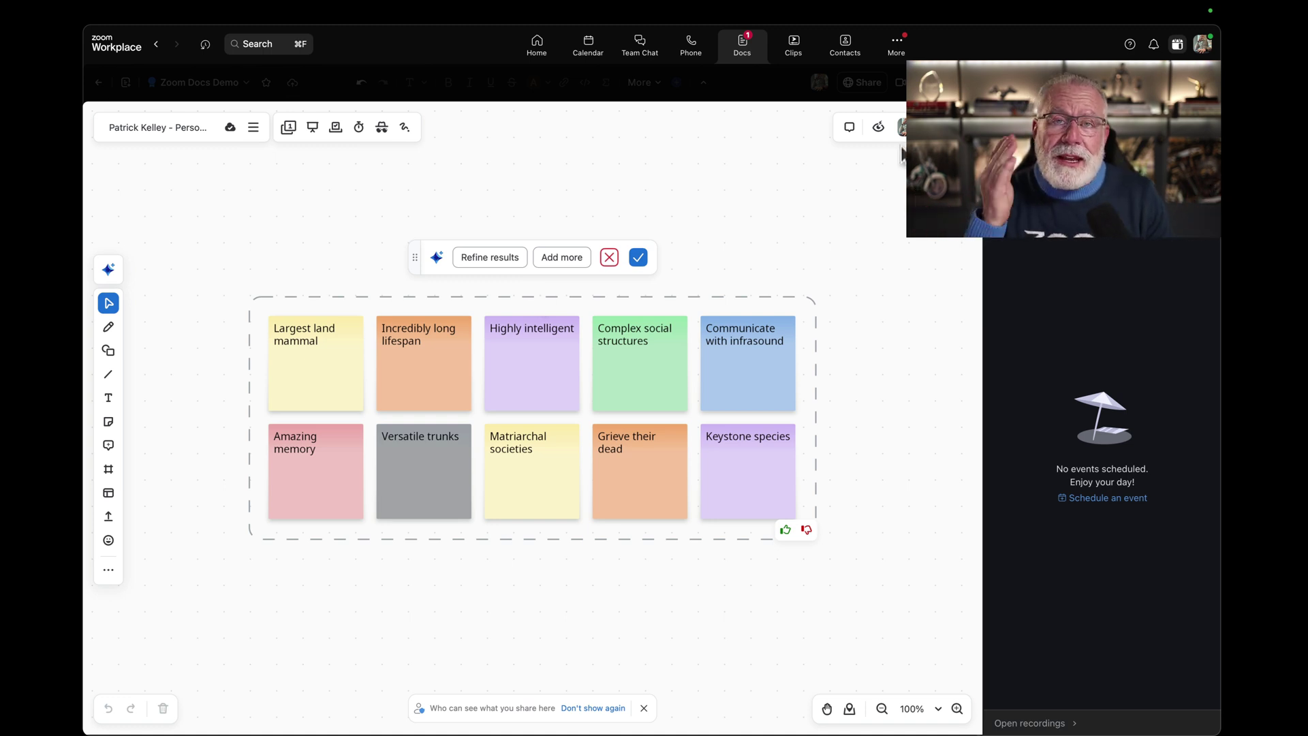
click(903, 153)
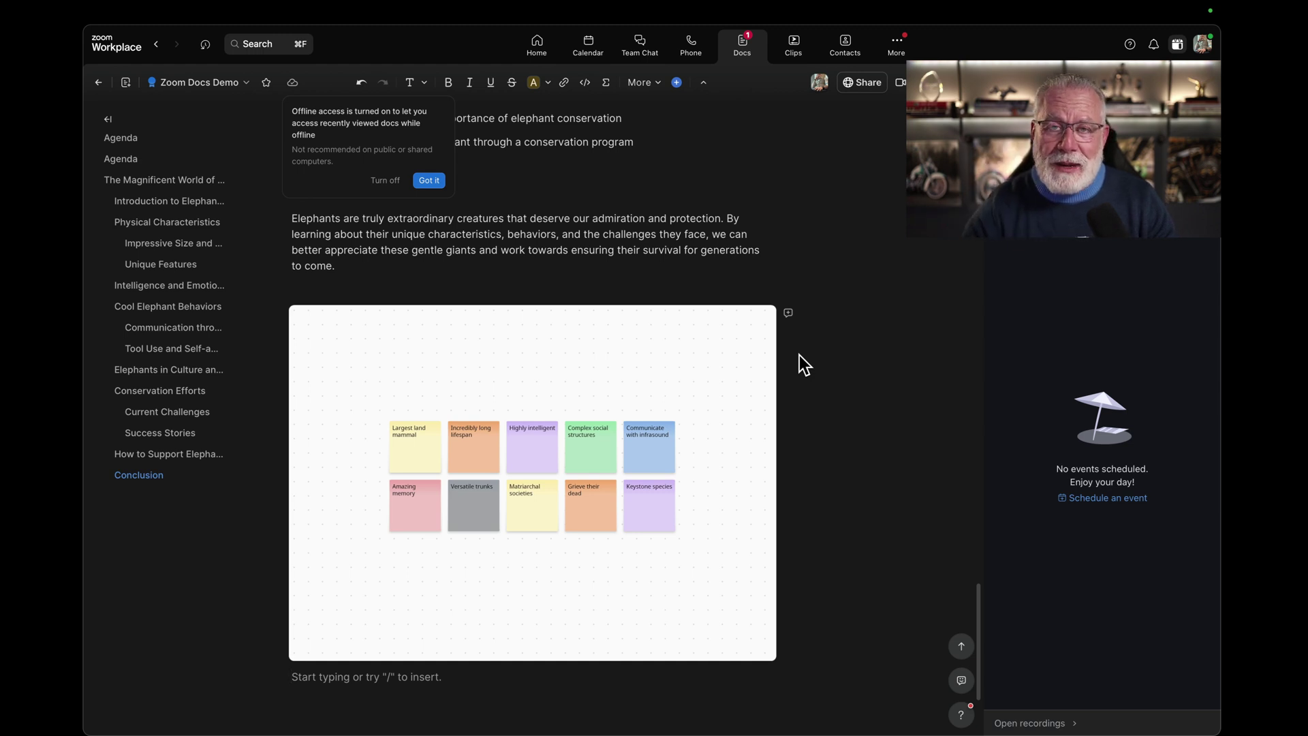
Spread out the "Communicate with infrasound", "Complex social structures", "Grieve their dead" and "Keystone species" stickies on the embedded whiteboard.
click(670, 443)
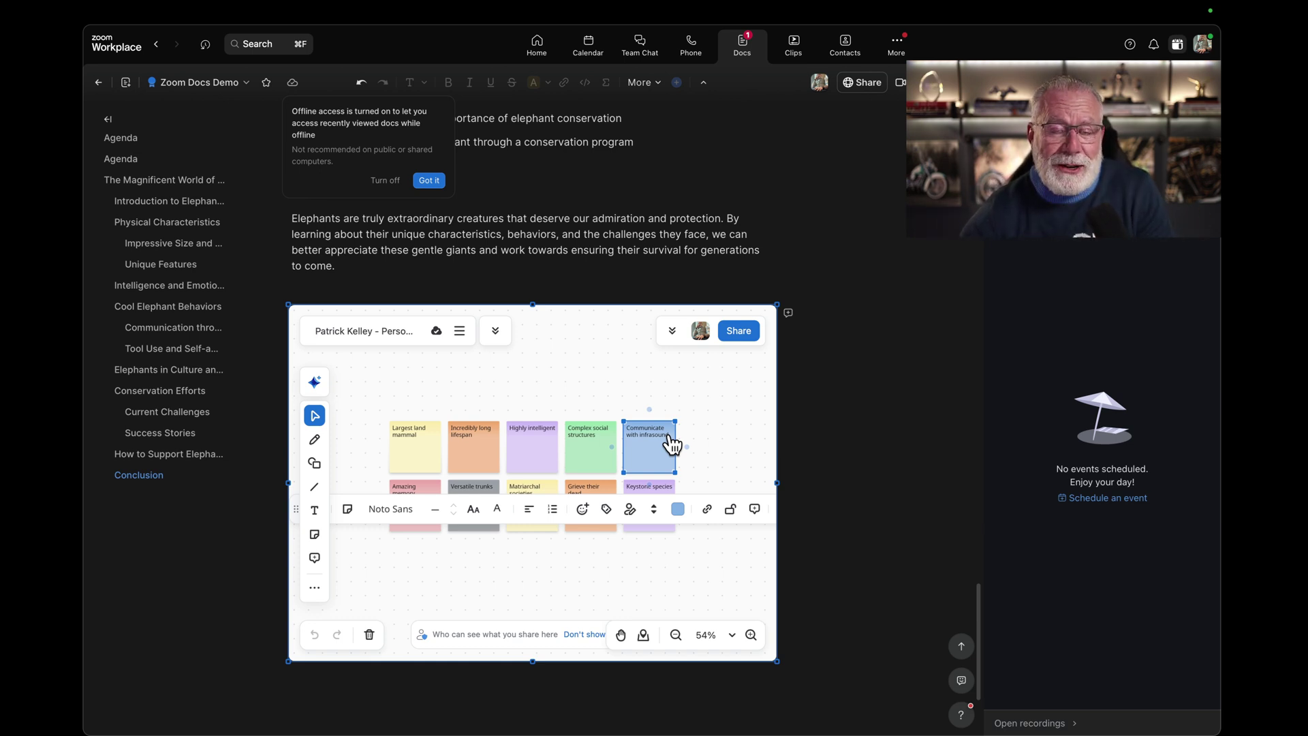
drag(670, 443, 696, 404)
drag(594, 444, 591, 385)
drag(615, 508, 656, 552)
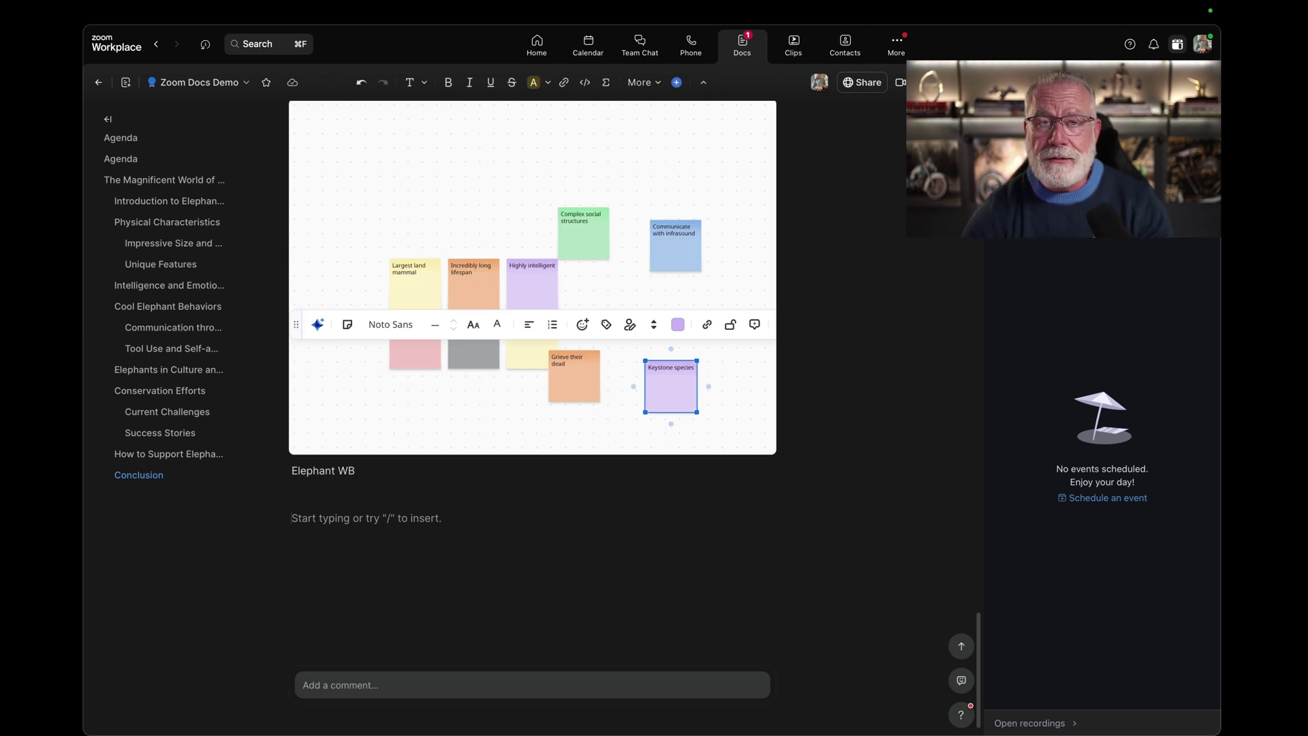
Insert the image download.jpeg from the Desktop below the Elephant WB line and enlarge it to nearly the text width.
text(/im)
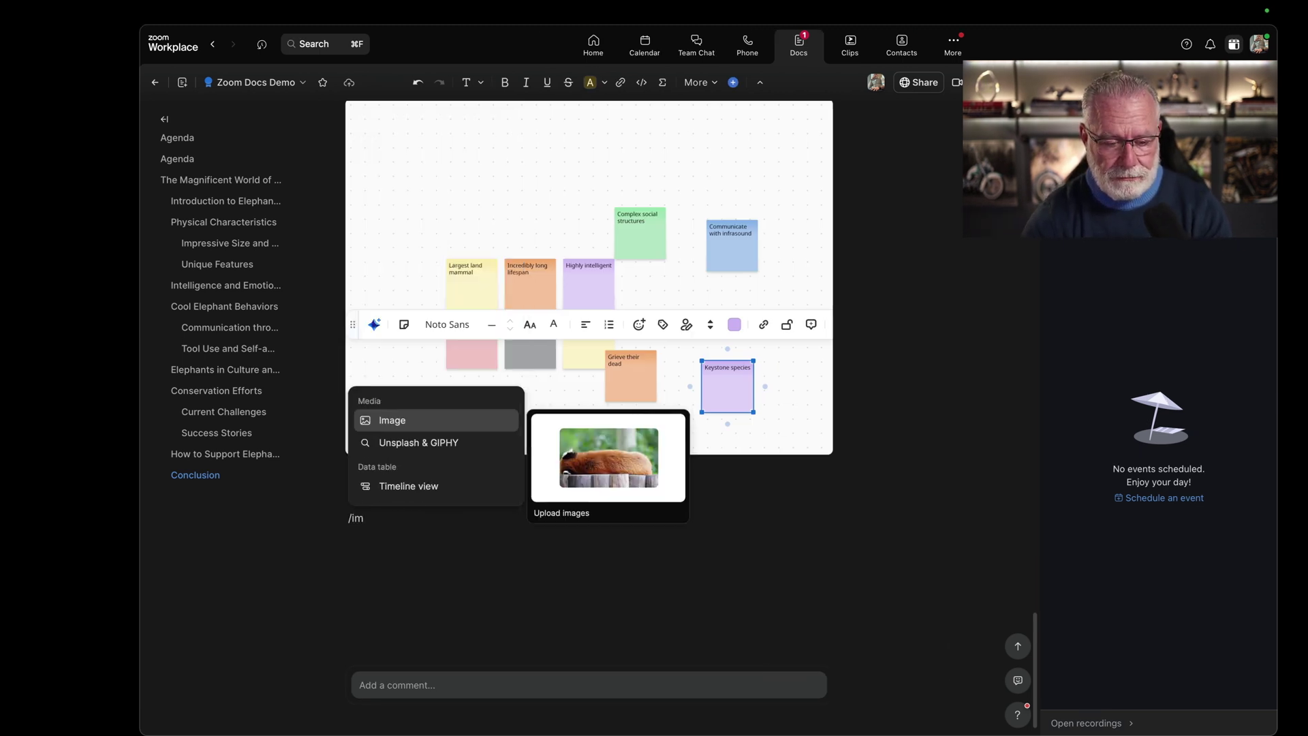
key(Return)
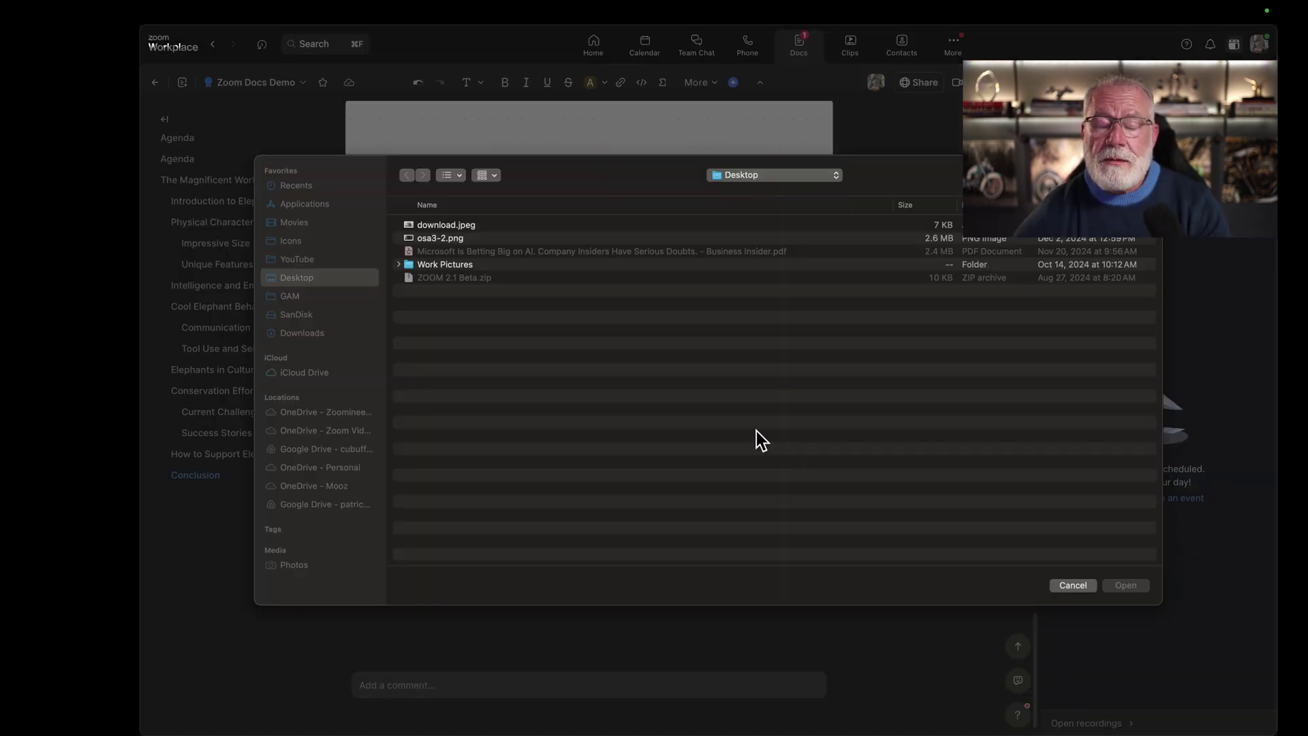
click(440, 225)
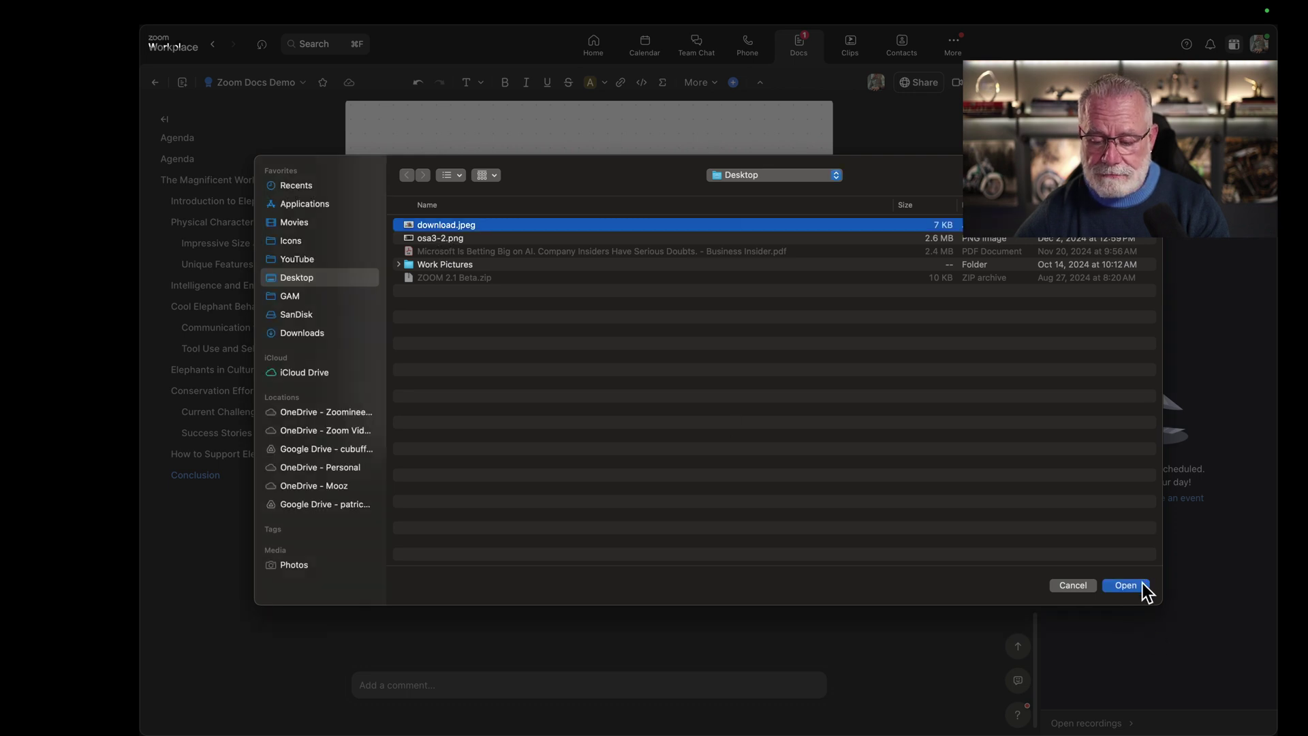
click(1143, 584)
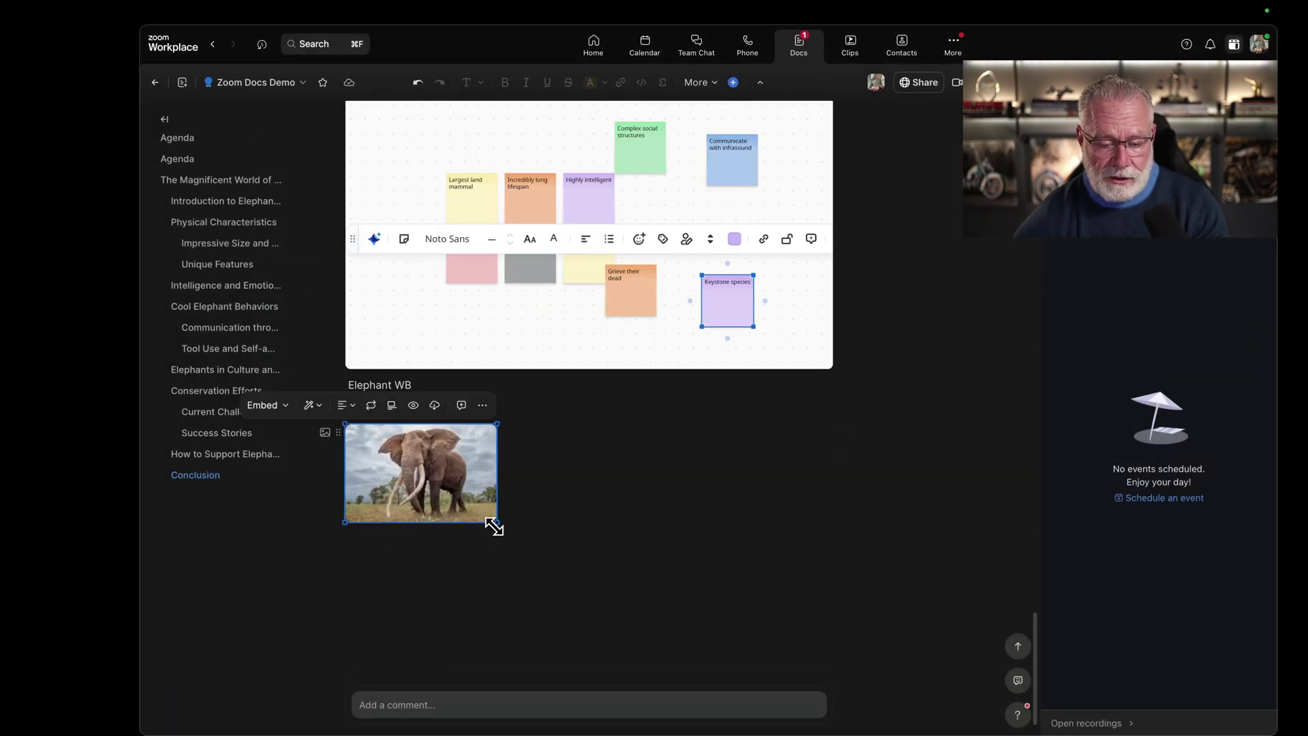
drag(490, 525, 785, 698)
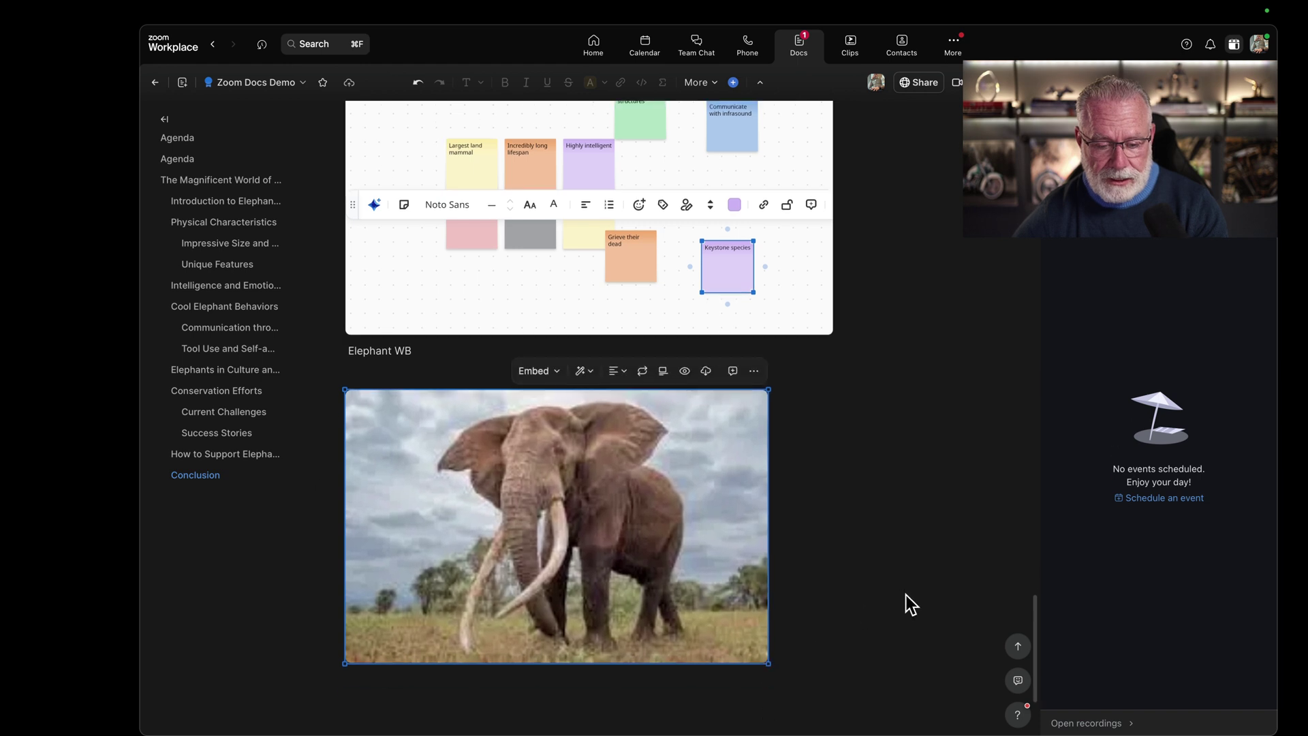
Insert the Indian Elephant 1 audio file on an empty line below the elephant image and play it.
scroll(906, 589, down, 3)
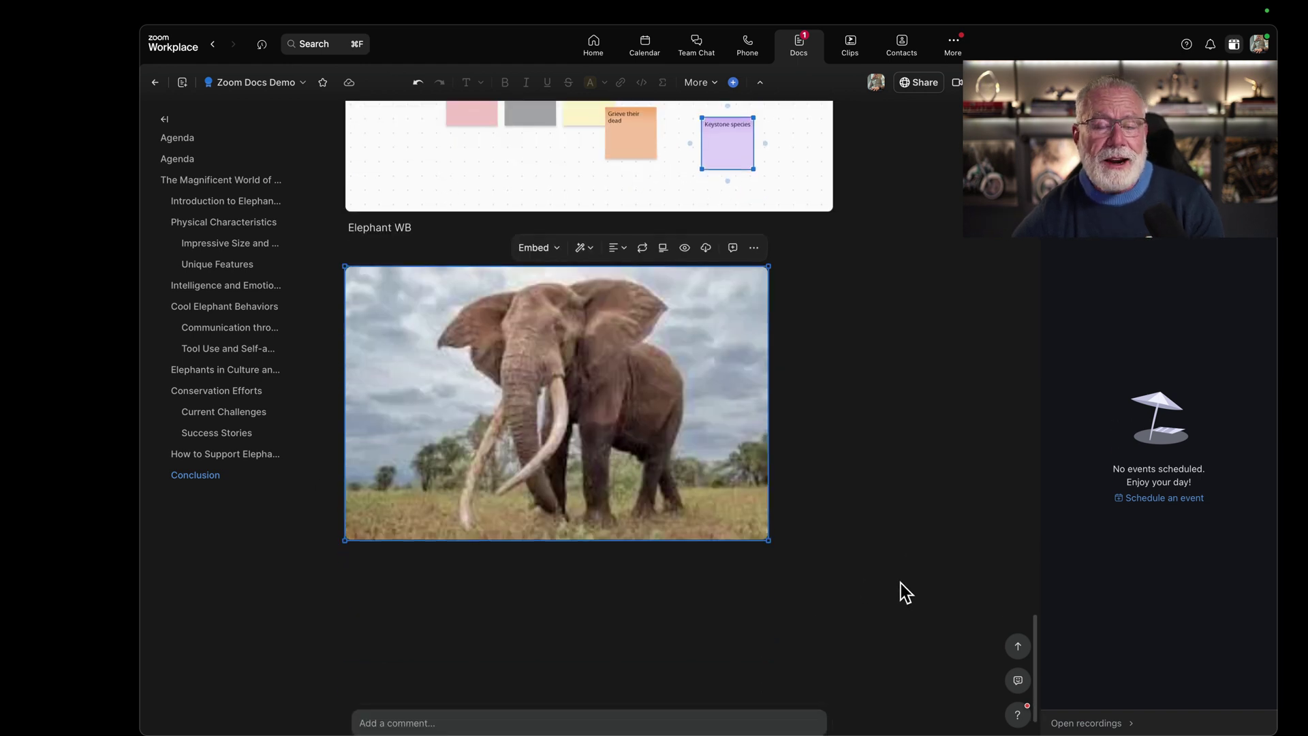
click(569, 566)
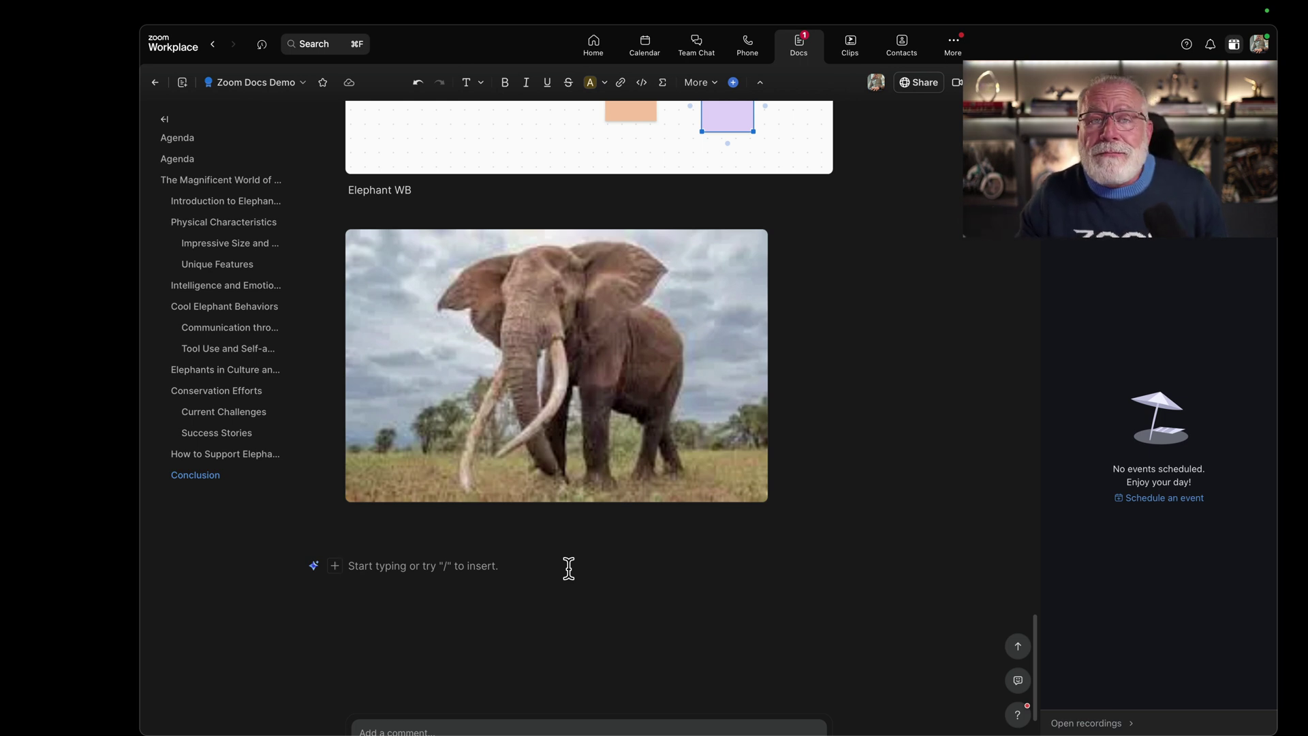
text(/au)
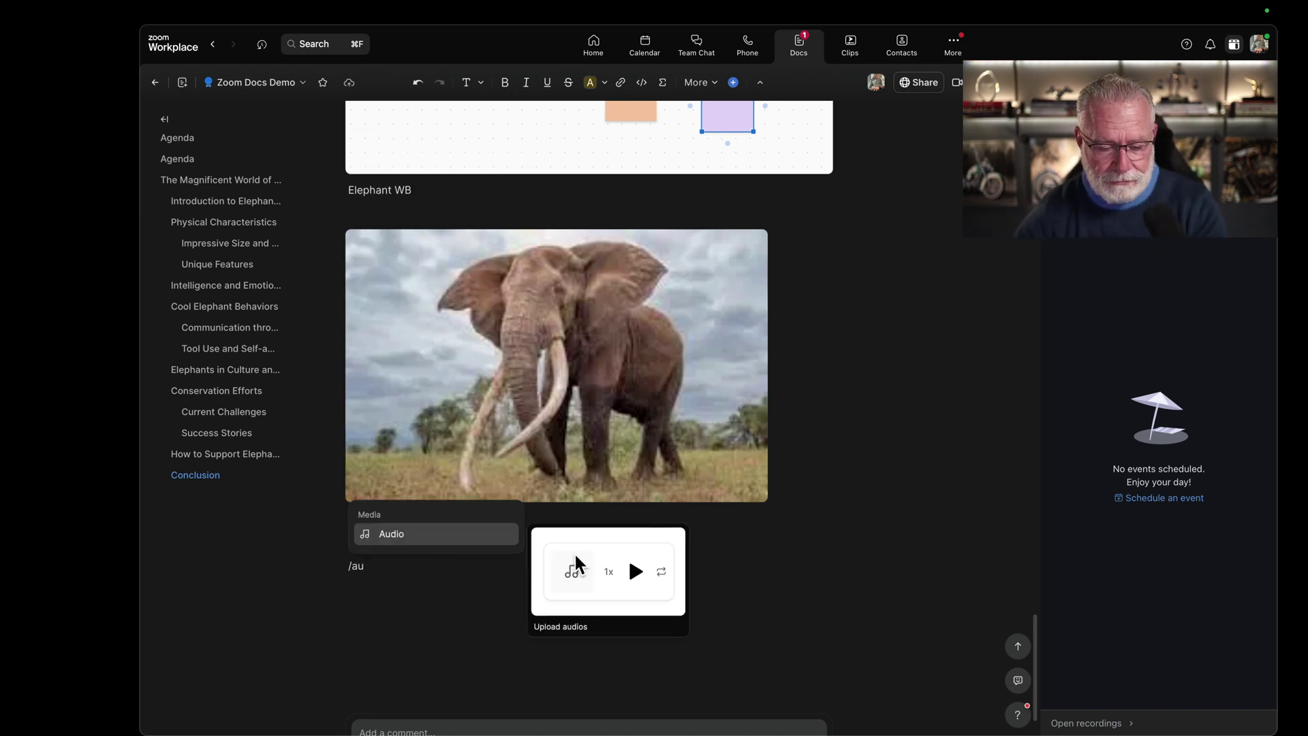
key(Return)
double_click(476, 225)
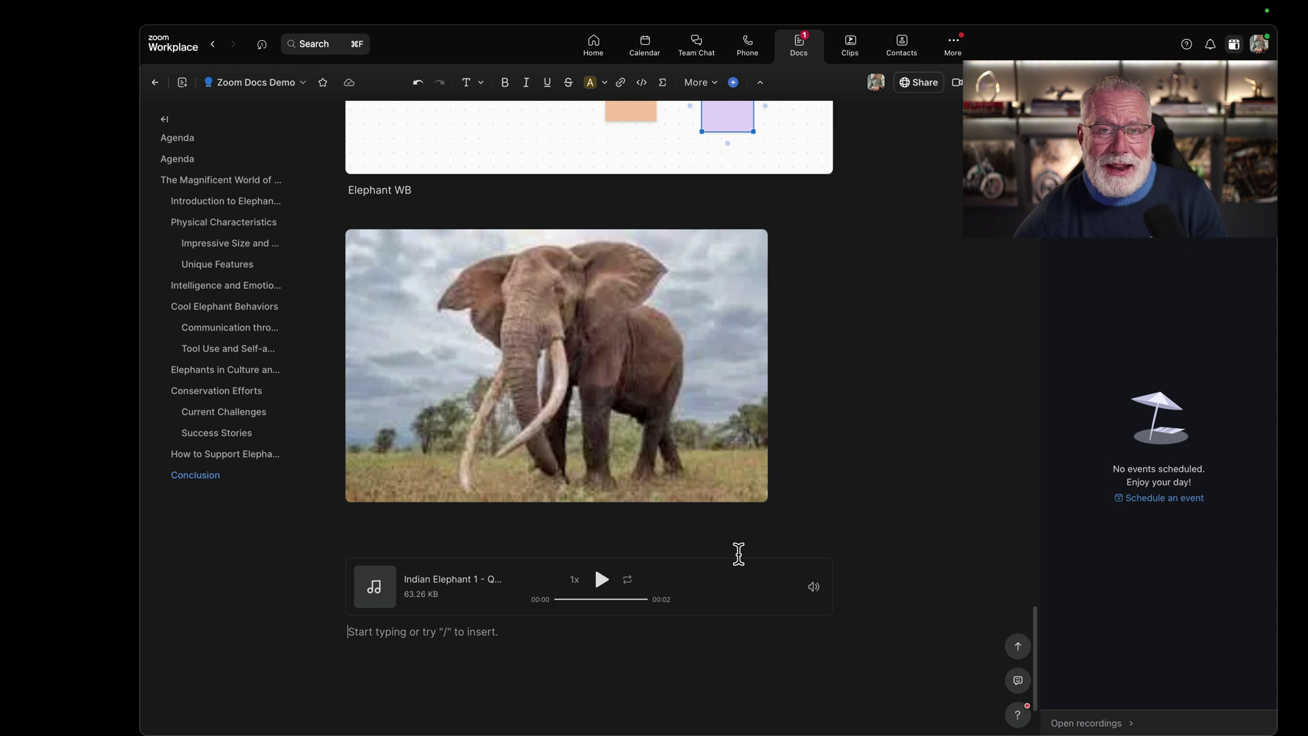
click(601, 581)
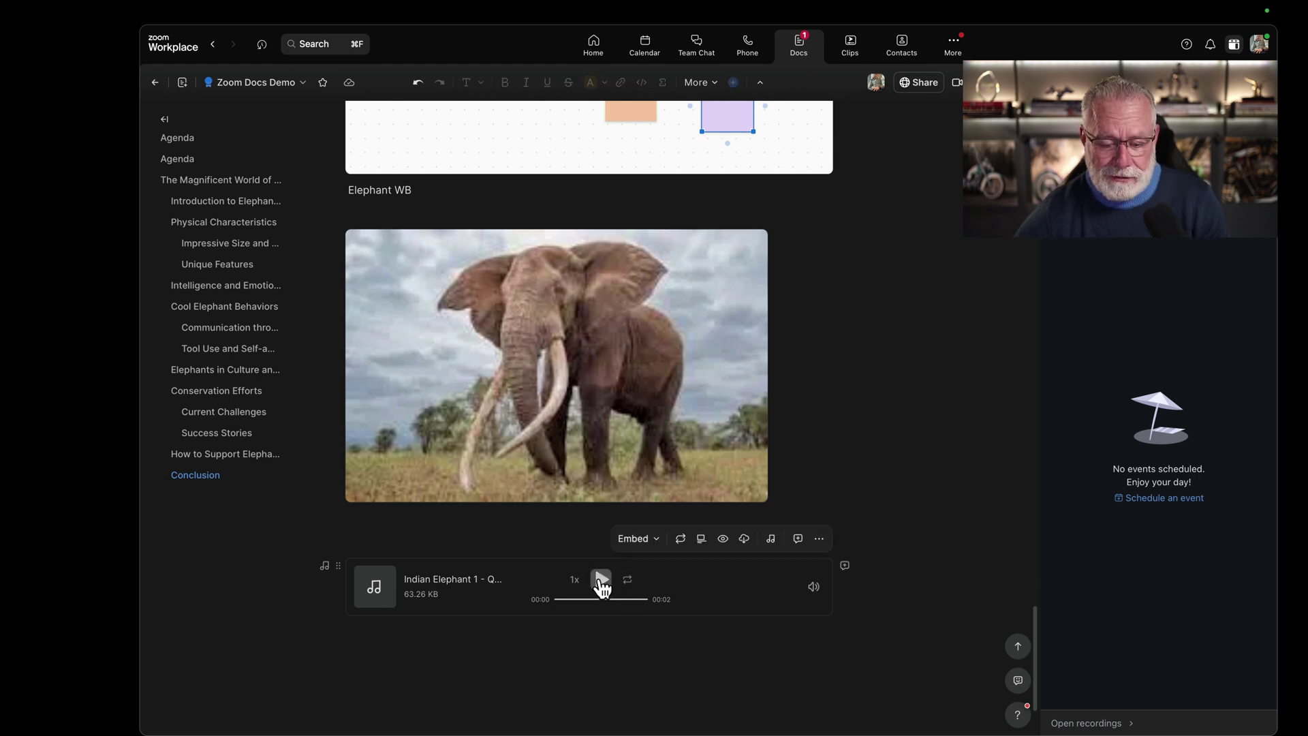
click(602, 581)
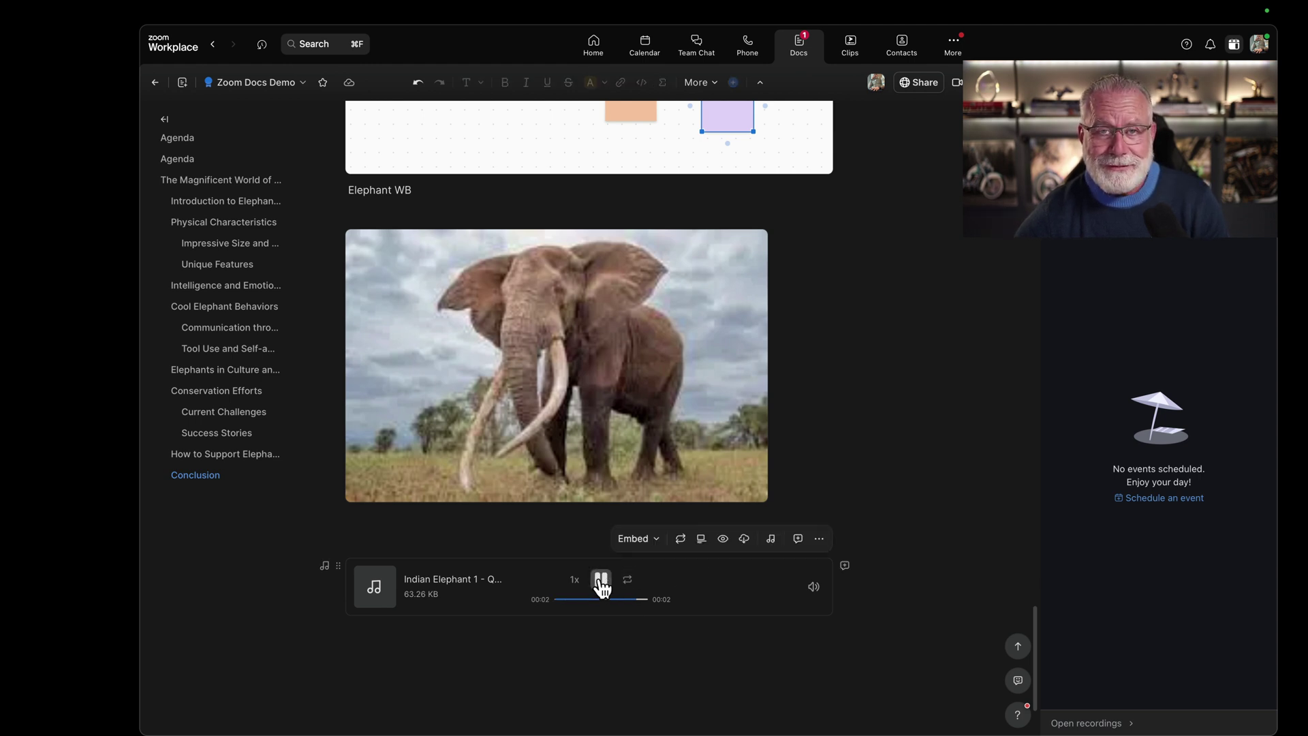
Insert a simple layout table with four columns and four rows on the empty line below the audio player.
scroll(543, 625, down, 3)
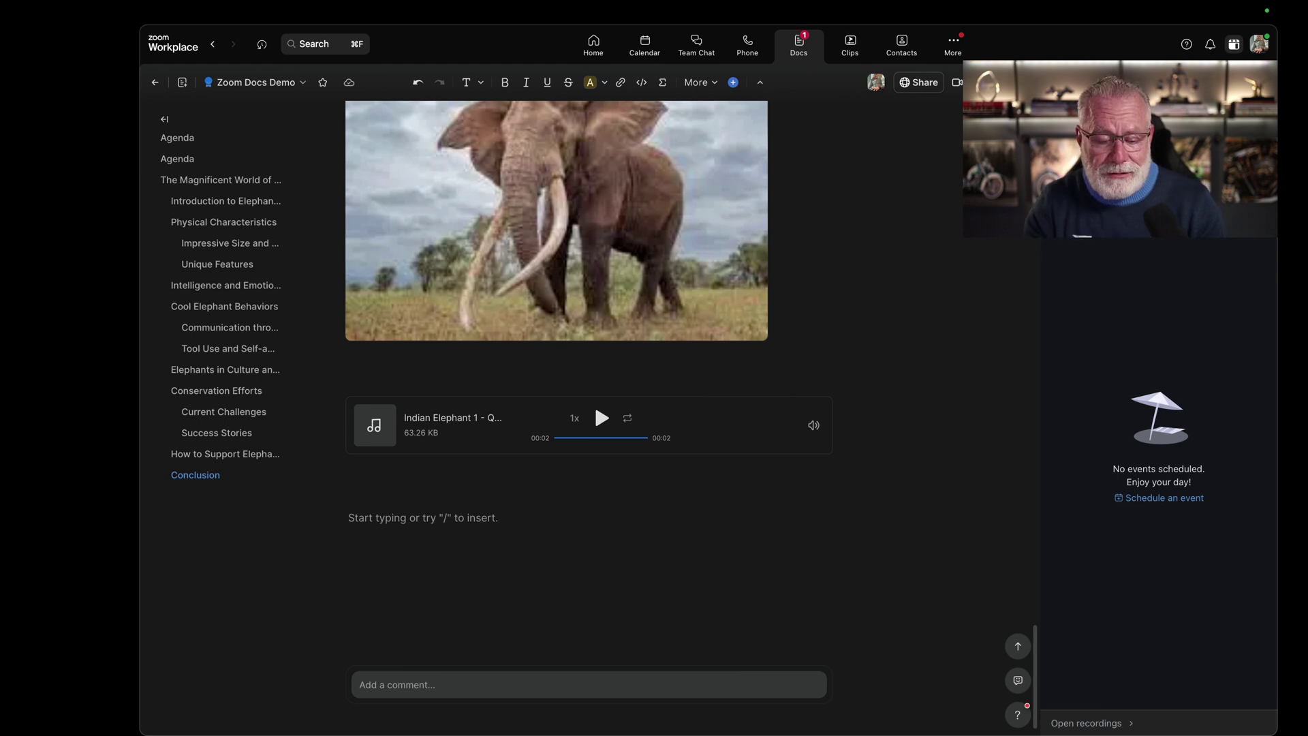
text(/ta)
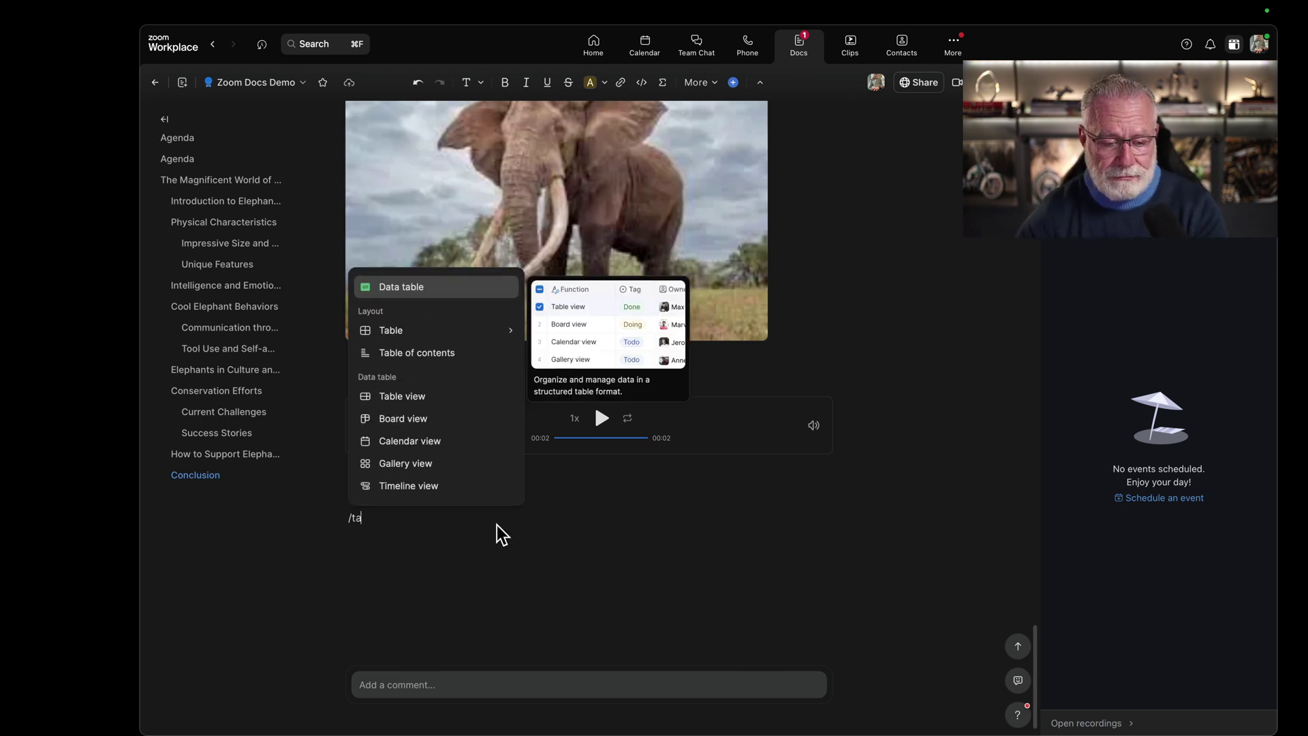
mouse_move(443, 332)
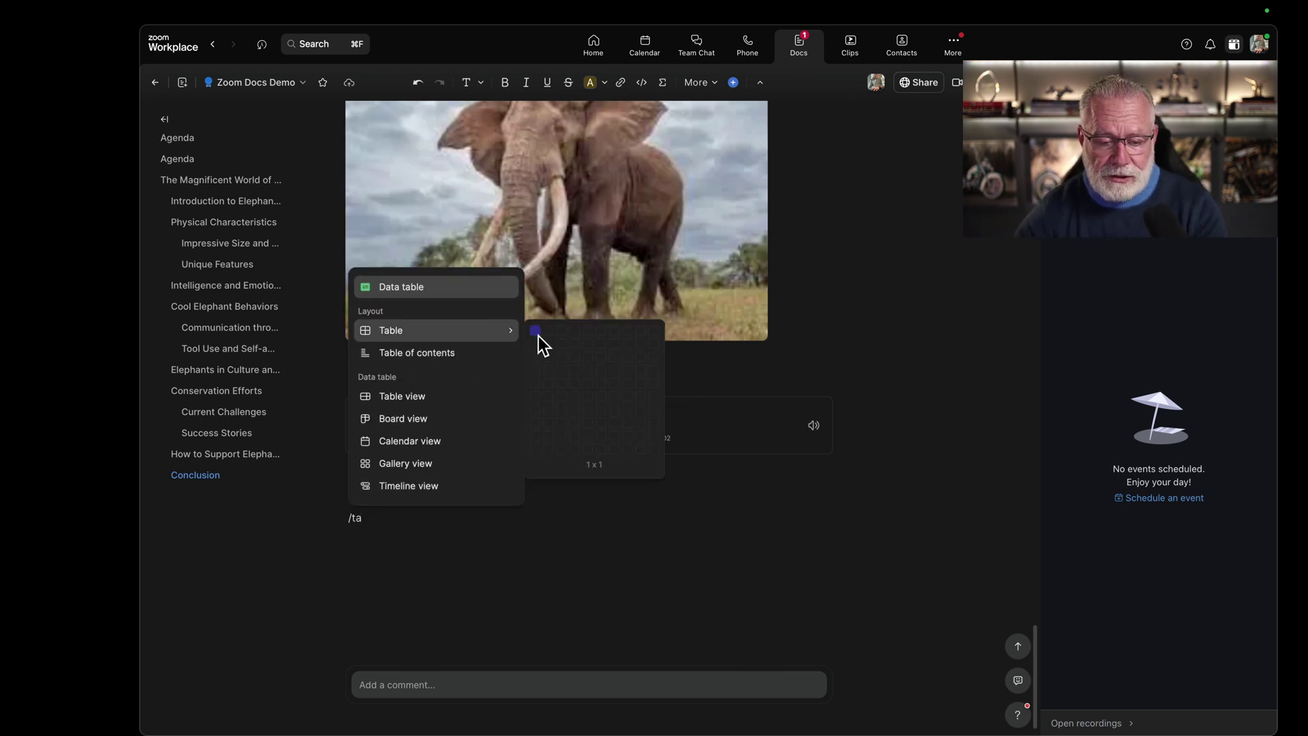
click(581, 373)
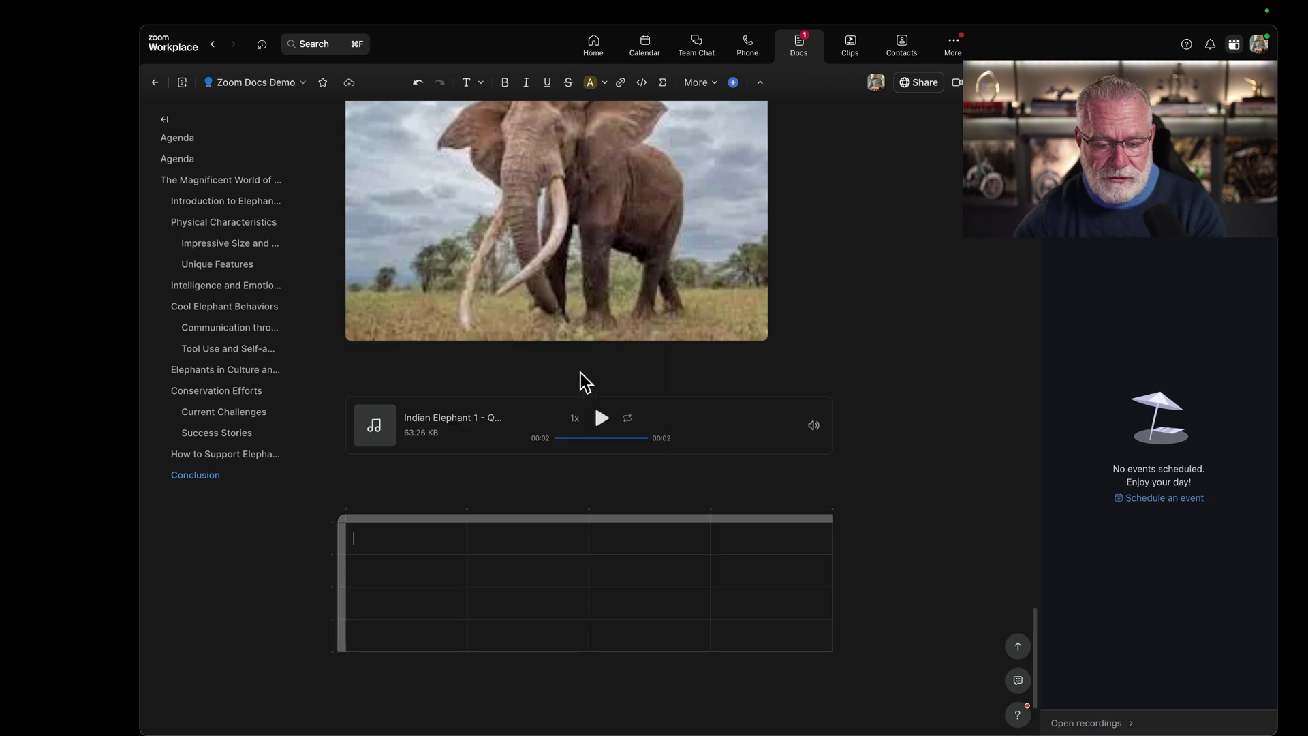
Have AI Companion generate content for the empty table from the prompt "Create a table of cool elephant stuff".
scroll(599, 409, down, 2)
scroll(602, 463, down, 1)
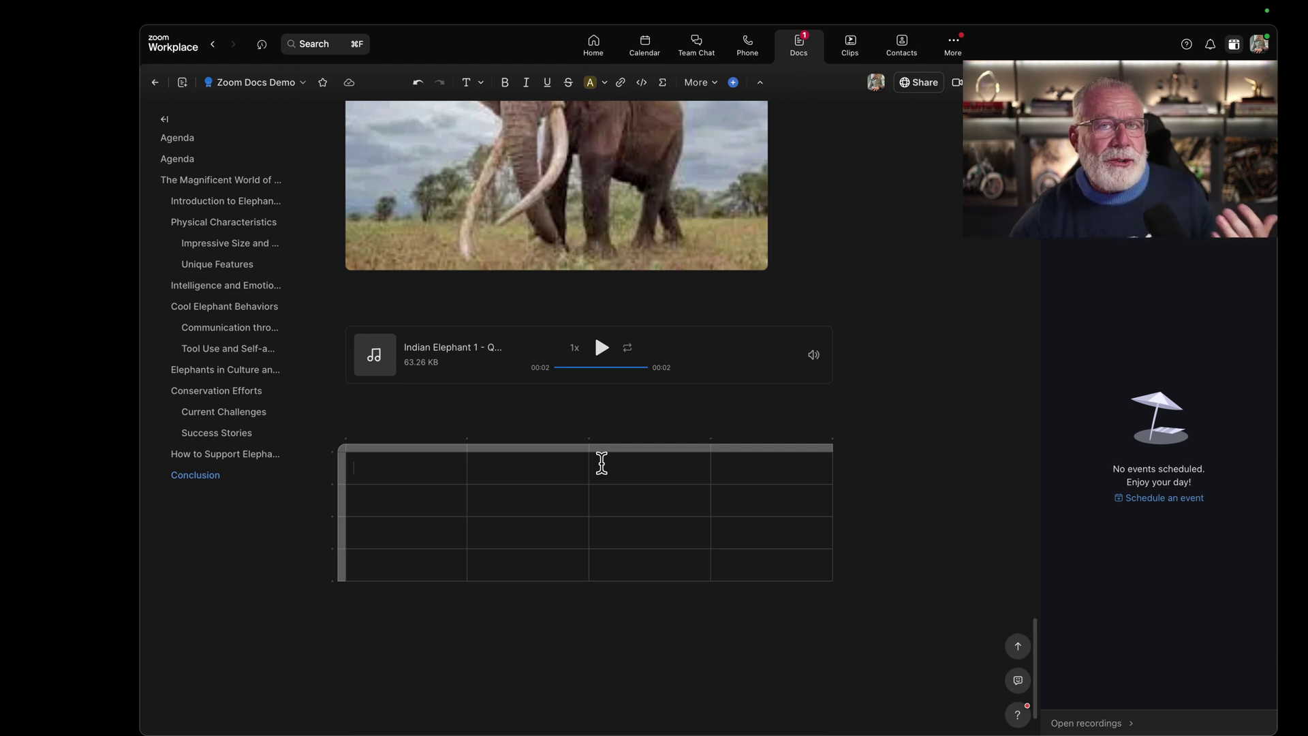
mouse_move(600, 471)
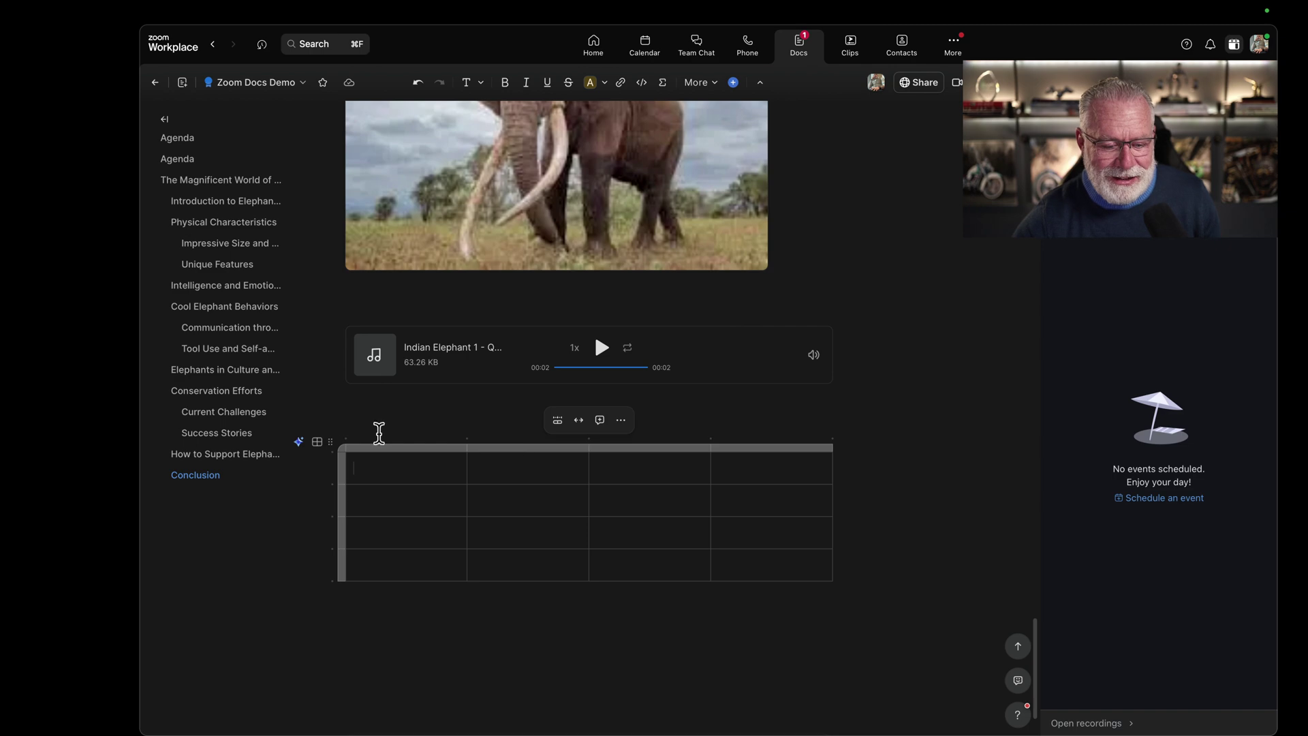
click(298, 442)
text(Create a table of cool elephant st)
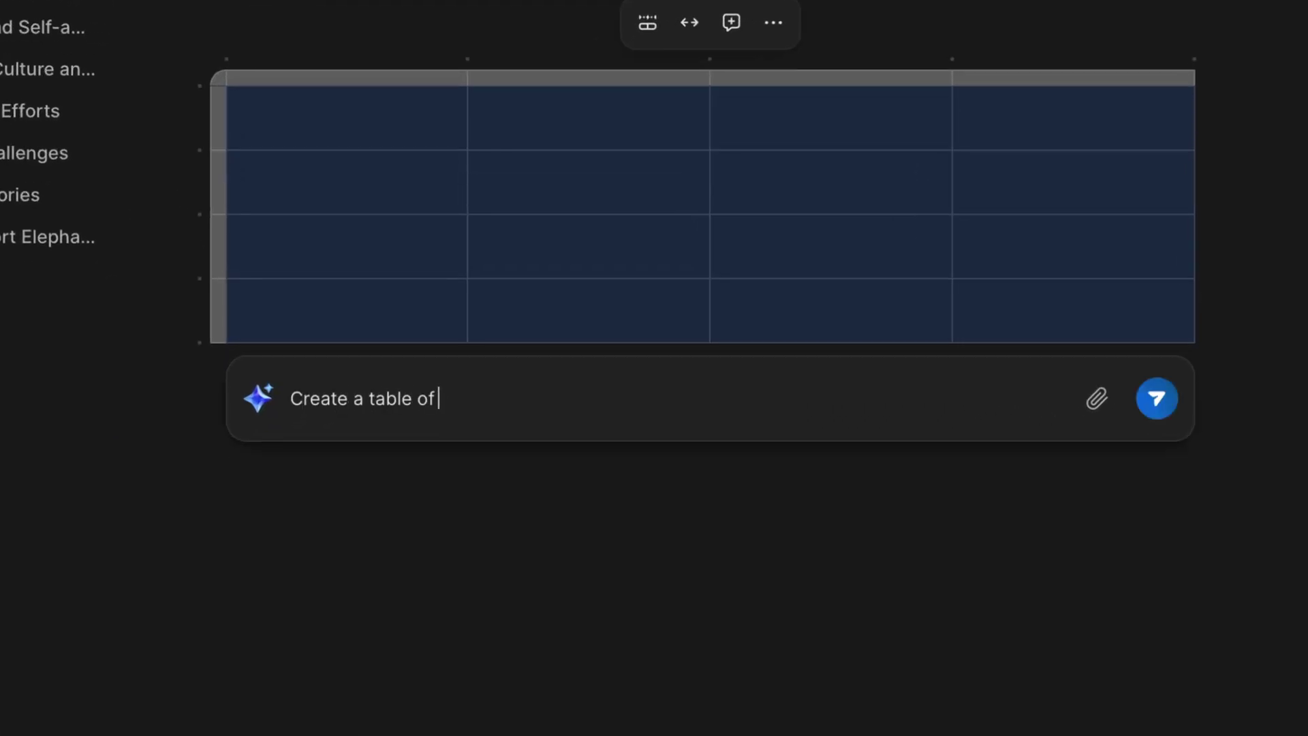
text(uff)
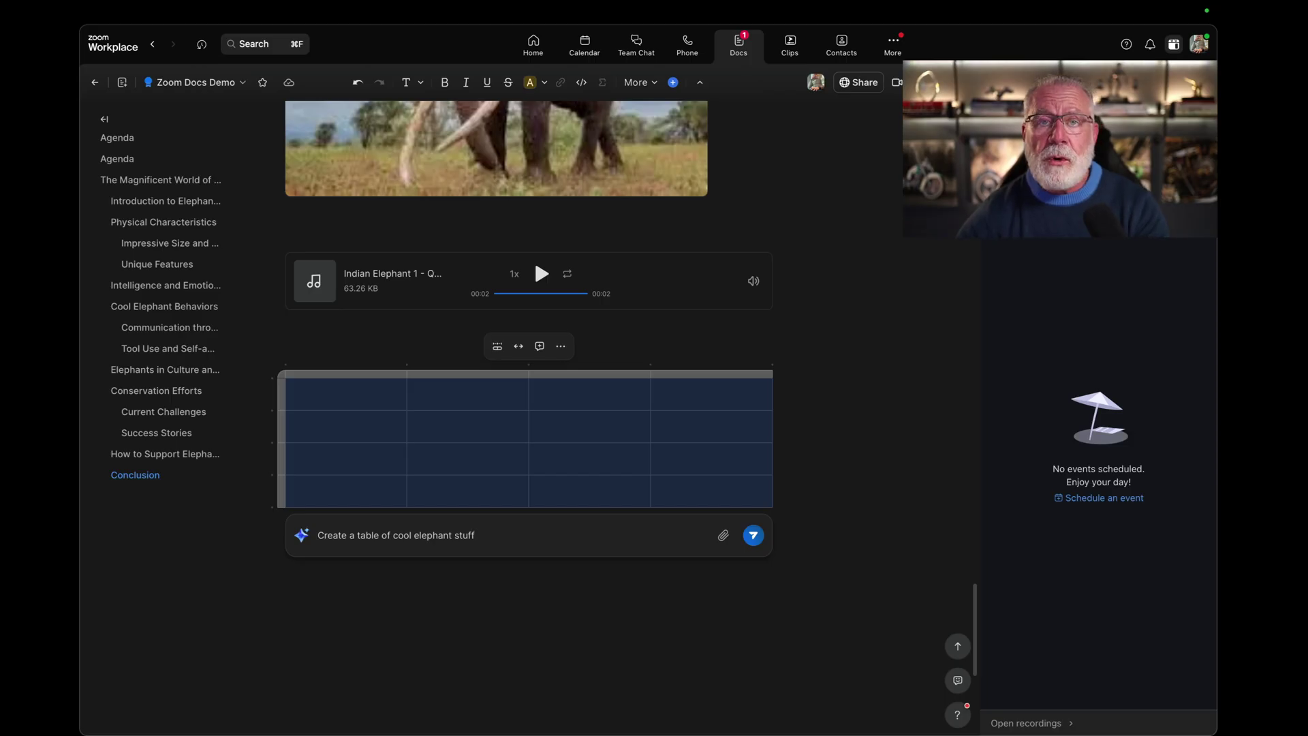
click(753, 536)
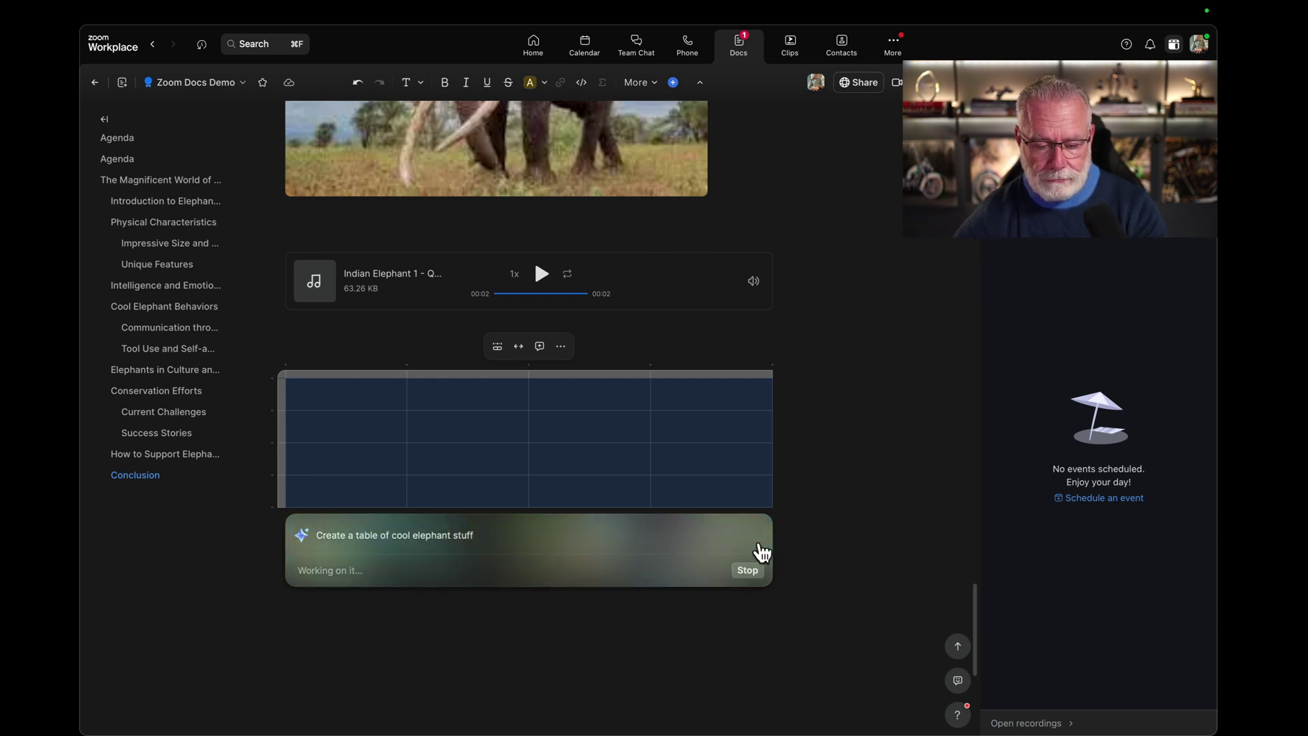
Review the generated elephant table and insert it below the empty table instead of replacing it.
scroll(681, 569, down, 1)
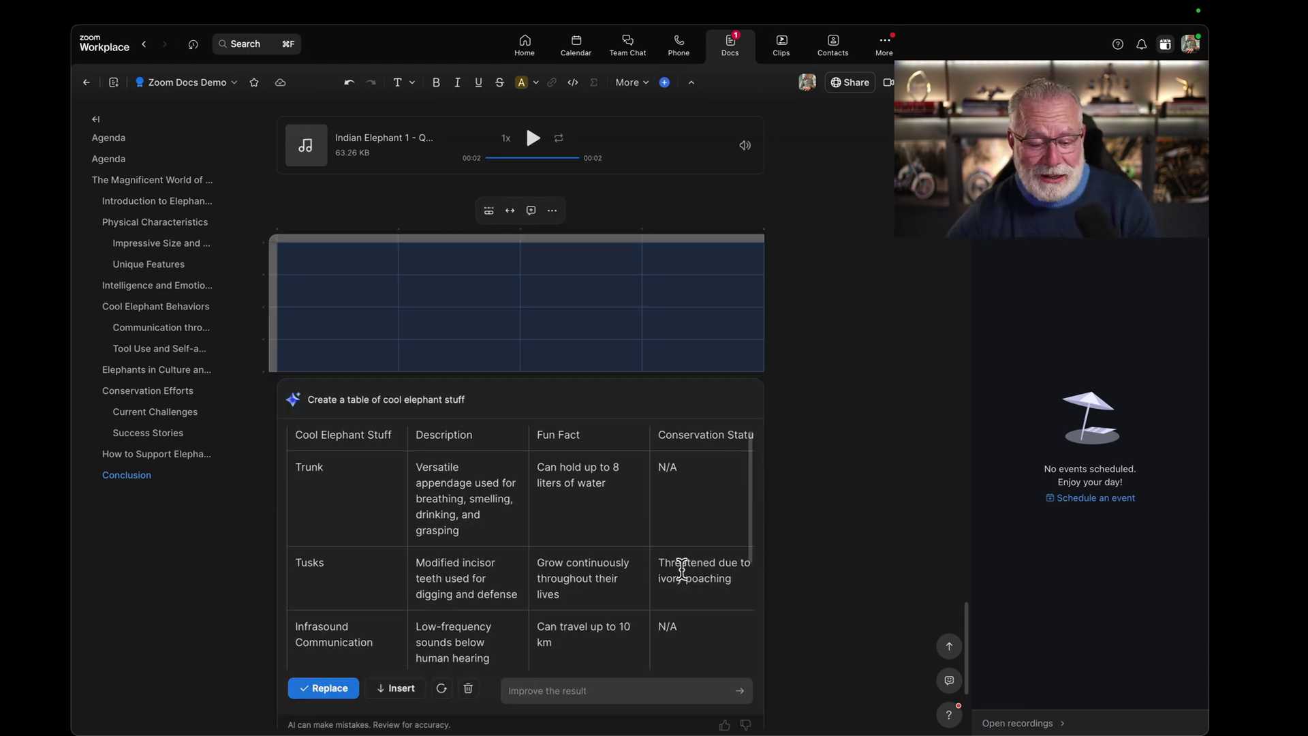
scroll(682, 569, up, 1)
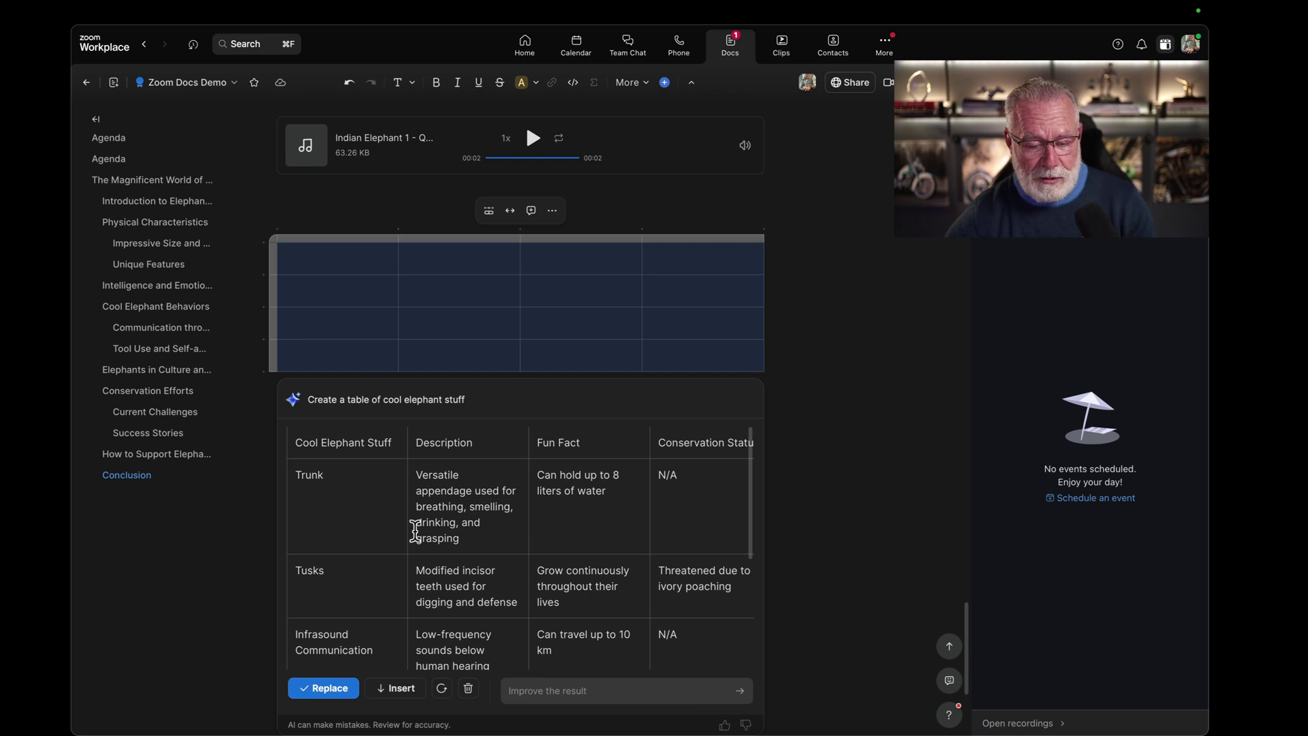
scroll(349, 515, down, 2)
scroll(349, 516, down, 5)
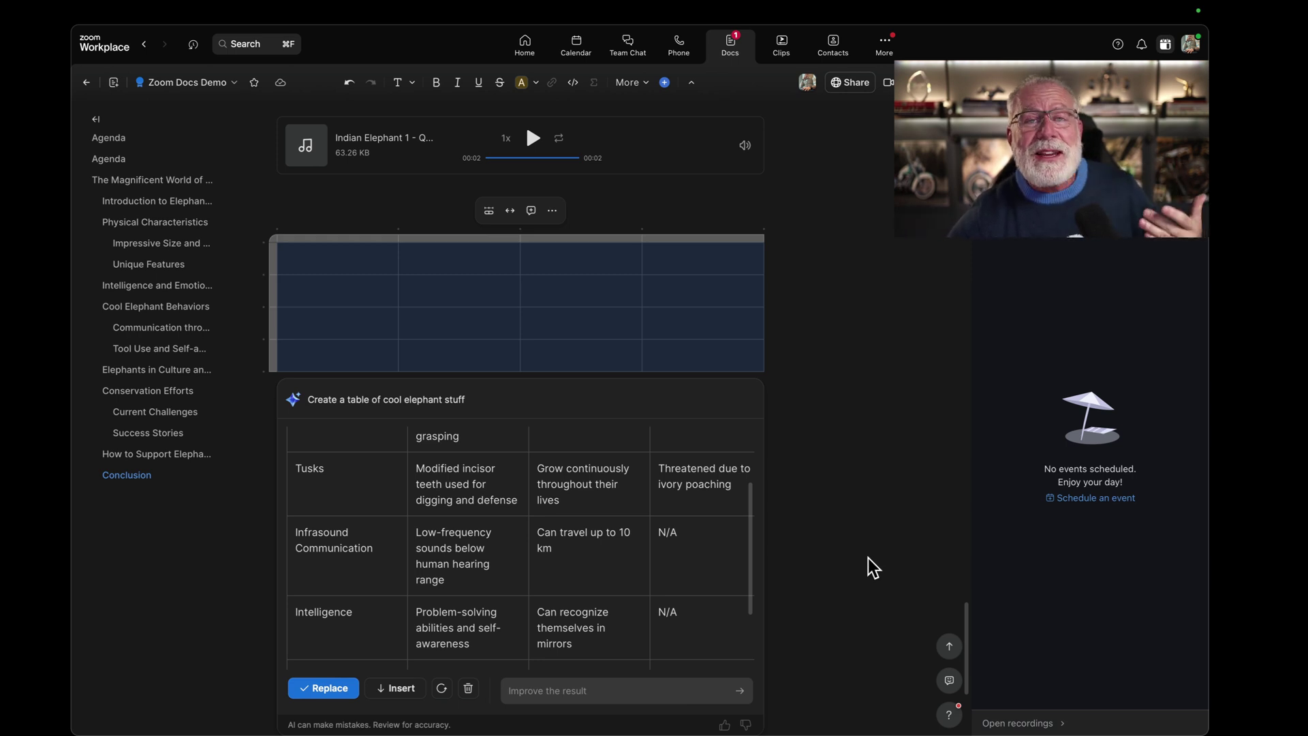
scroll(388, 620, down, 2)
click(393, 604)
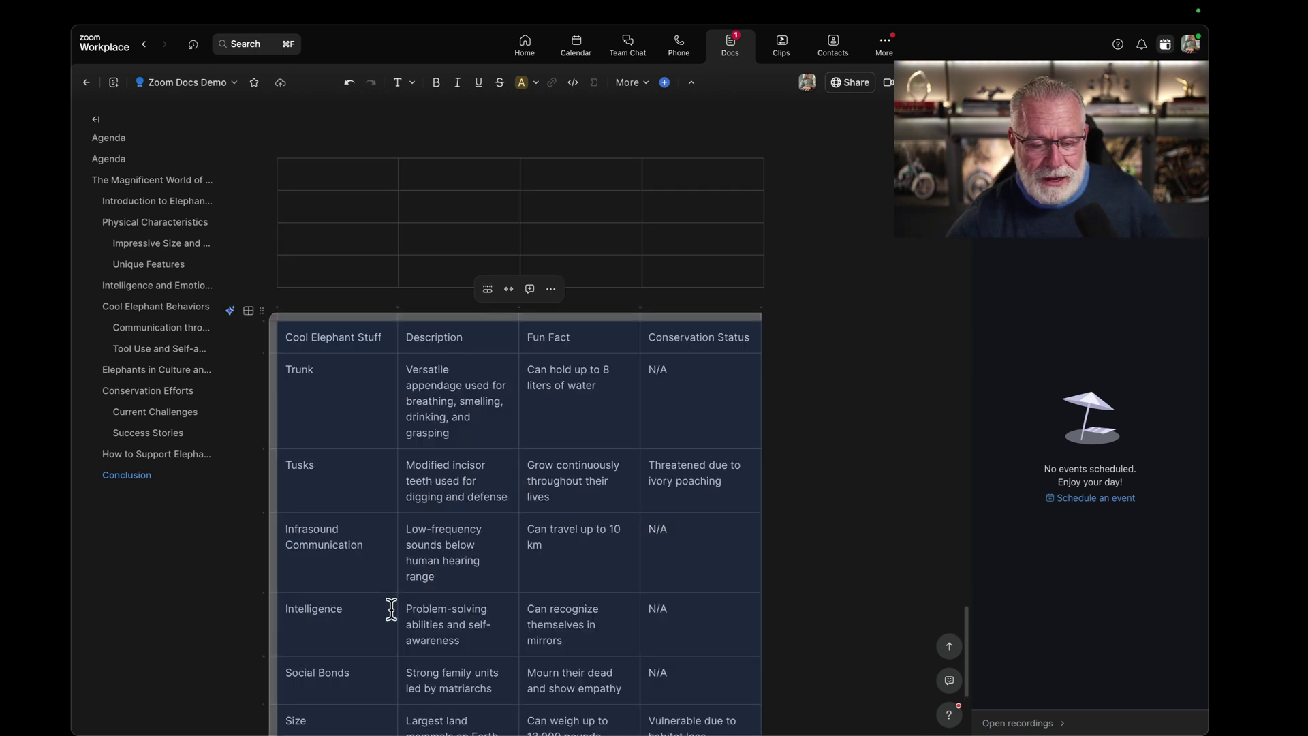
Insert the file CollabCon 2024 Orlando Speaker Slides.pptx from Downloads on the empty line below the elephant facts table.
scroll(868, 599, down, 3)
right_click(427, 550)
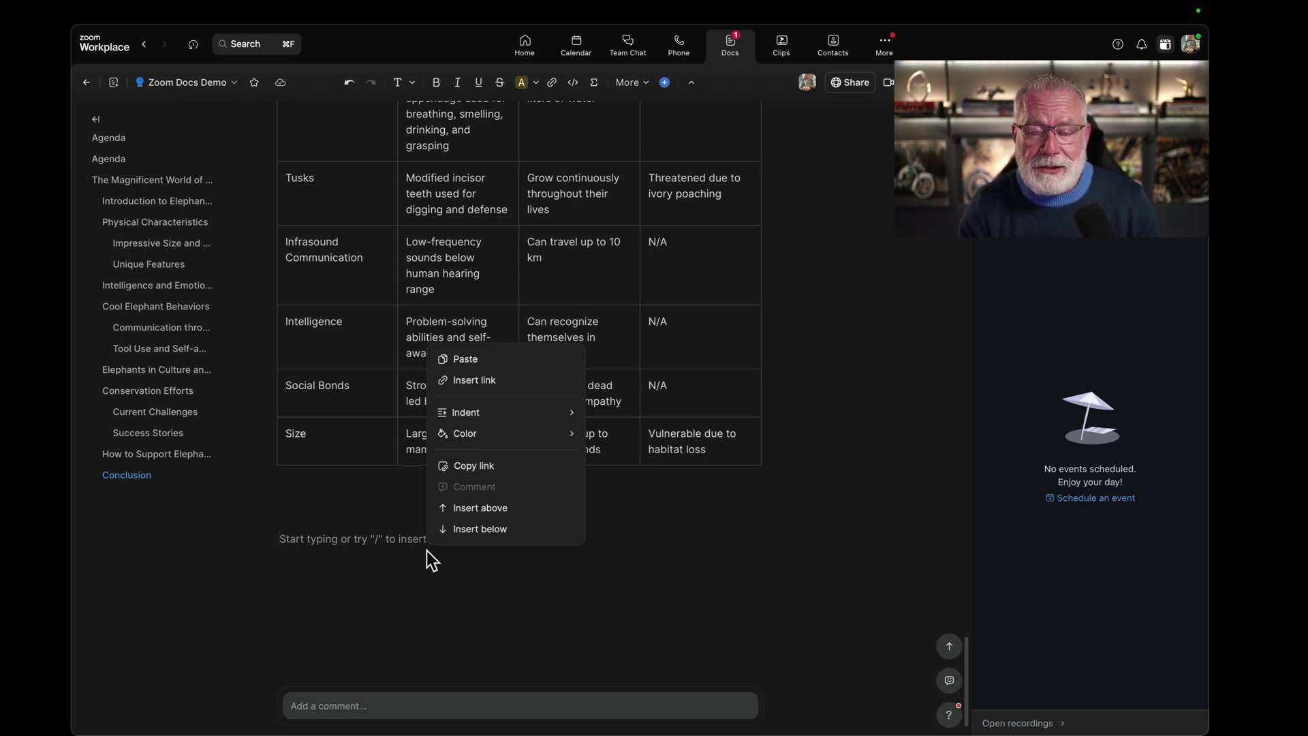
click(289, 538)
text(/fil)
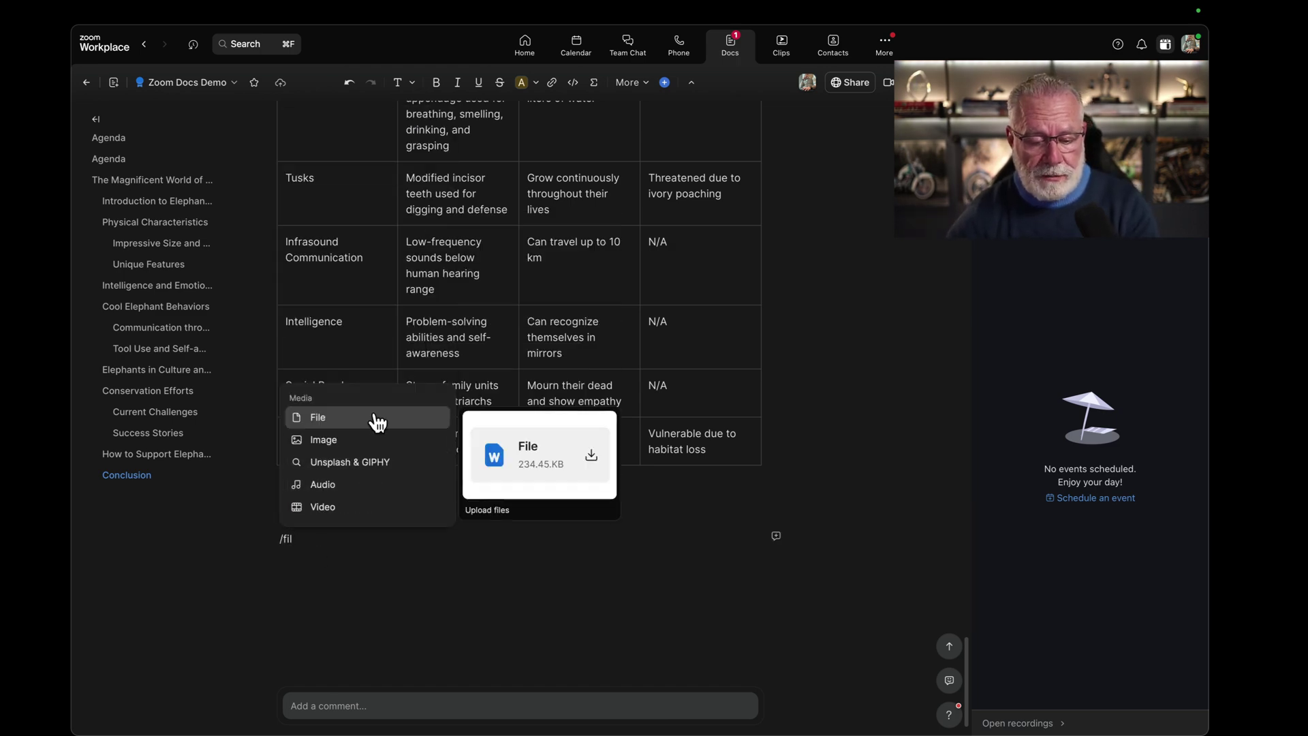
click(376, 417)
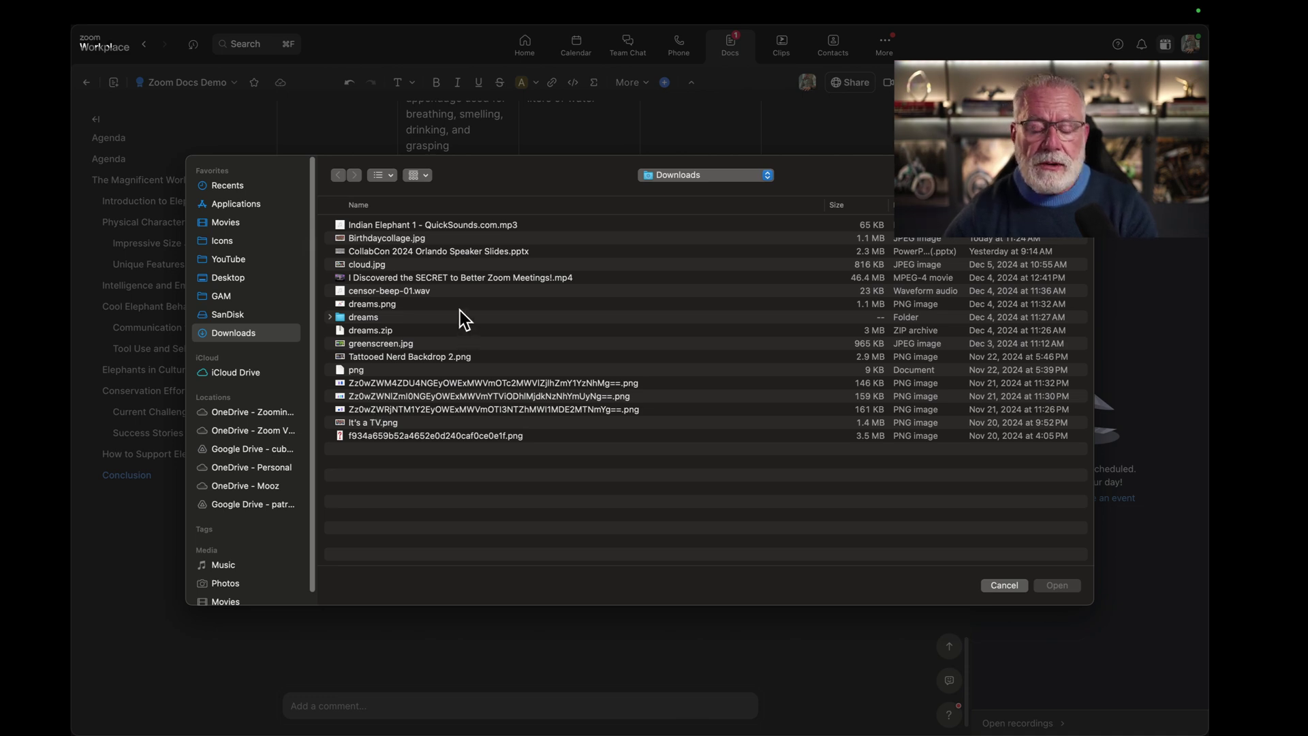
double_click(457, 255)
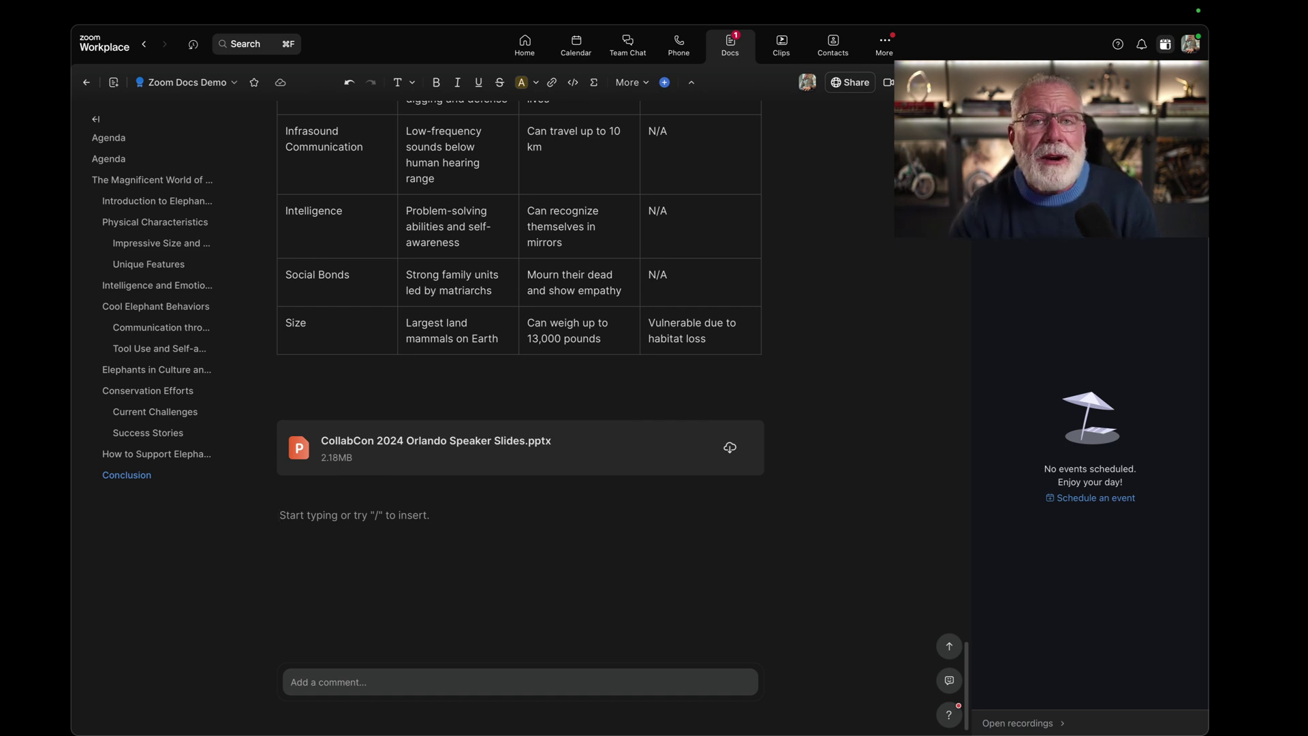
text(/)
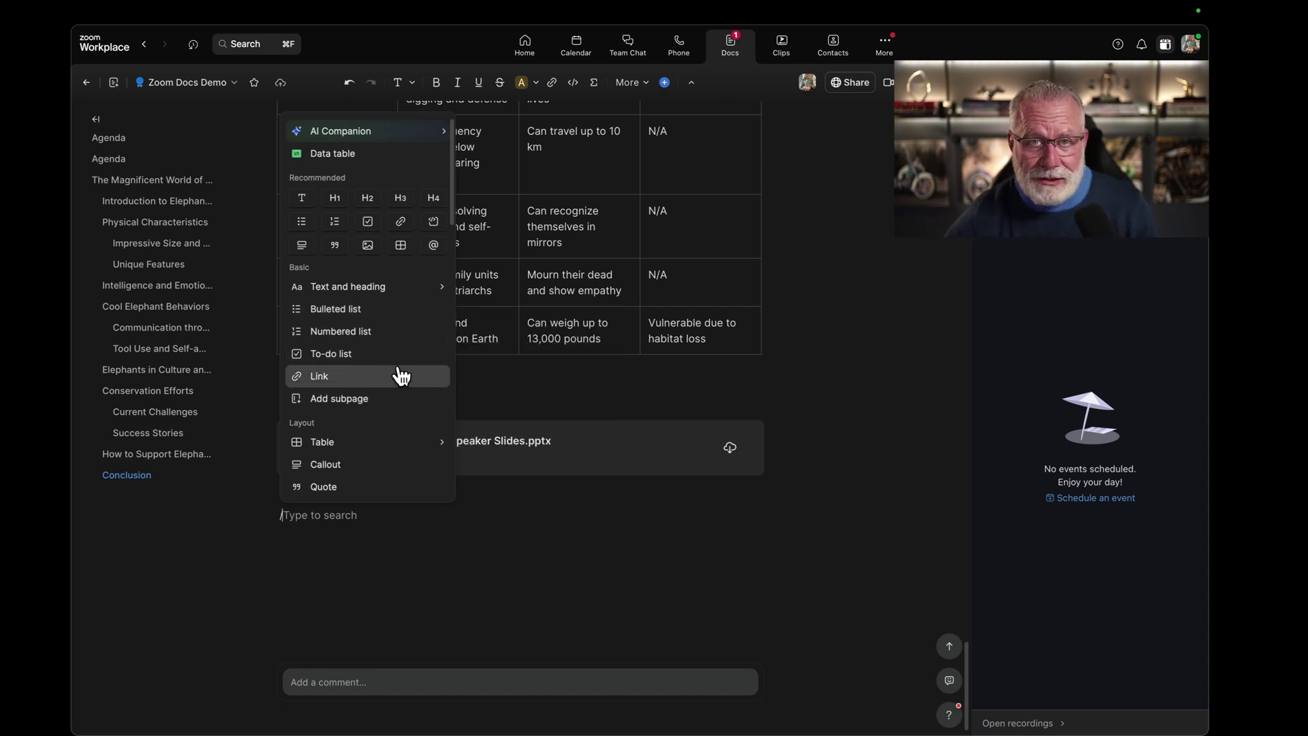
key(BackSpace)
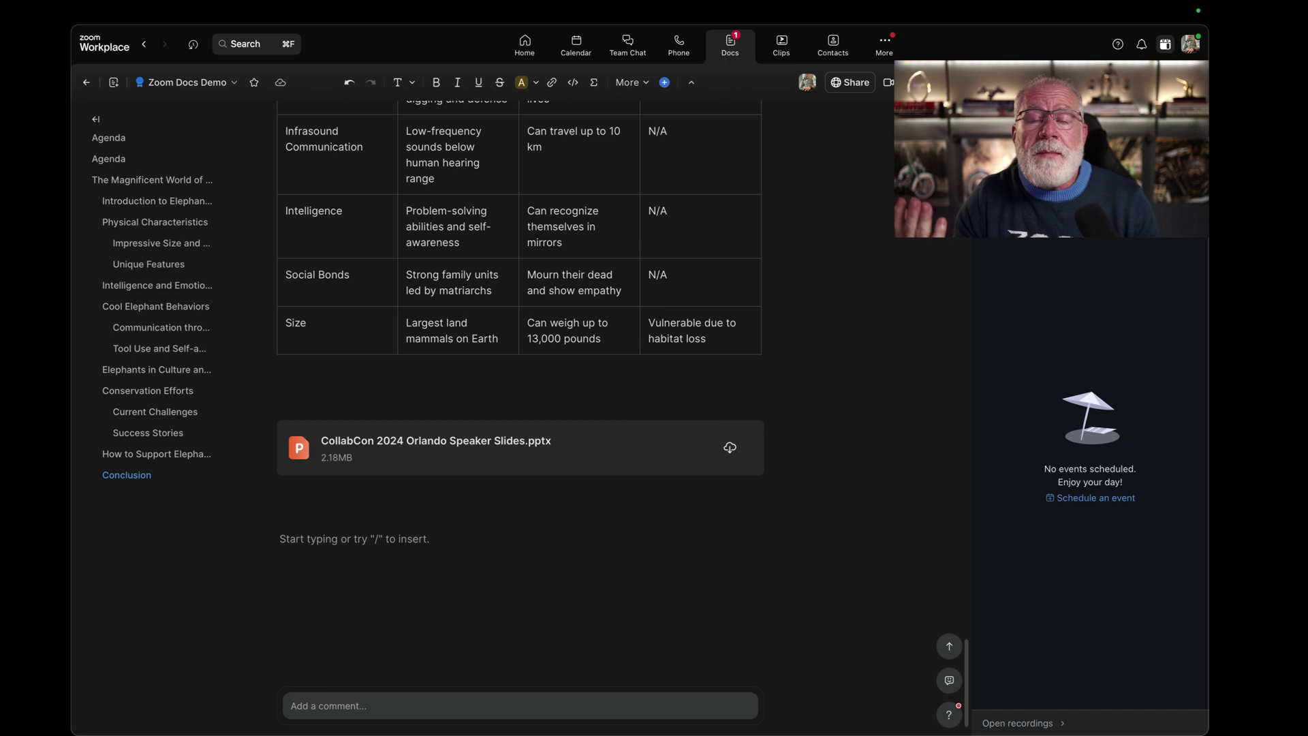
text(/)
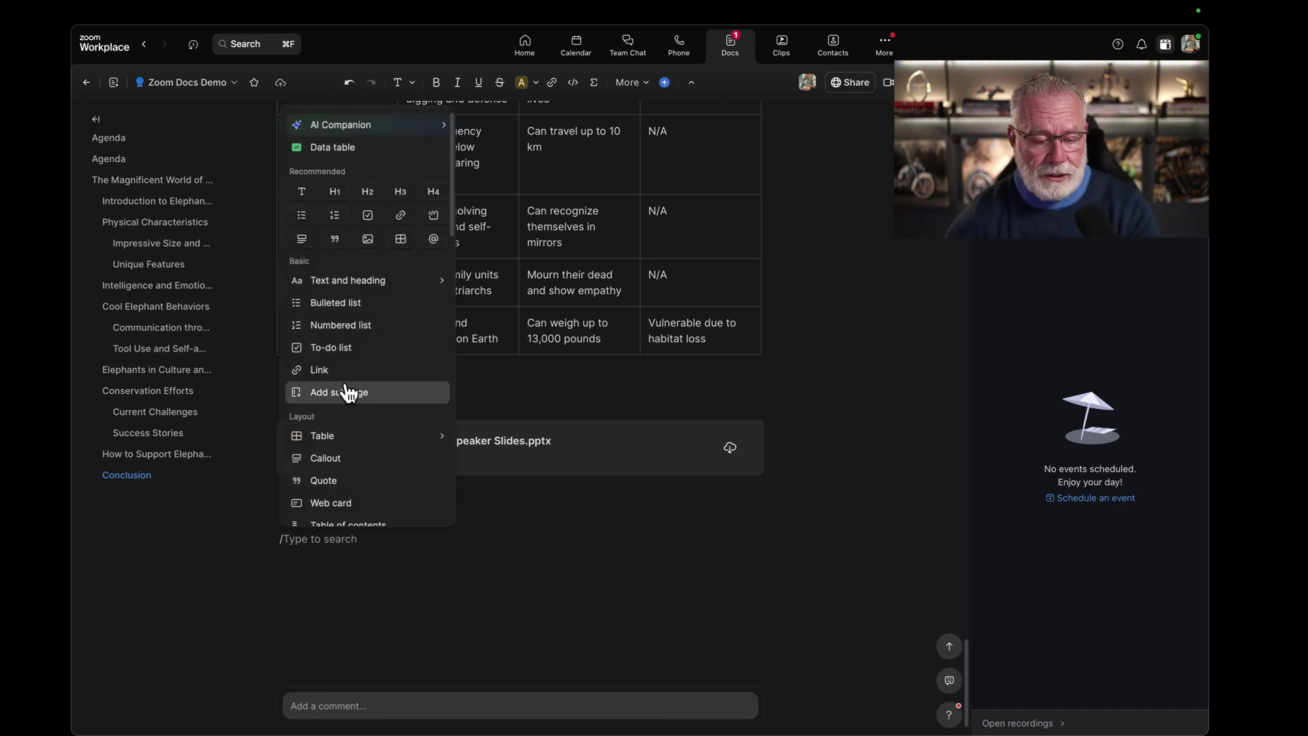
click(346, 376)
text(https://www.espn.com/)
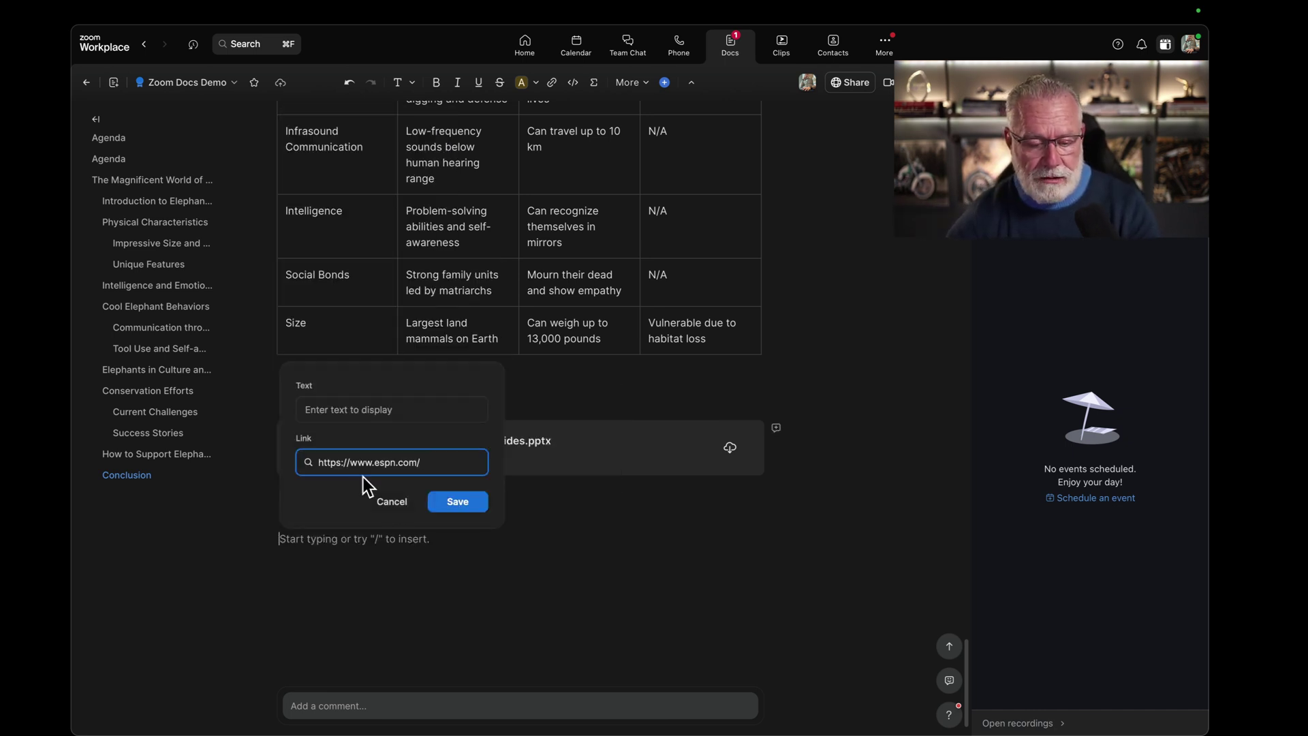
click(461, 501)
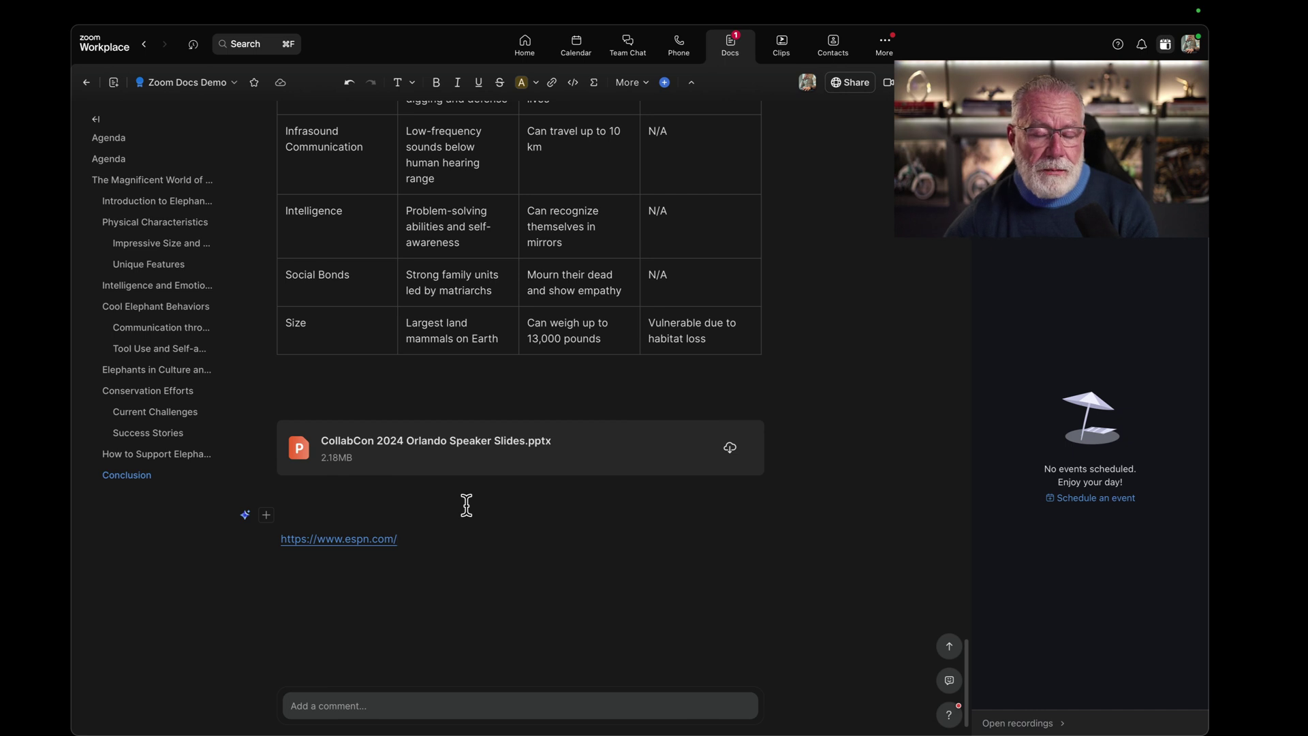
key(Return)
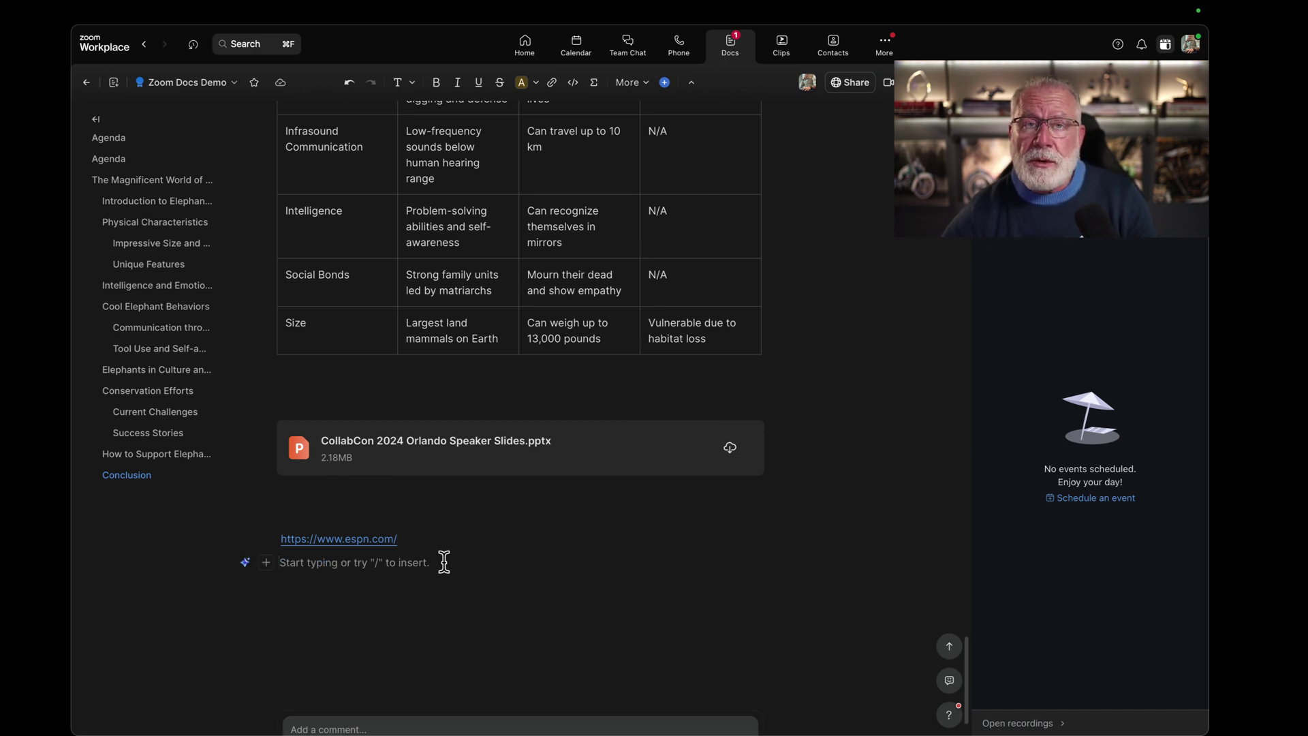
Change the ESPN link's display from a plain link to a card.
mouse_move(334, 540)
click(312, 514)
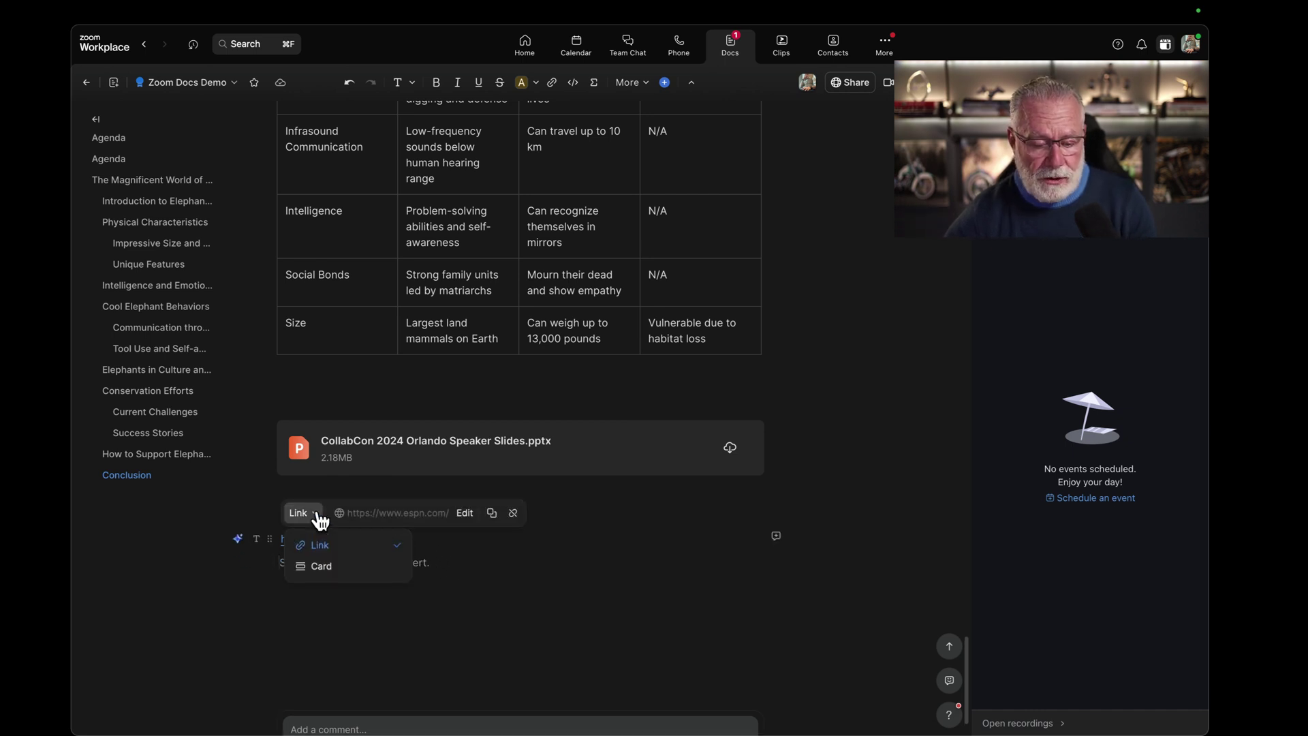
click(321, 566)
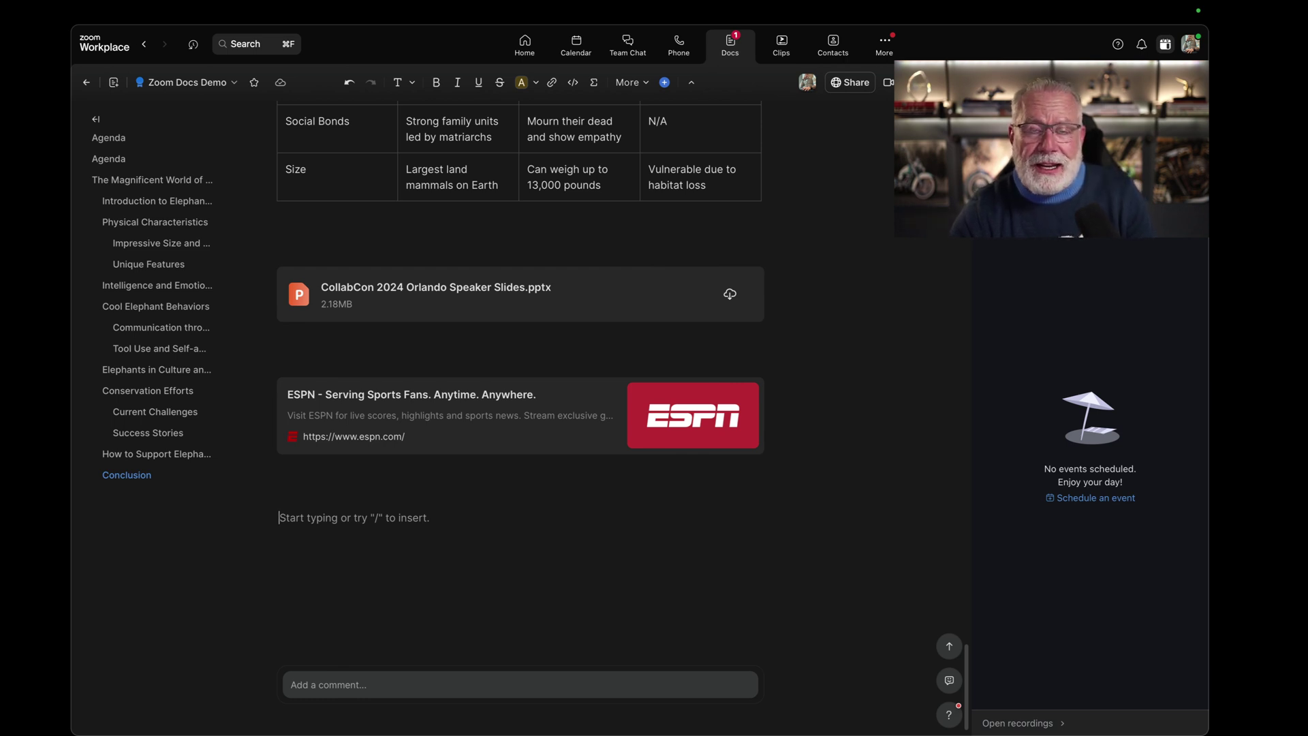
Look through all the insertable content types for the empty line below the ESPN card, from basic and layout to embeds and actions.
text(/)
scroll(409, 429, down, 2)
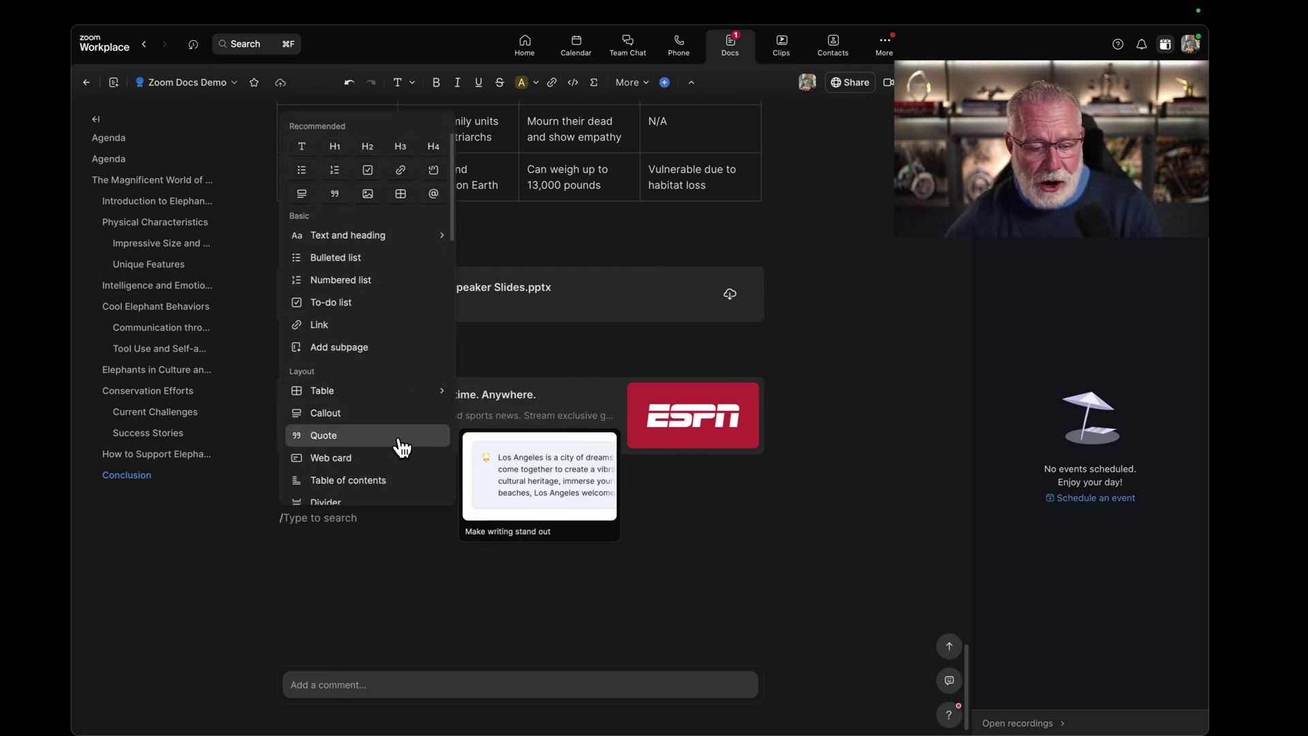
scroll(402, 446, down, 2)
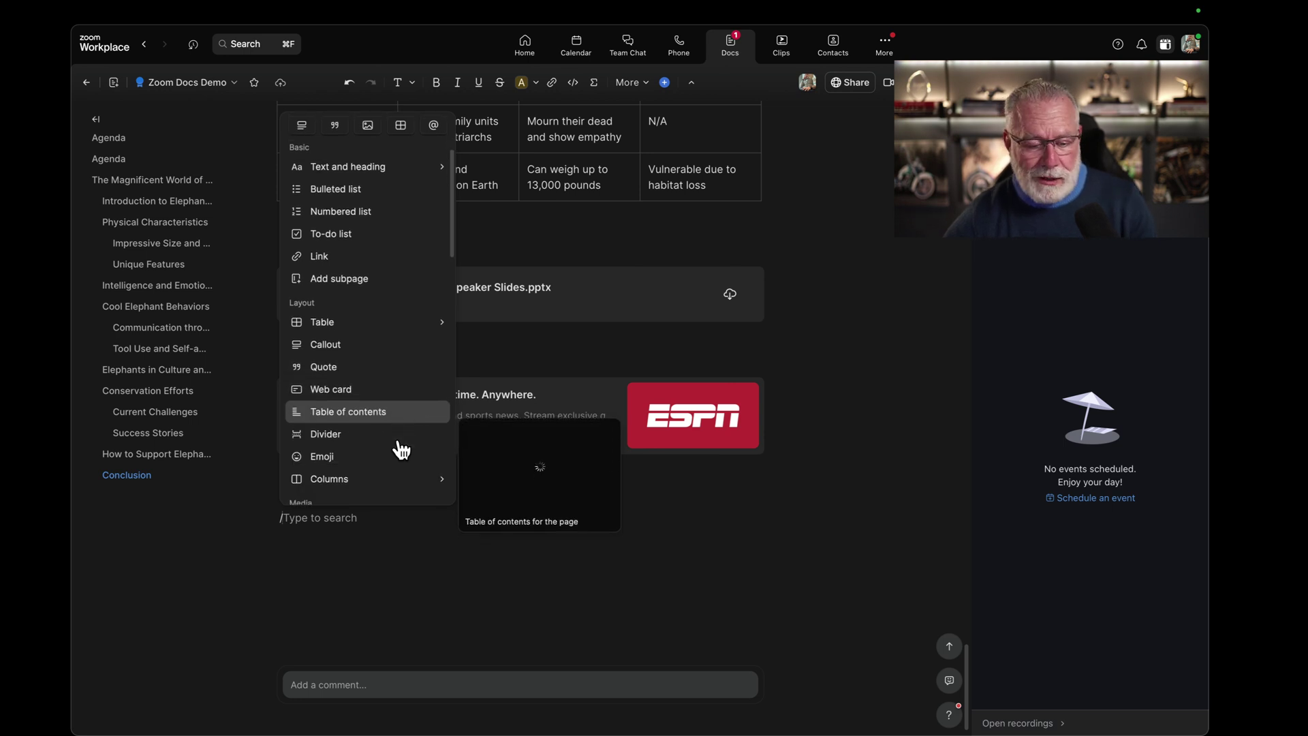
scroll(402, 449, down, 3)
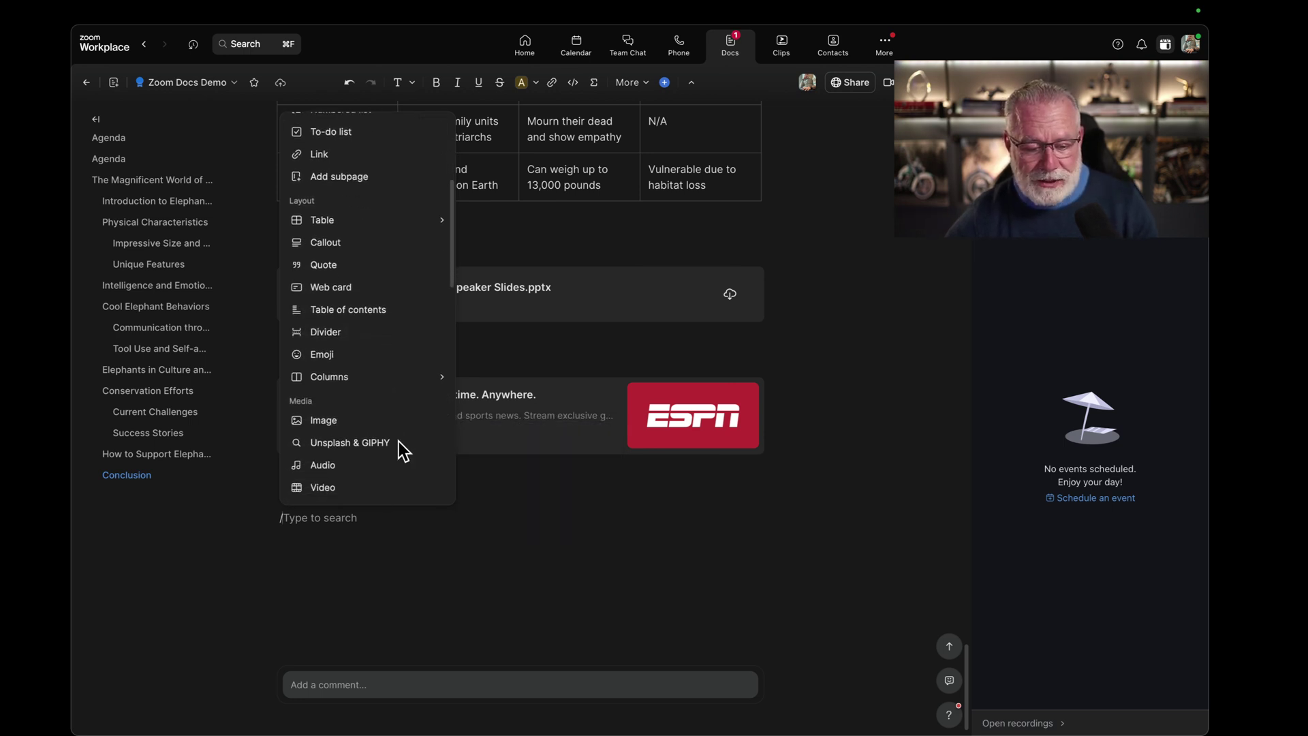
scroll(402, 450, down, 3)
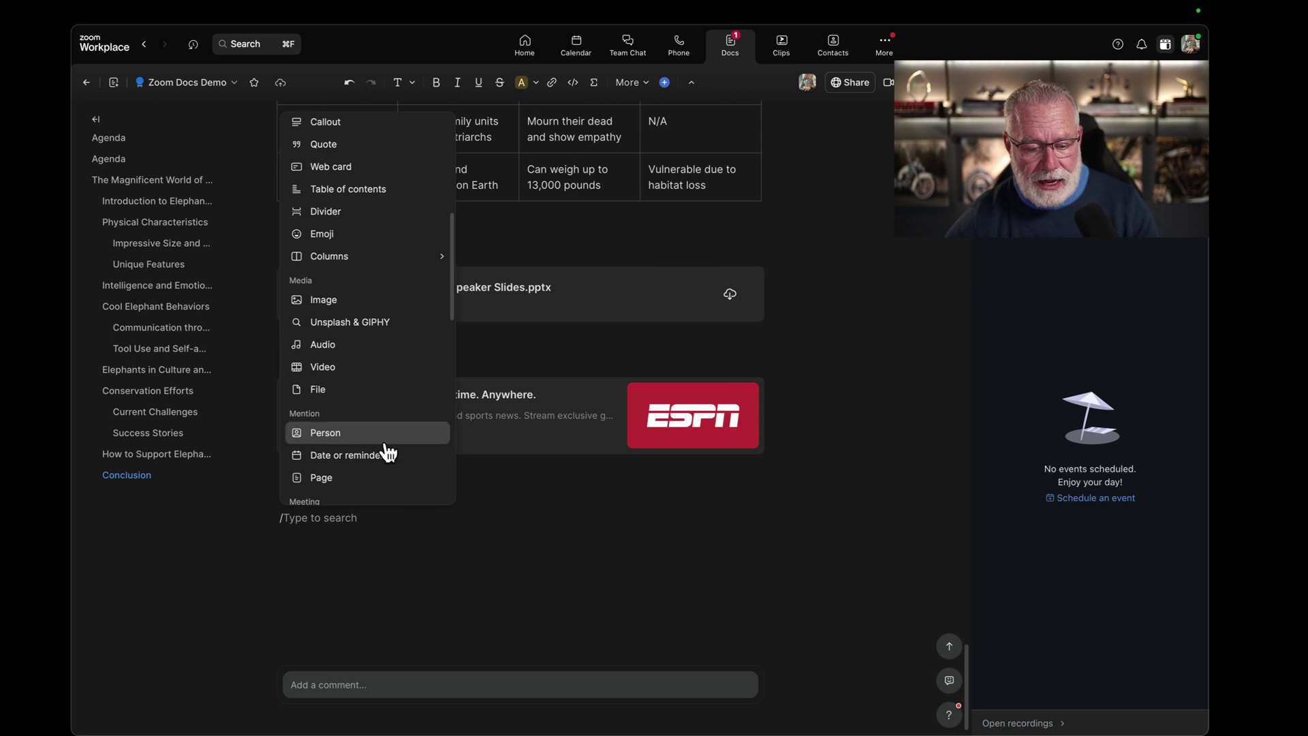
scroll(392, 451, down, 2)
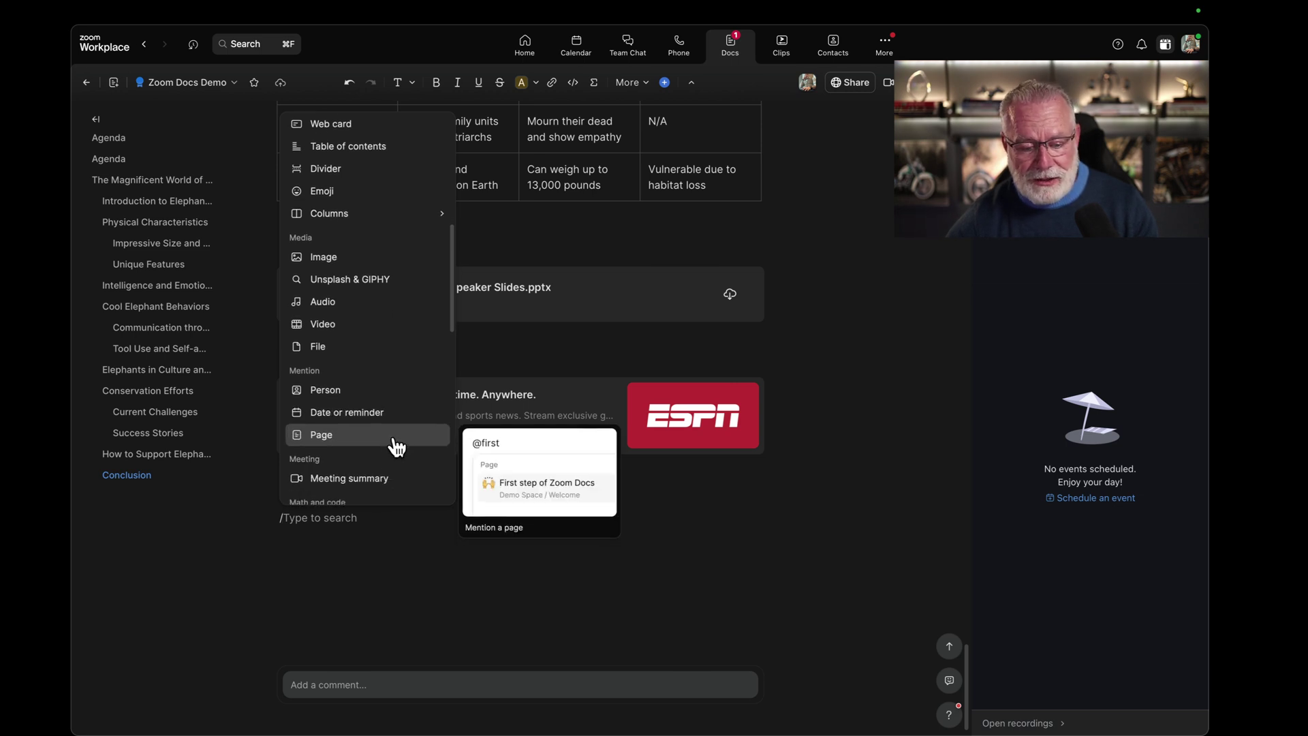
scroll(399, 448, down, 1)
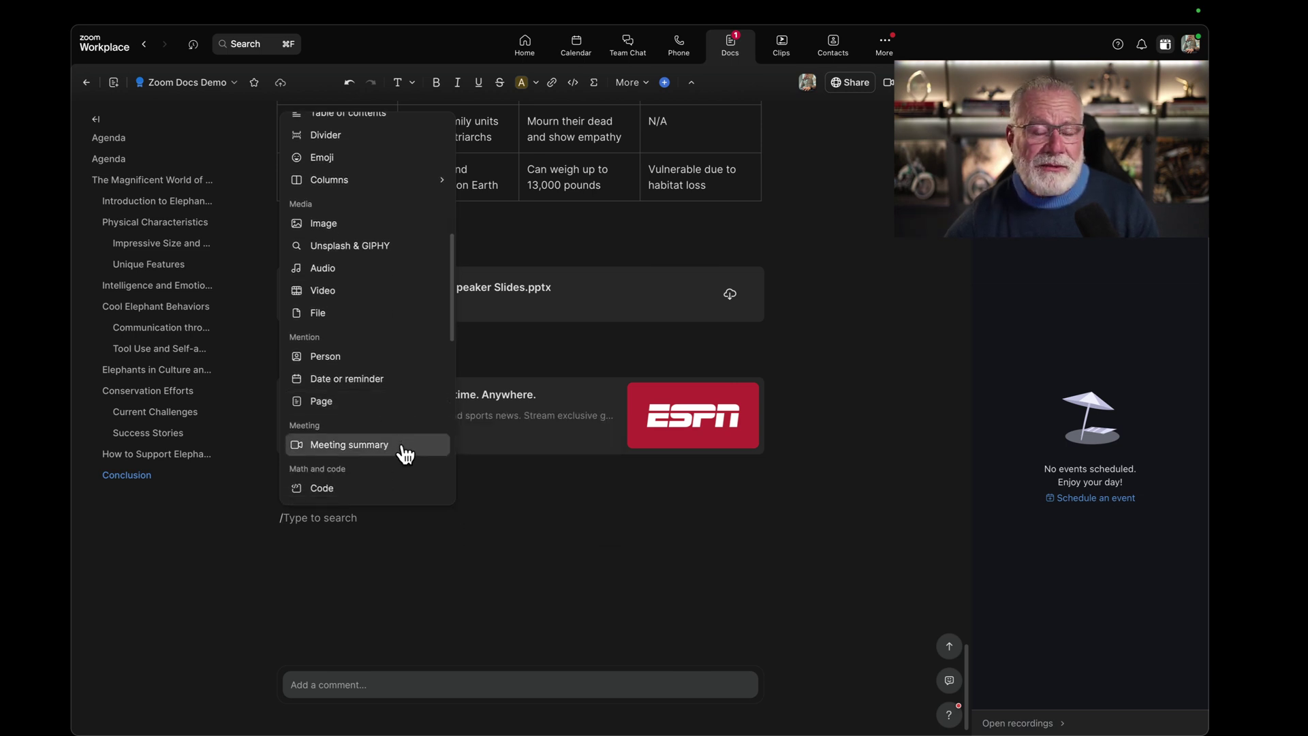
scroll(404, 450, down, 2)
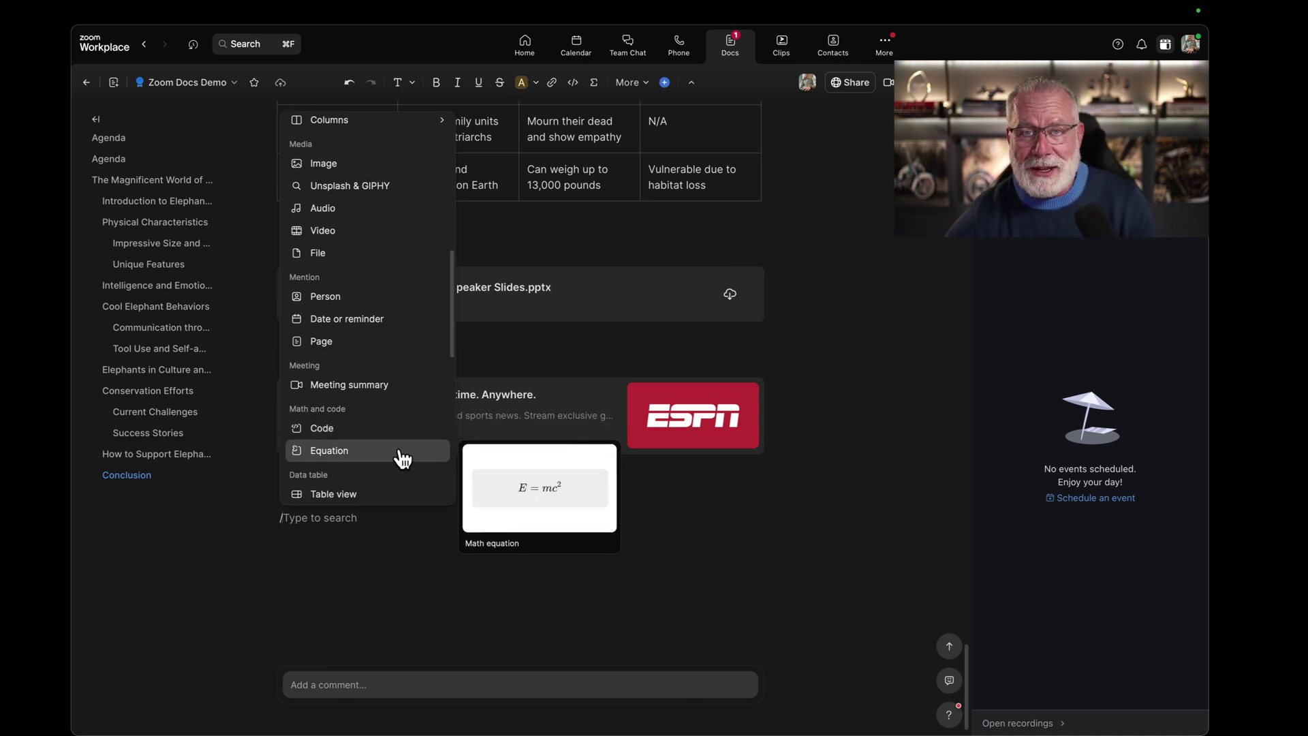
scroll(400, 429, down, 10)
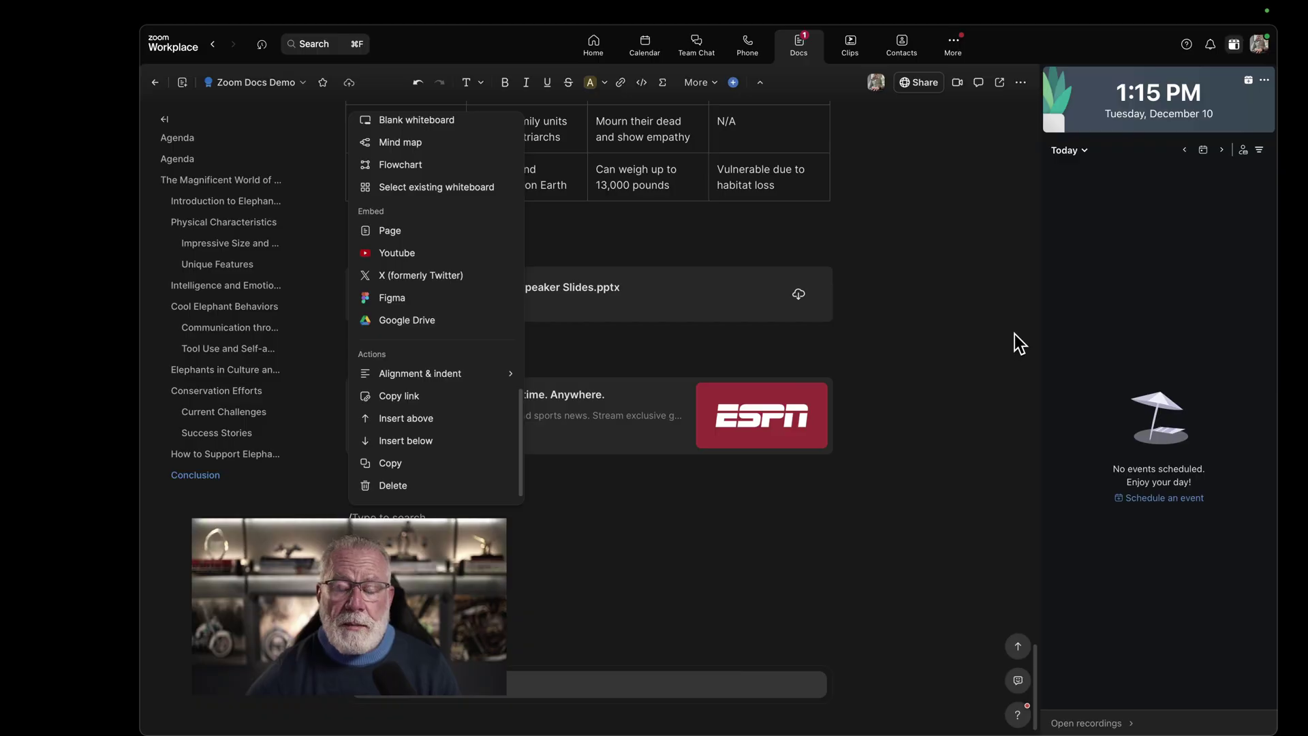
Set up a new Zoom meeting titled Elephants Updates, repeating daily at 1:30 PM, and expand its description and attachments section.
click(1249, 81)
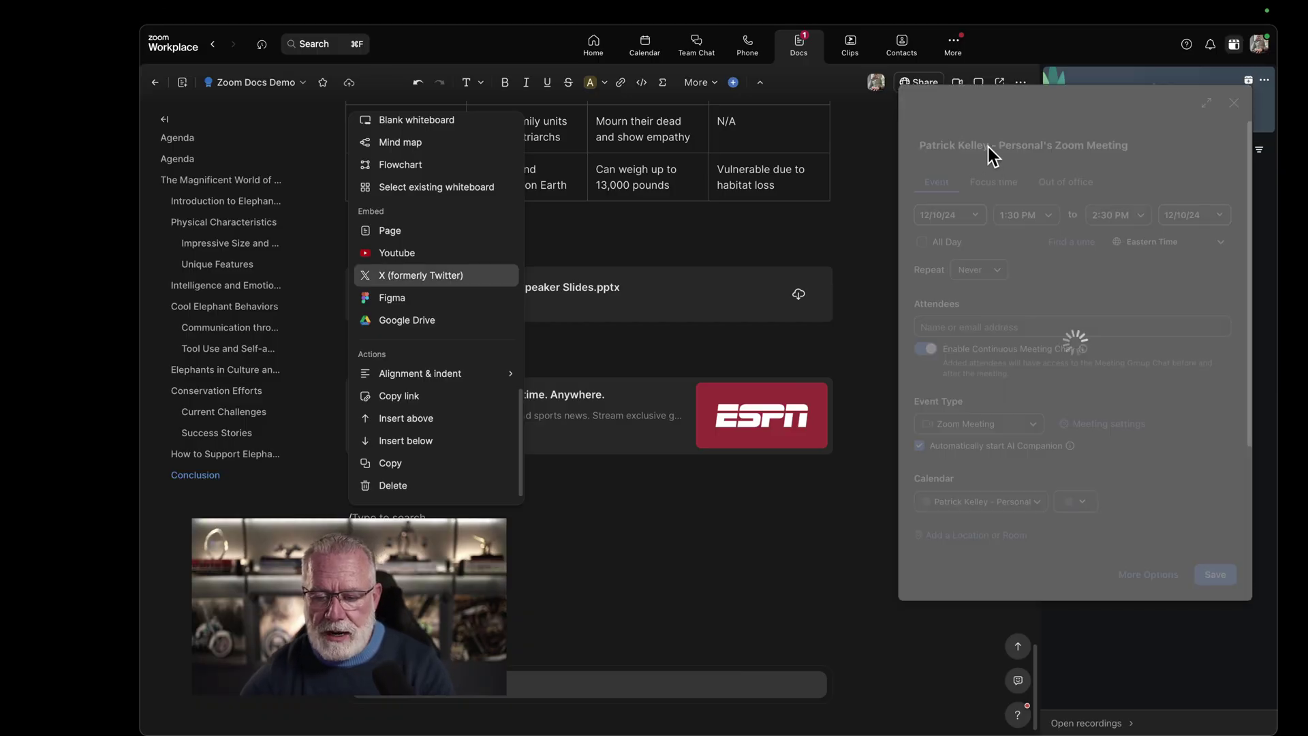
scroll(1087, 469, down, 3)
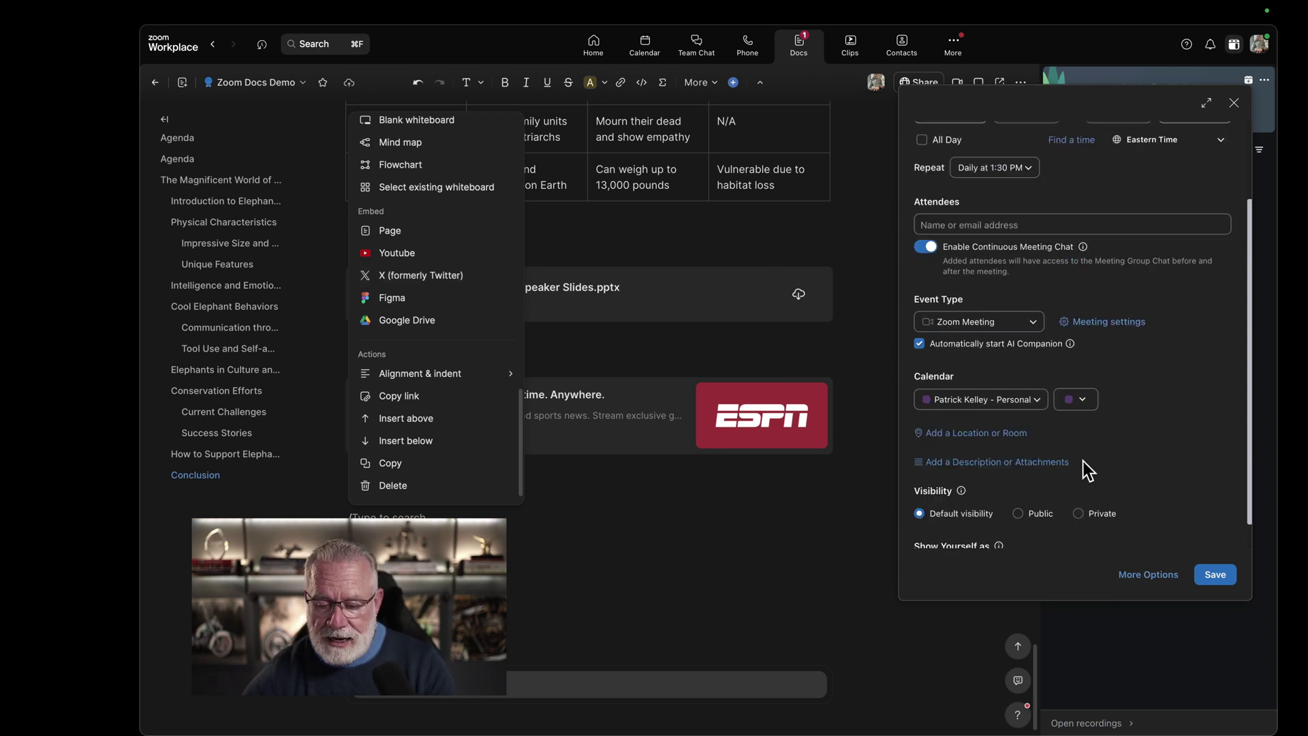
click(1055, 464)
scroll(1086, 374, down, 5)
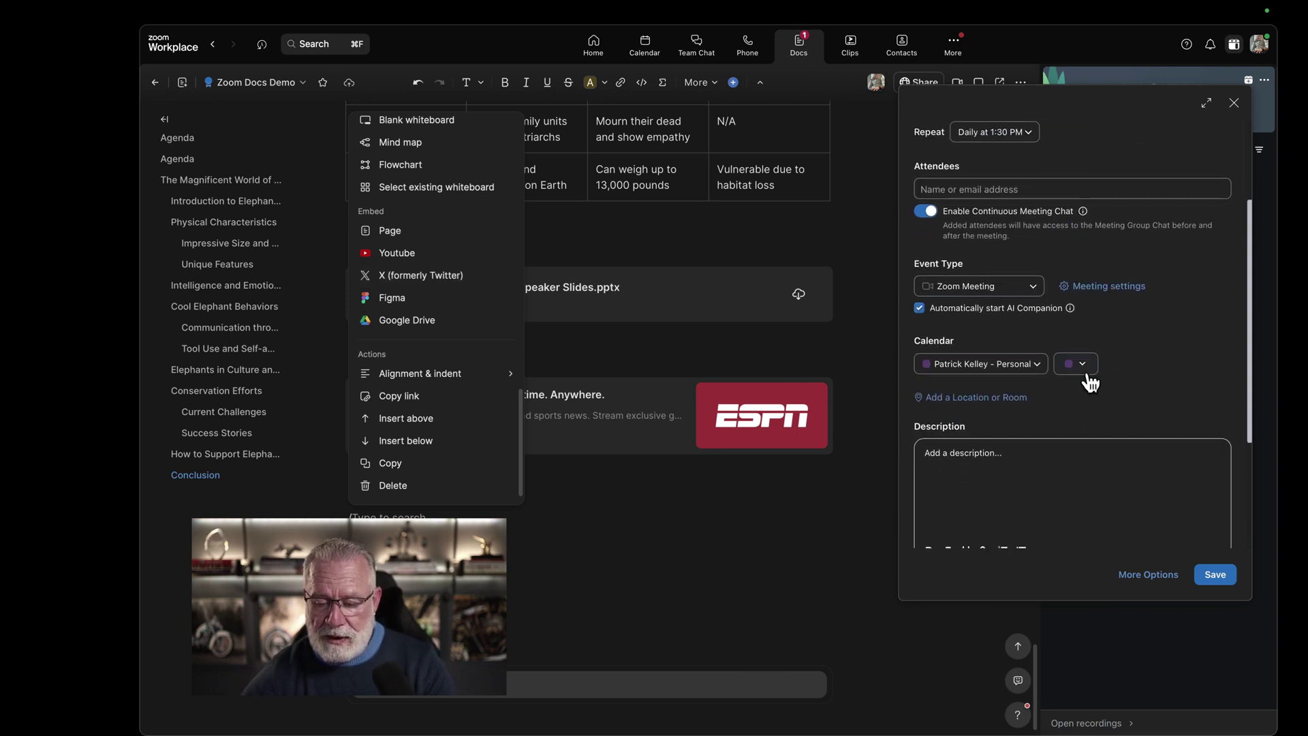
Attach the Zoom Docs Demo document to the meeting, save it, and open the saved event's details.
click(1012, 506)
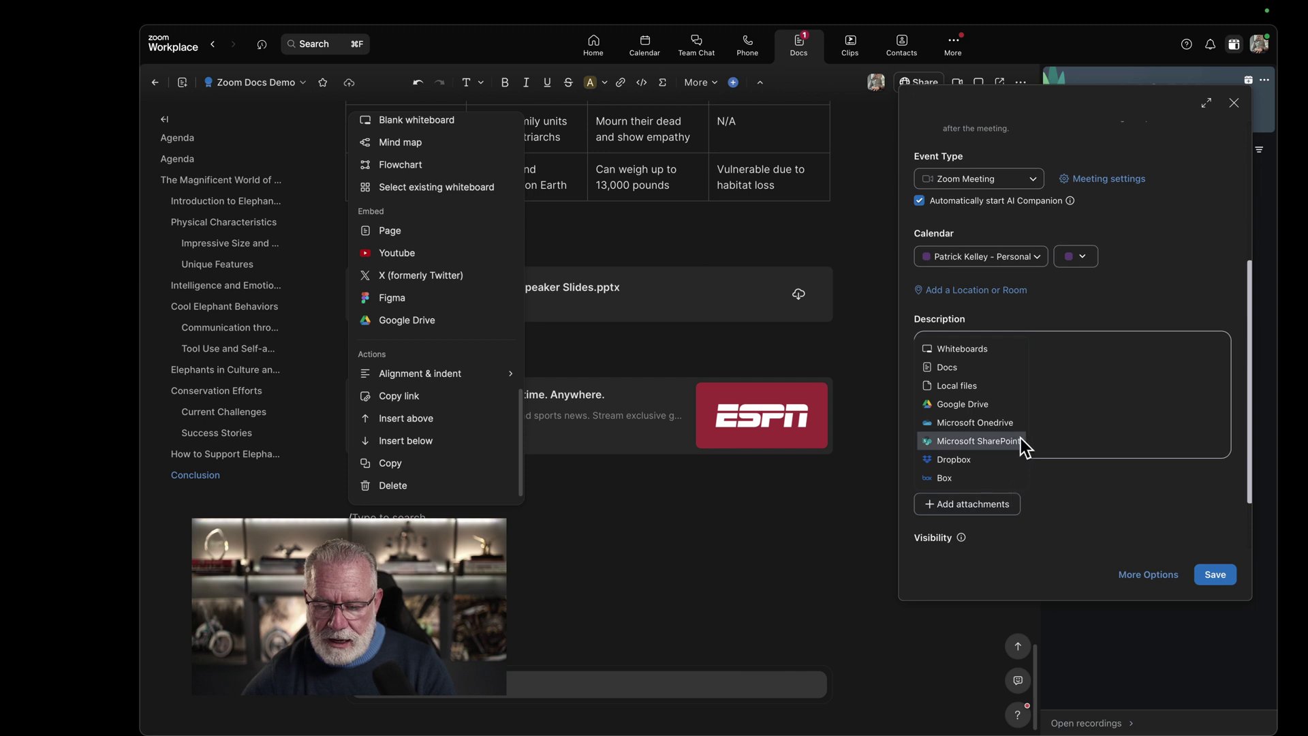
click(971, 365)
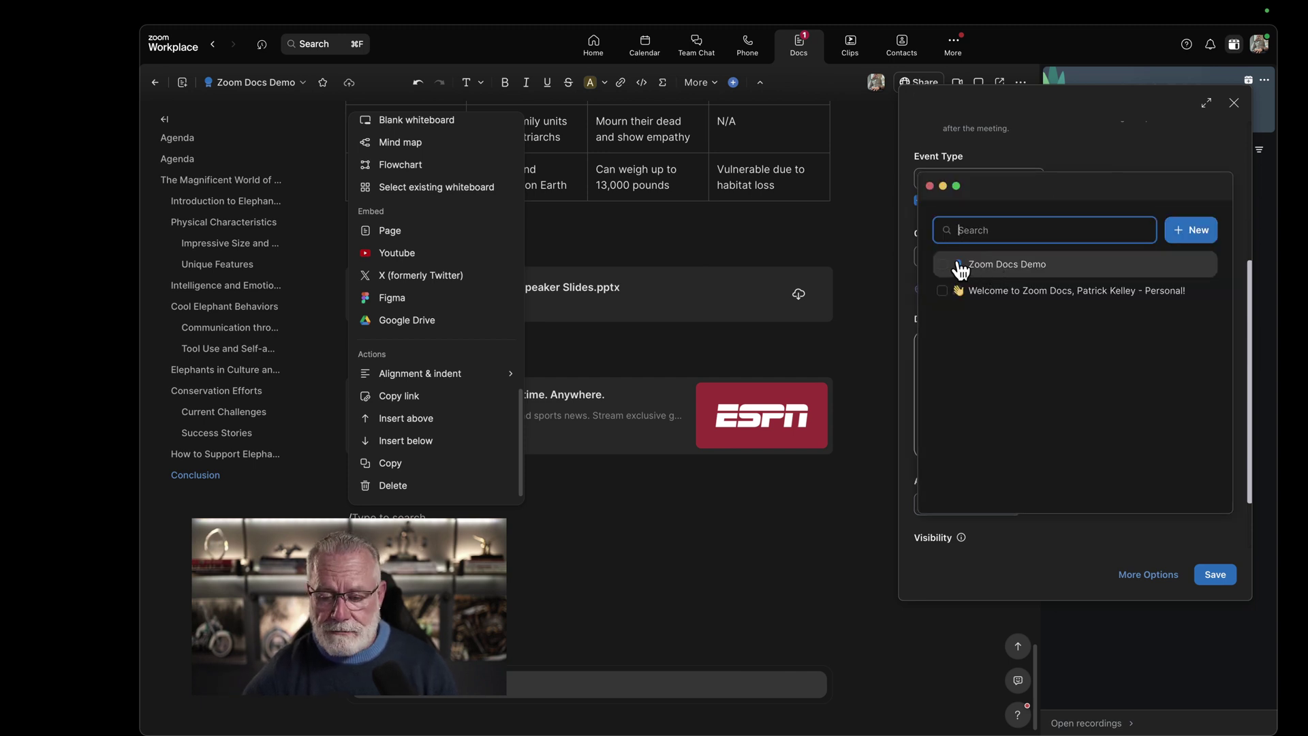
click(960, 265)
scroll(1189, 490, down, 3)
click(1212, 575)
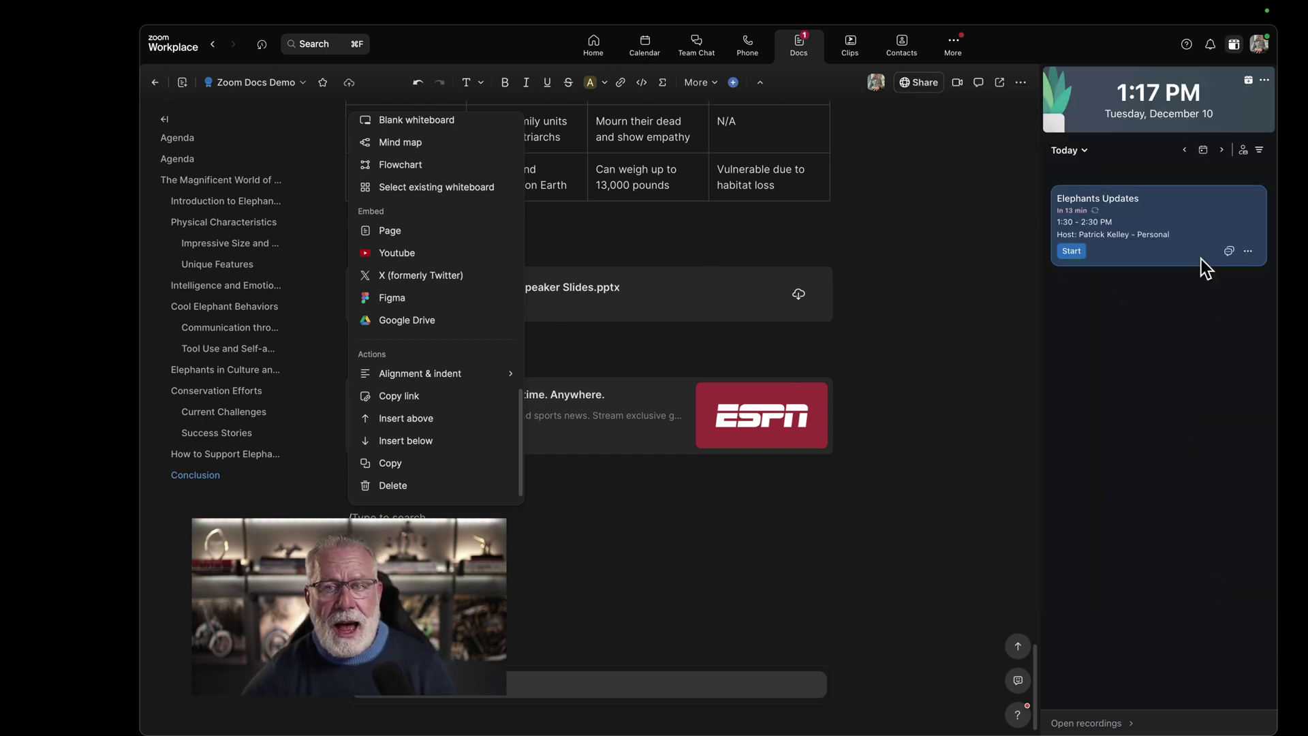
click(1145, 229)
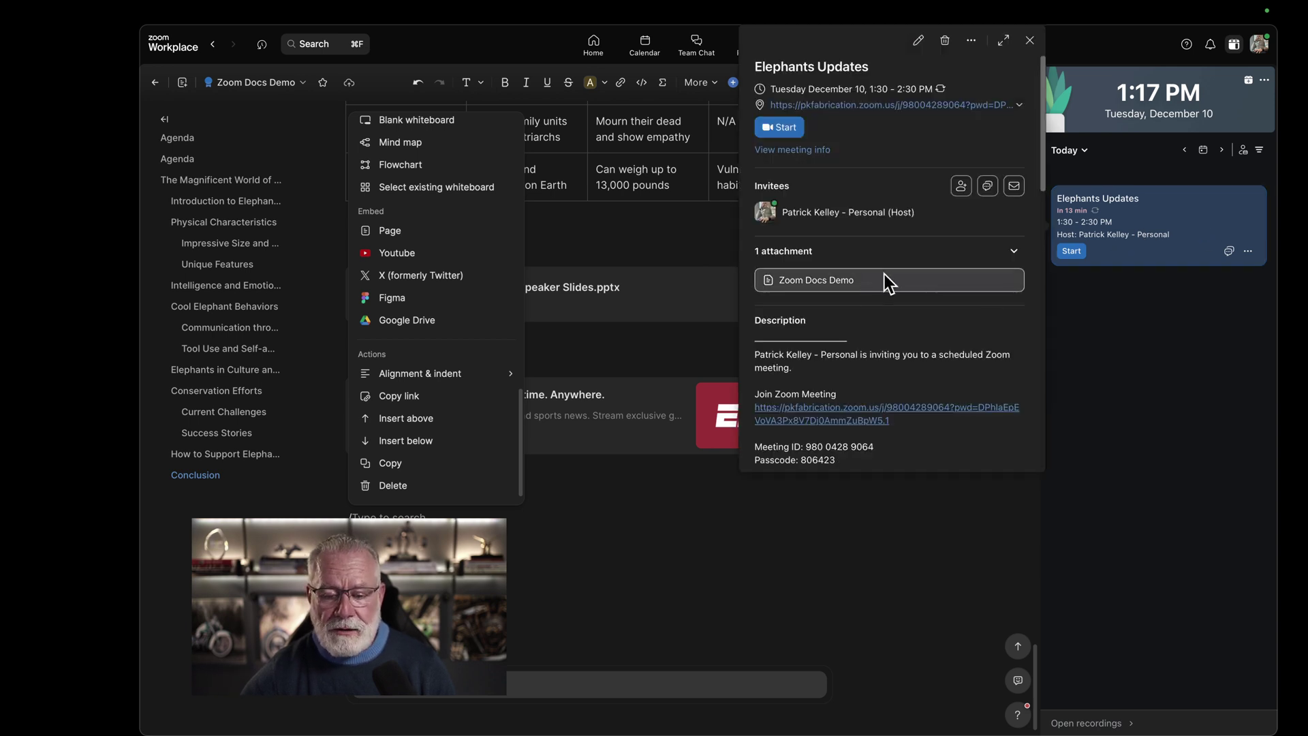